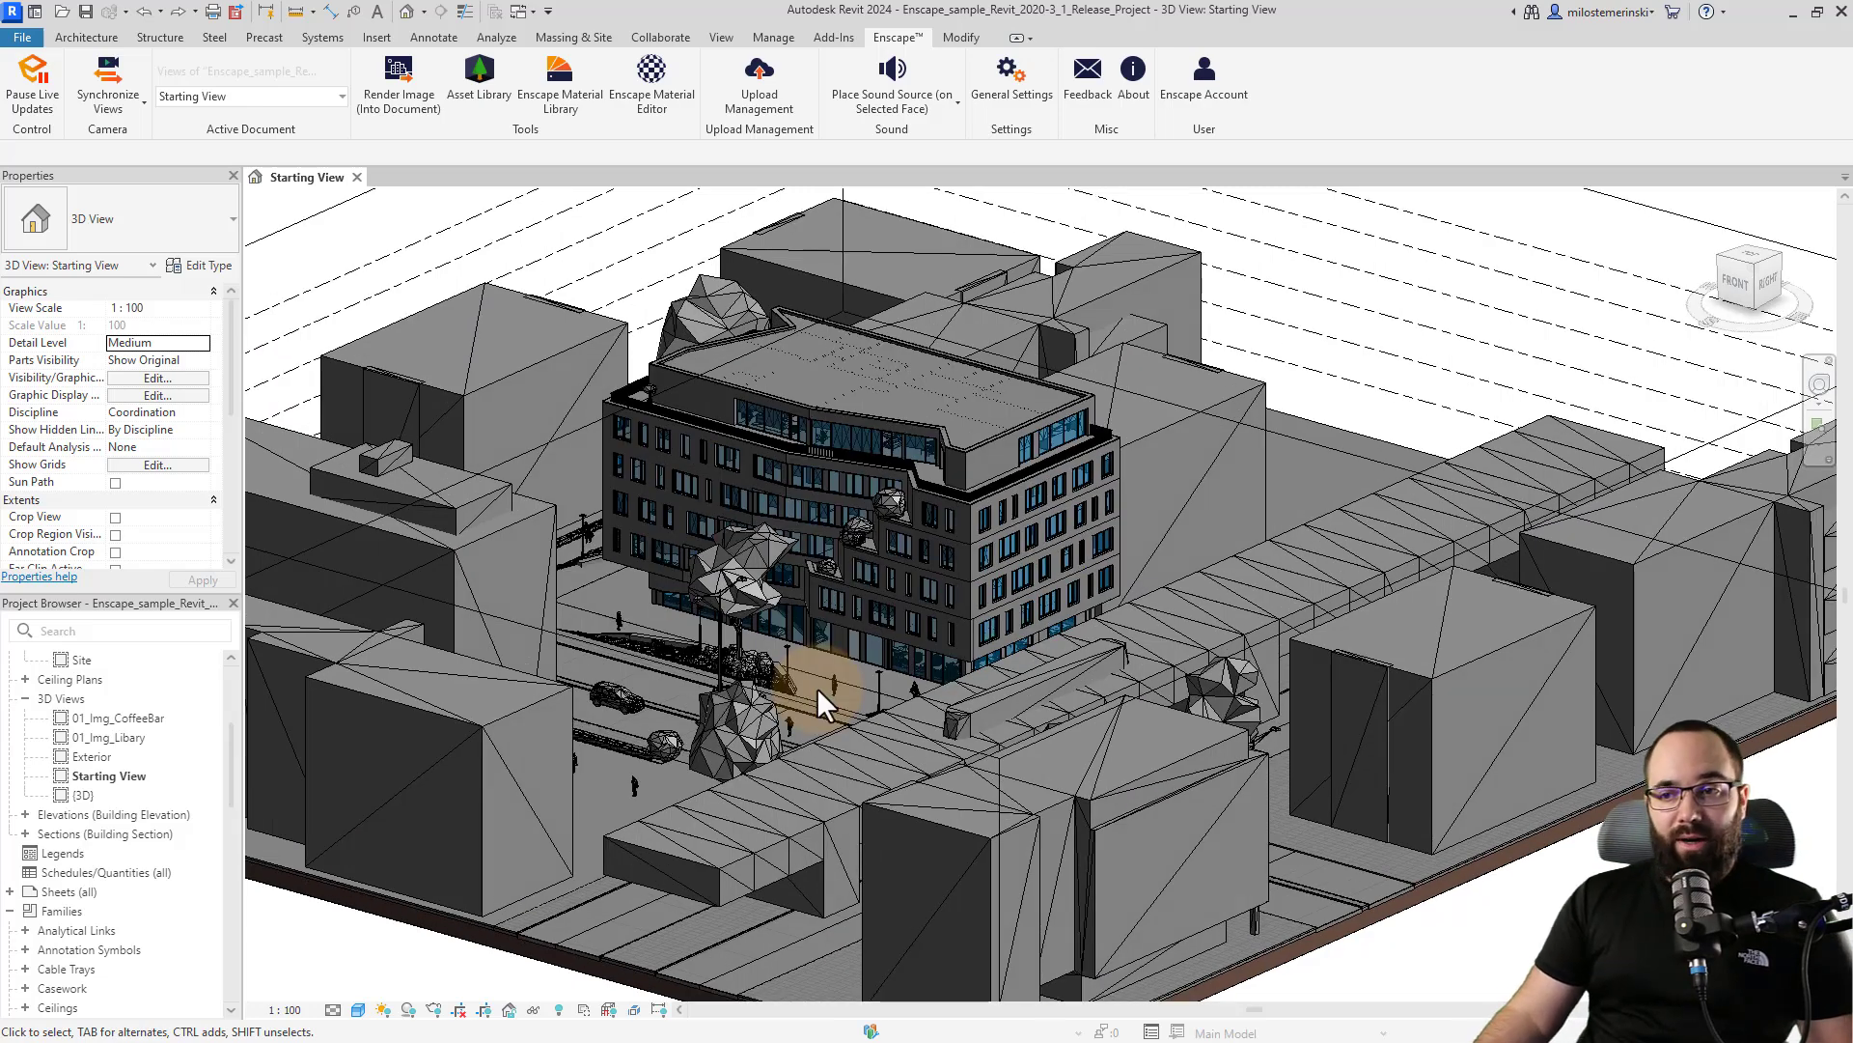
Examine the office building's exterior in the Enscape rendering, moving across the crosswalk to the road beside it
shift+middle_drag(817, 687, 795, 648)
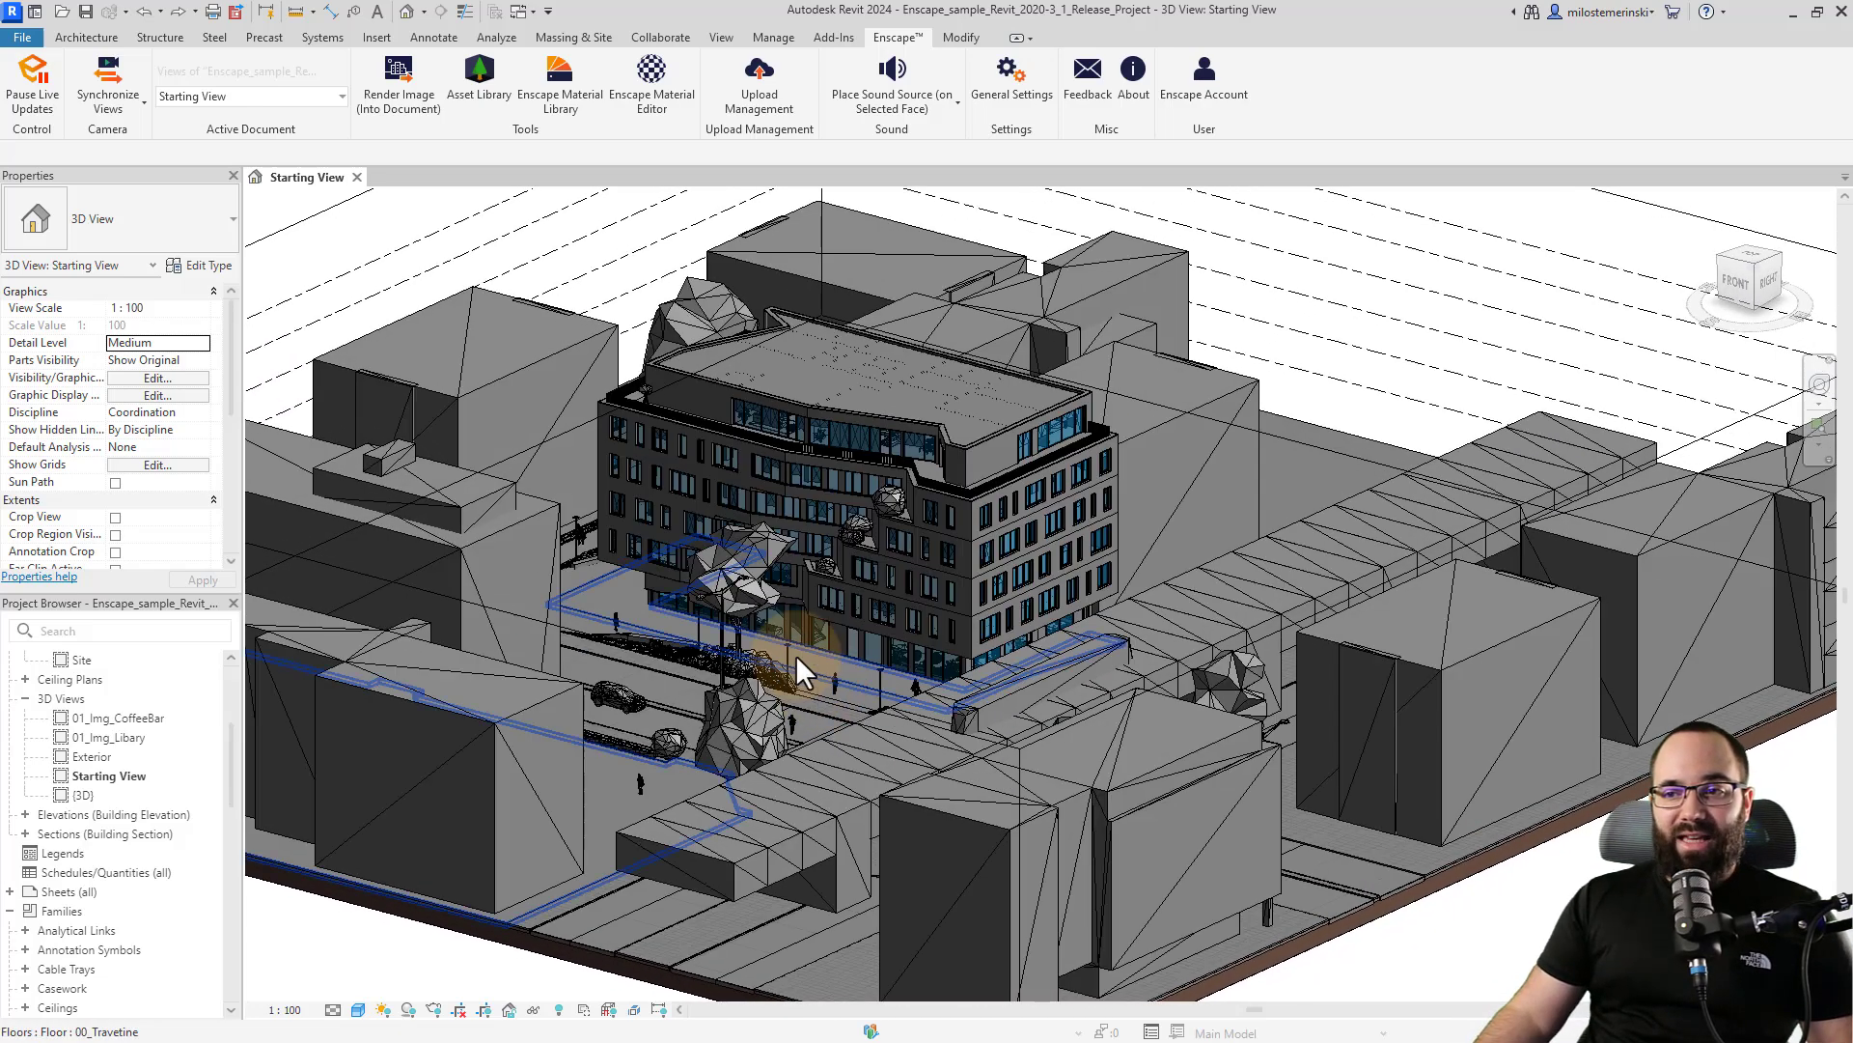
scroll(784, 645, up, 1)
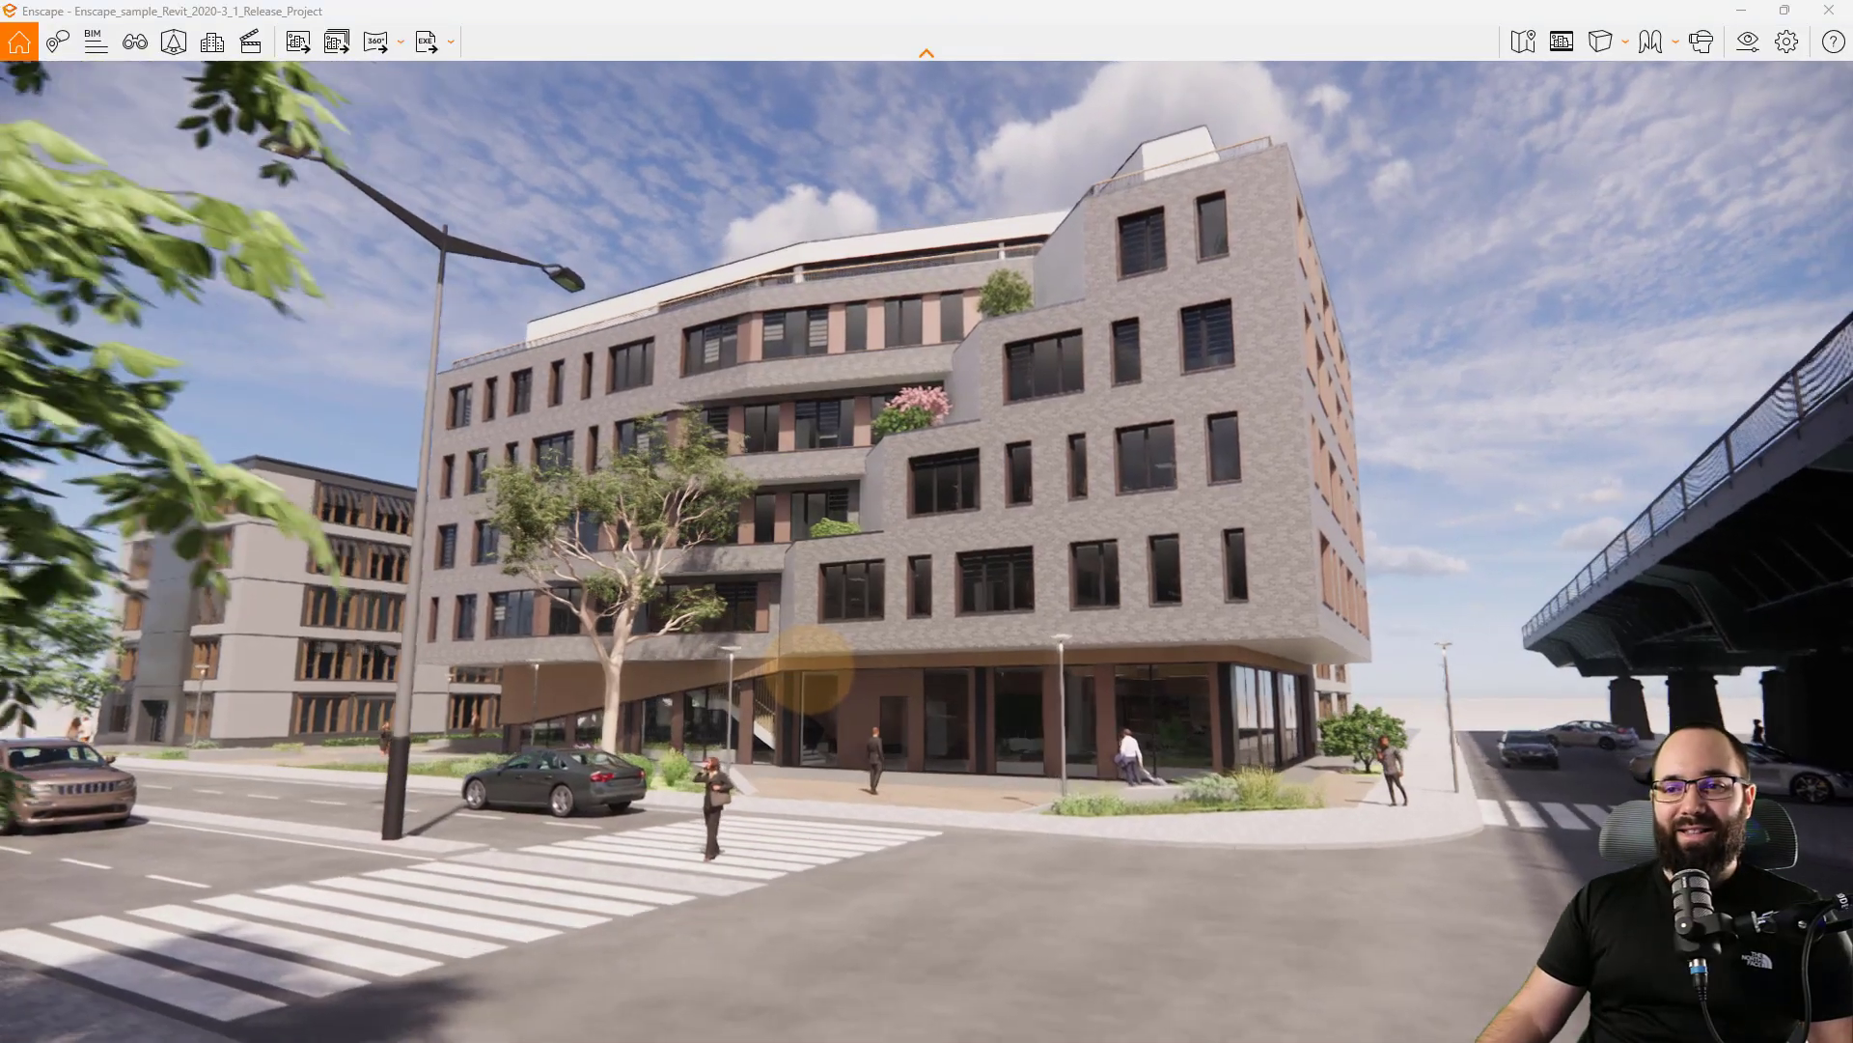
right_drag(809, 669, 809, 669)
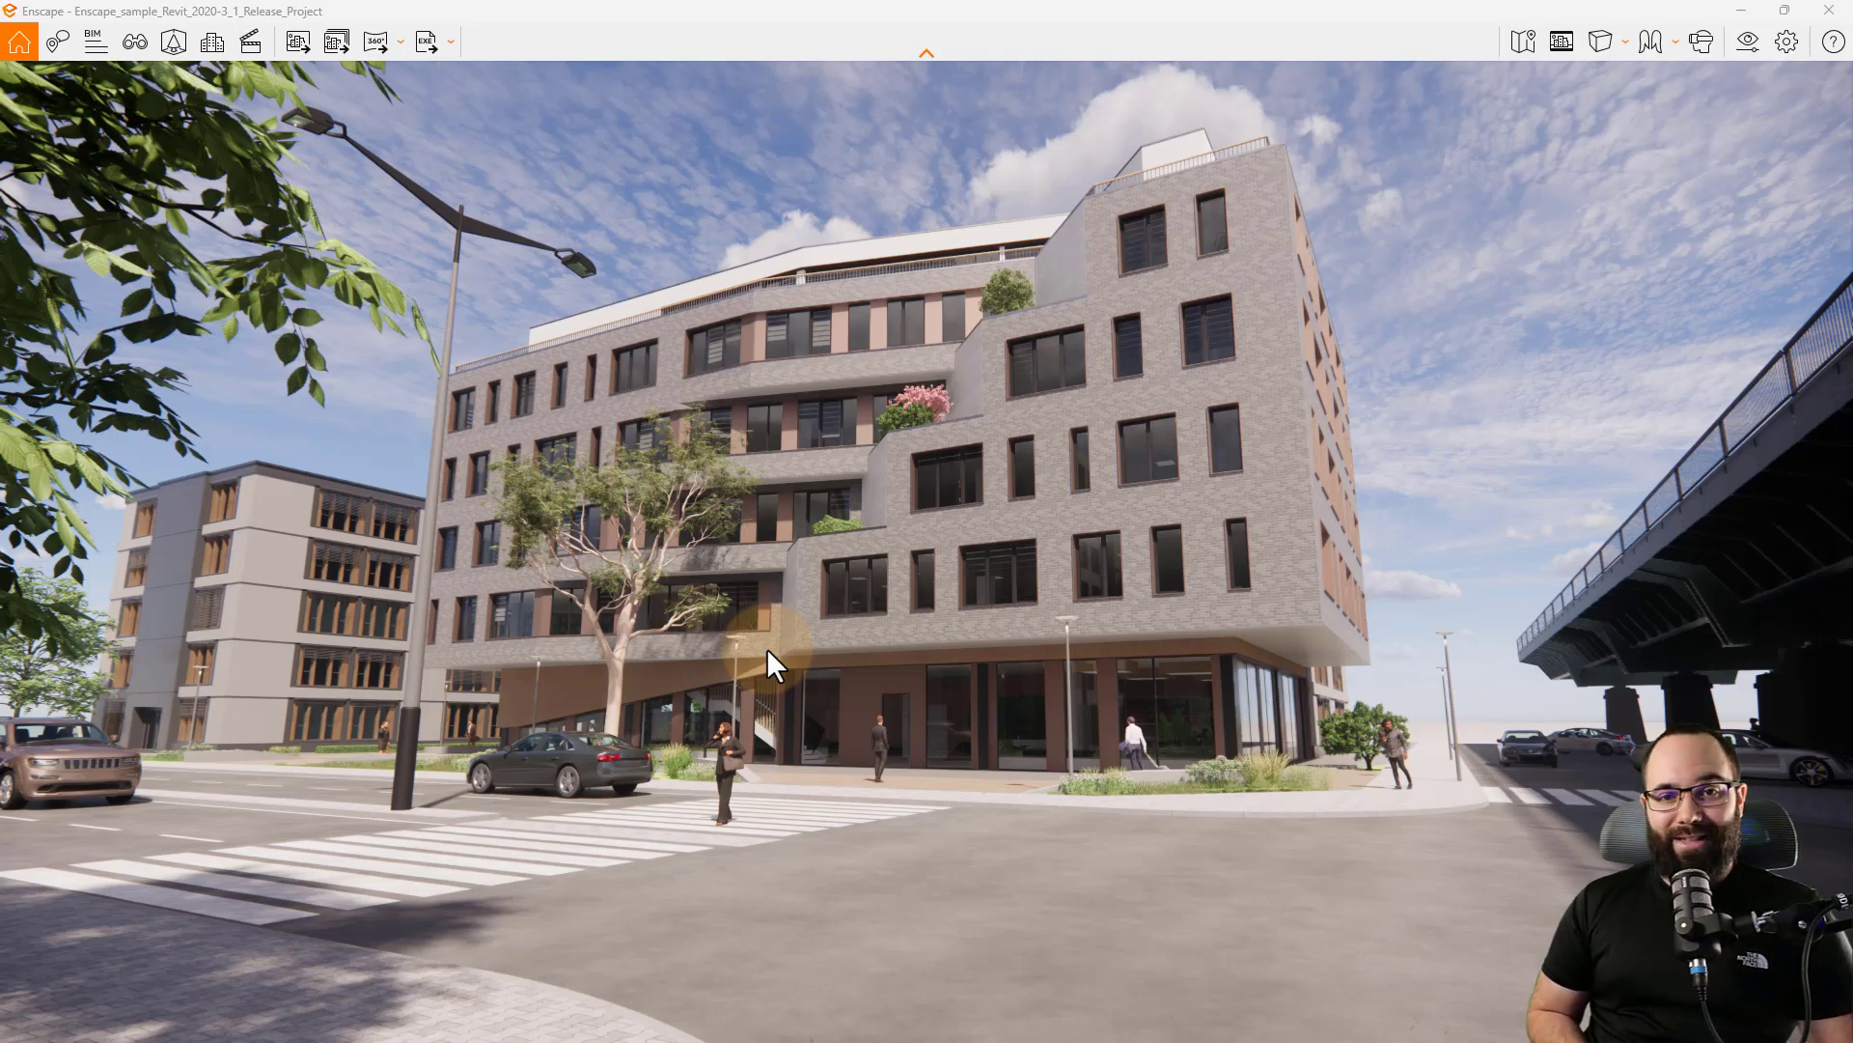
right_drag(841, 730, 898, 825)
drag(898, 825, 873, 854)
key(w)
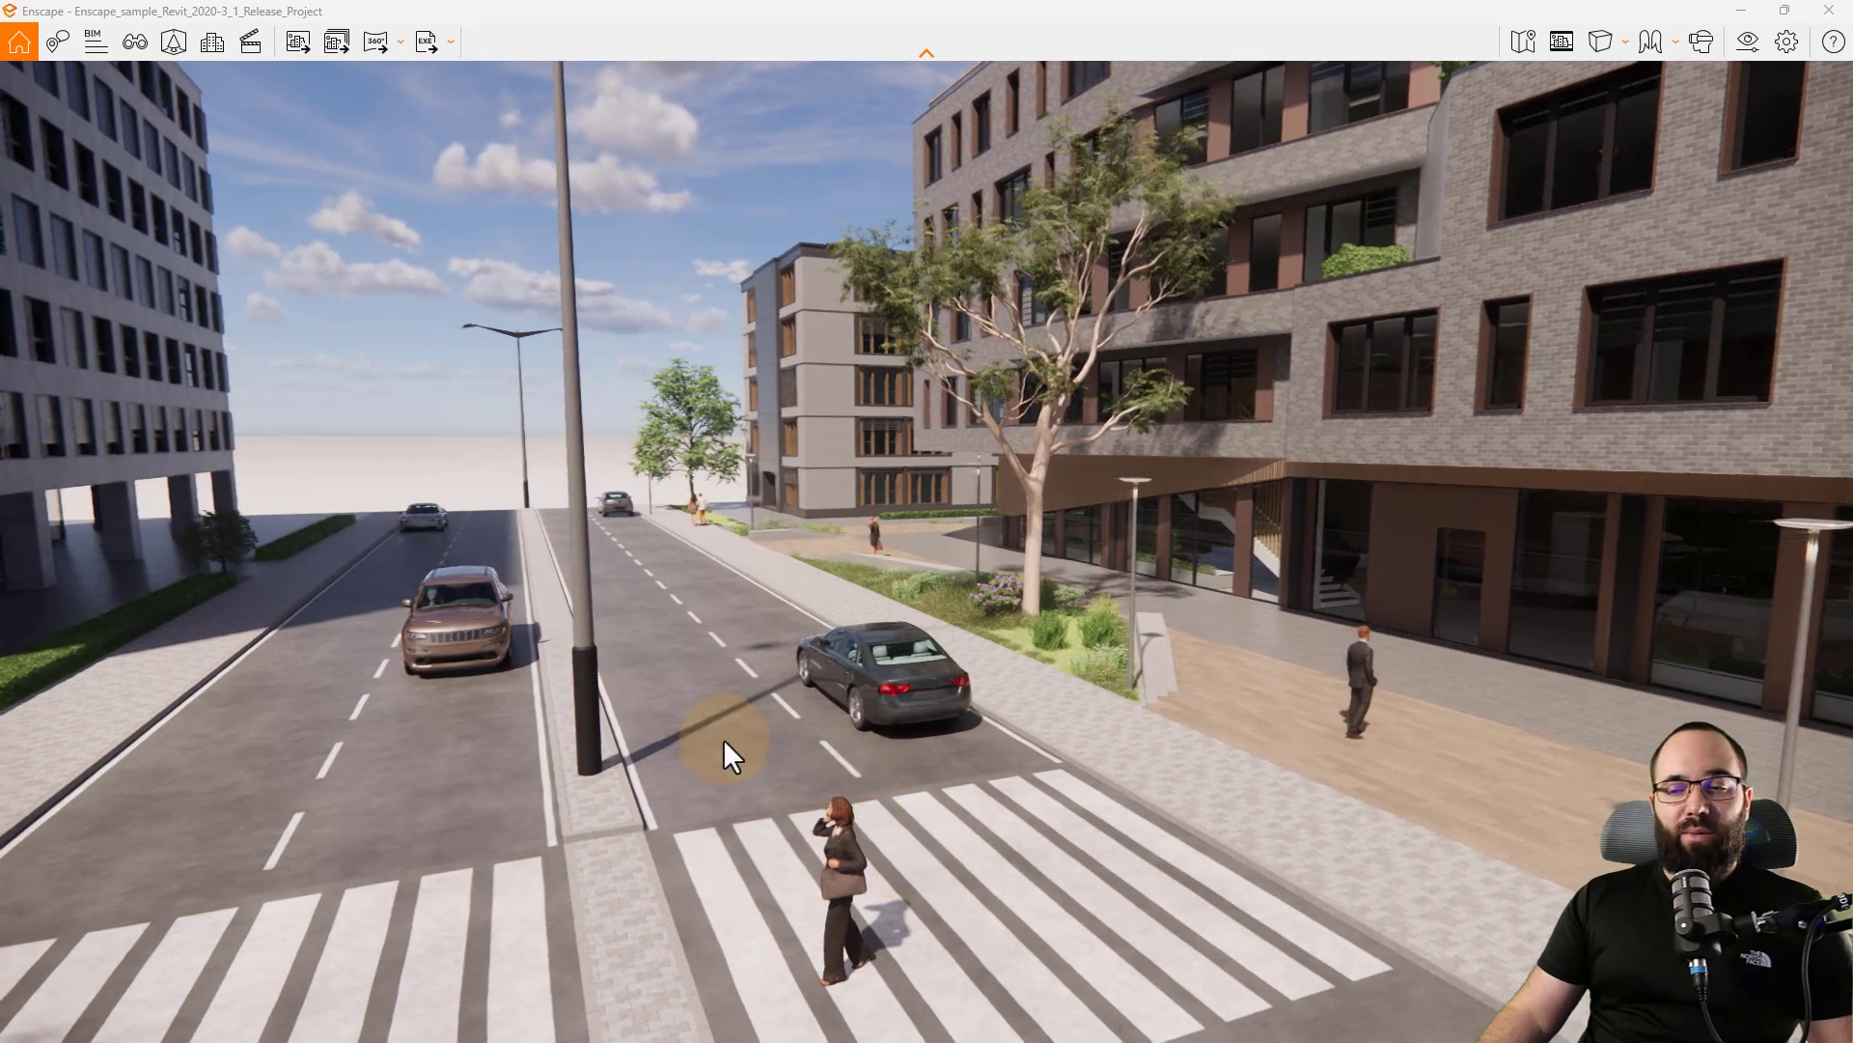
key(w)
key(a)
drag(729, 744, 729, 744)
click(315, 284)
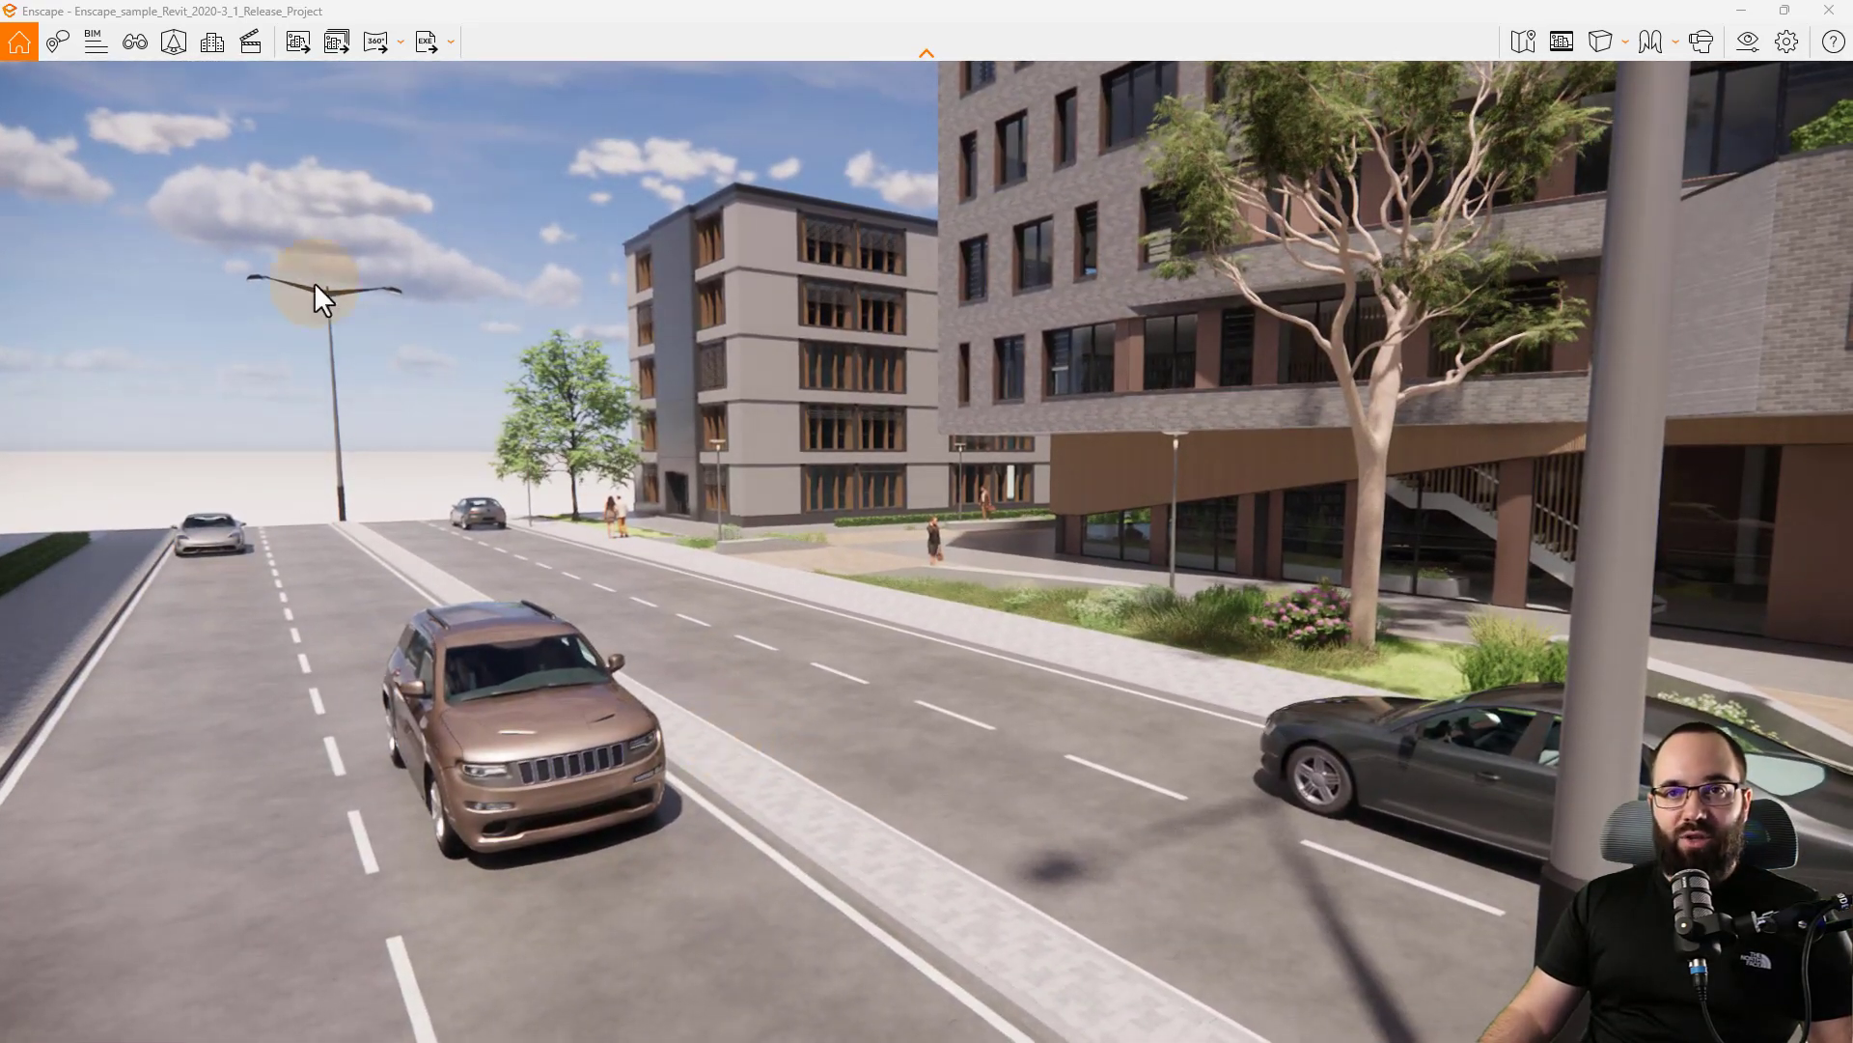
Open the asset library and filter it to the Vehicles category with the Adjustable tag
click(171, 48)
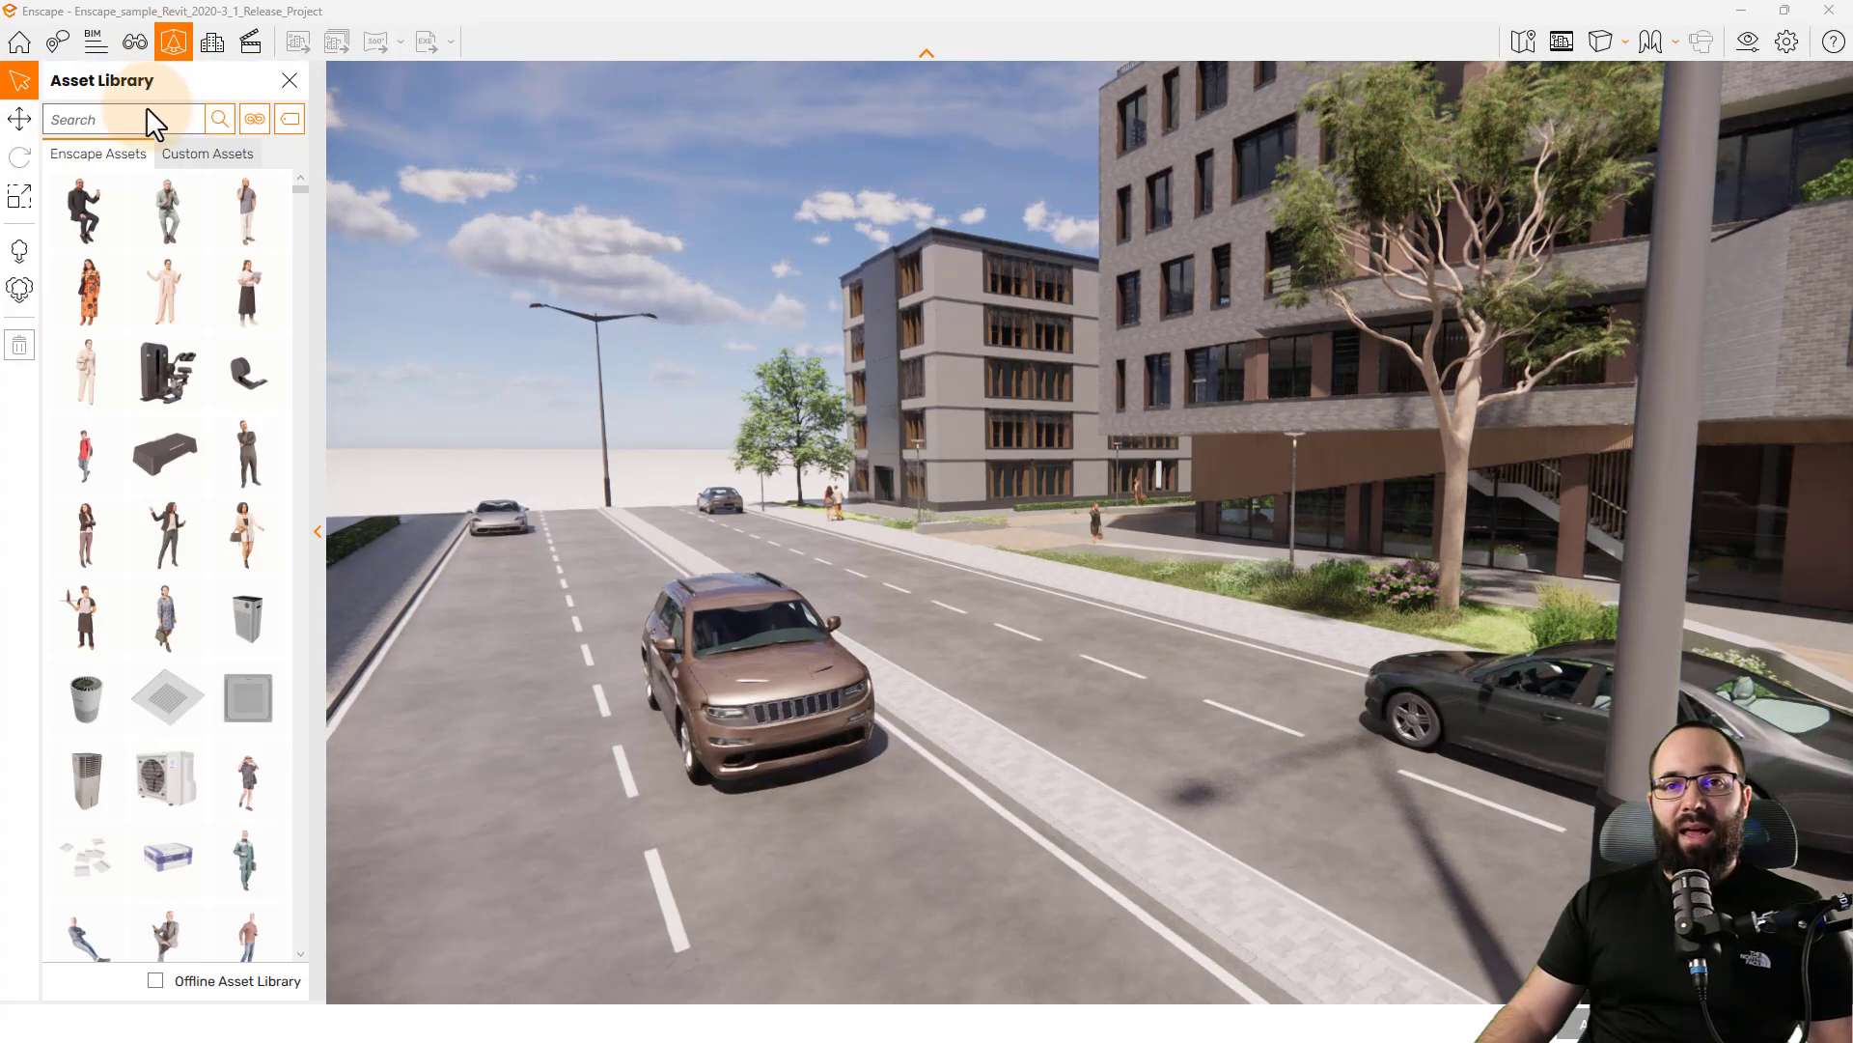
click(253, 119)
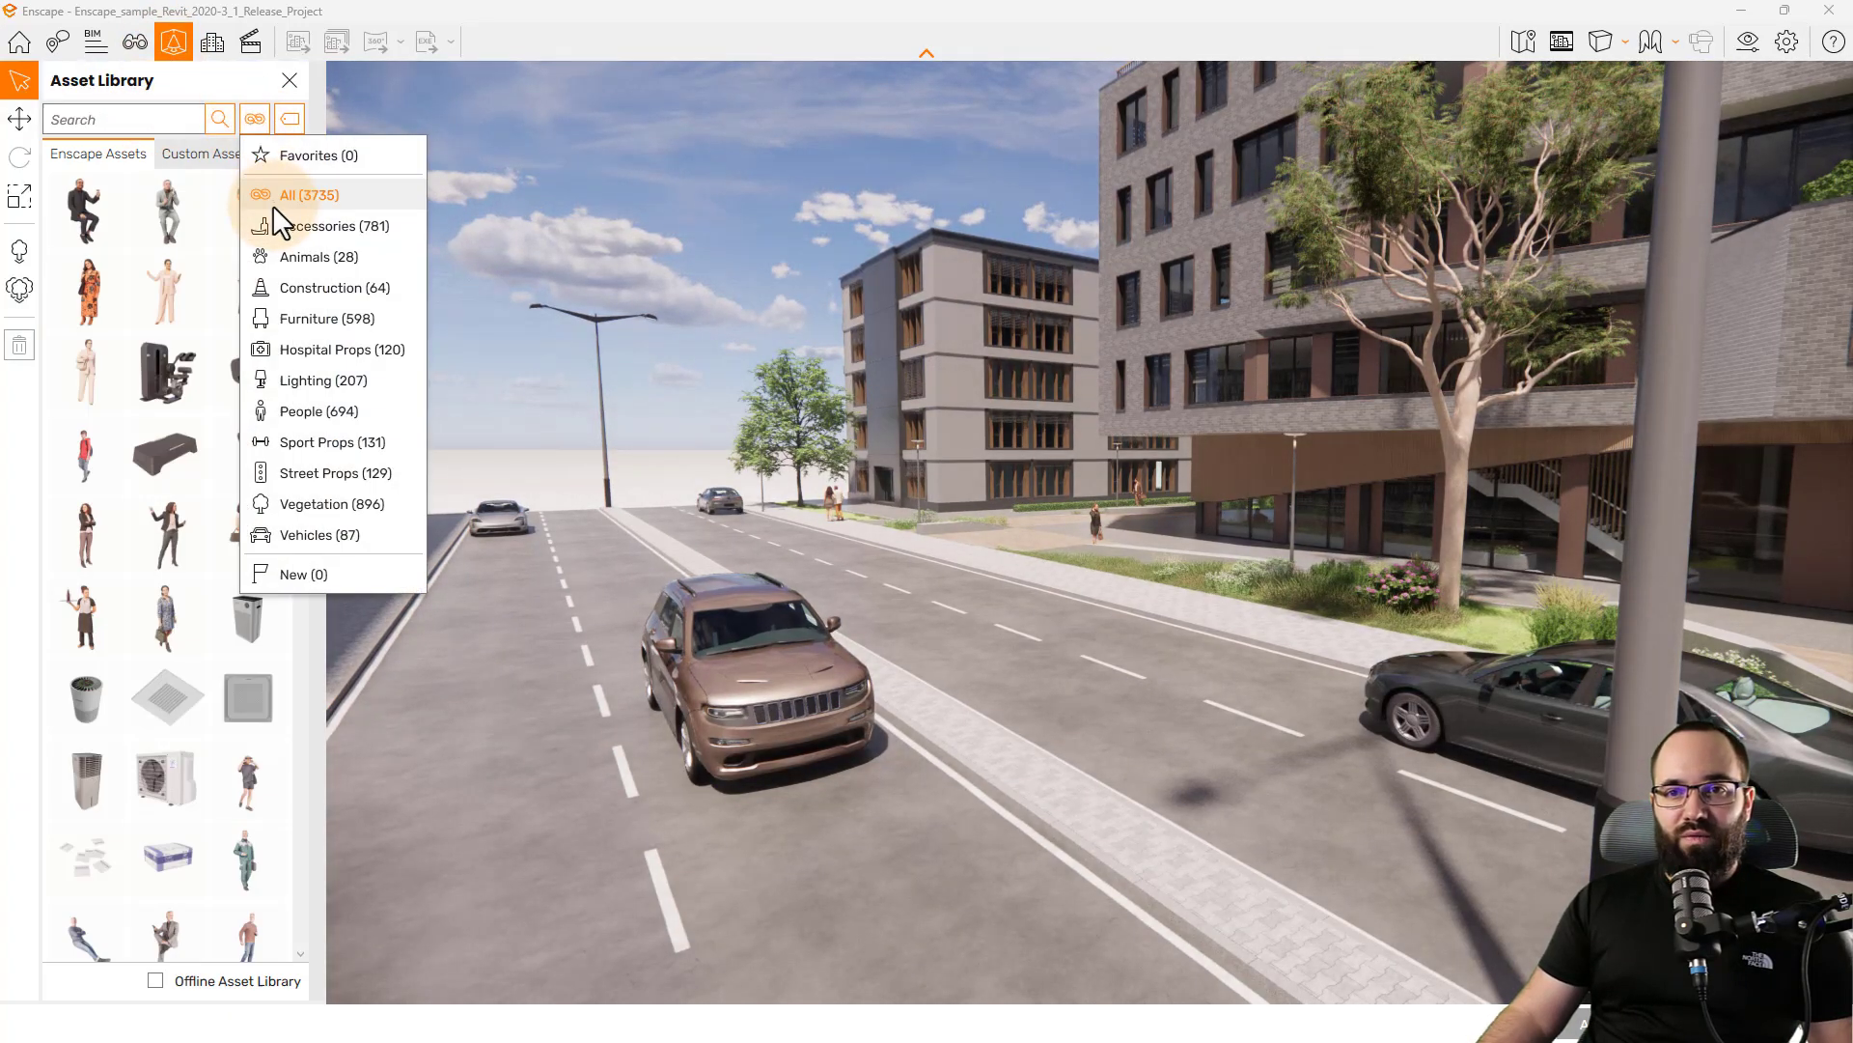
click(311, 535)
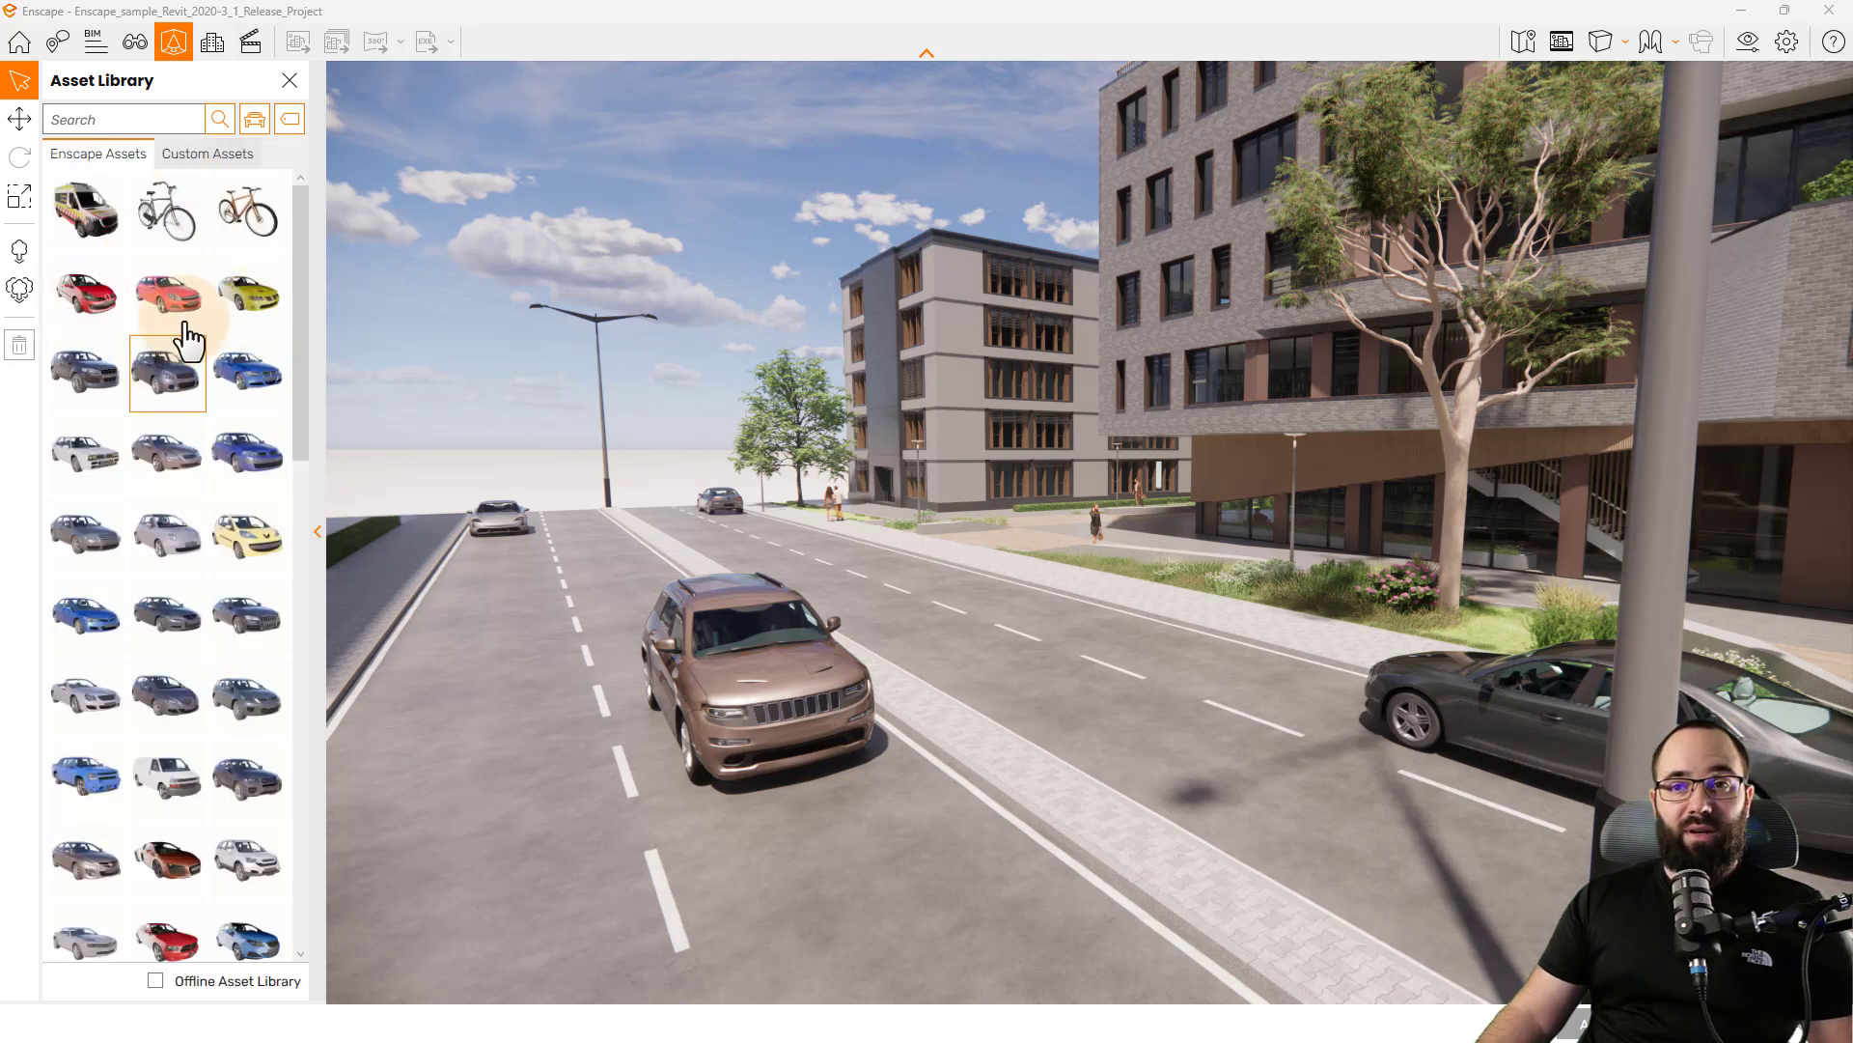
click(288, 121)
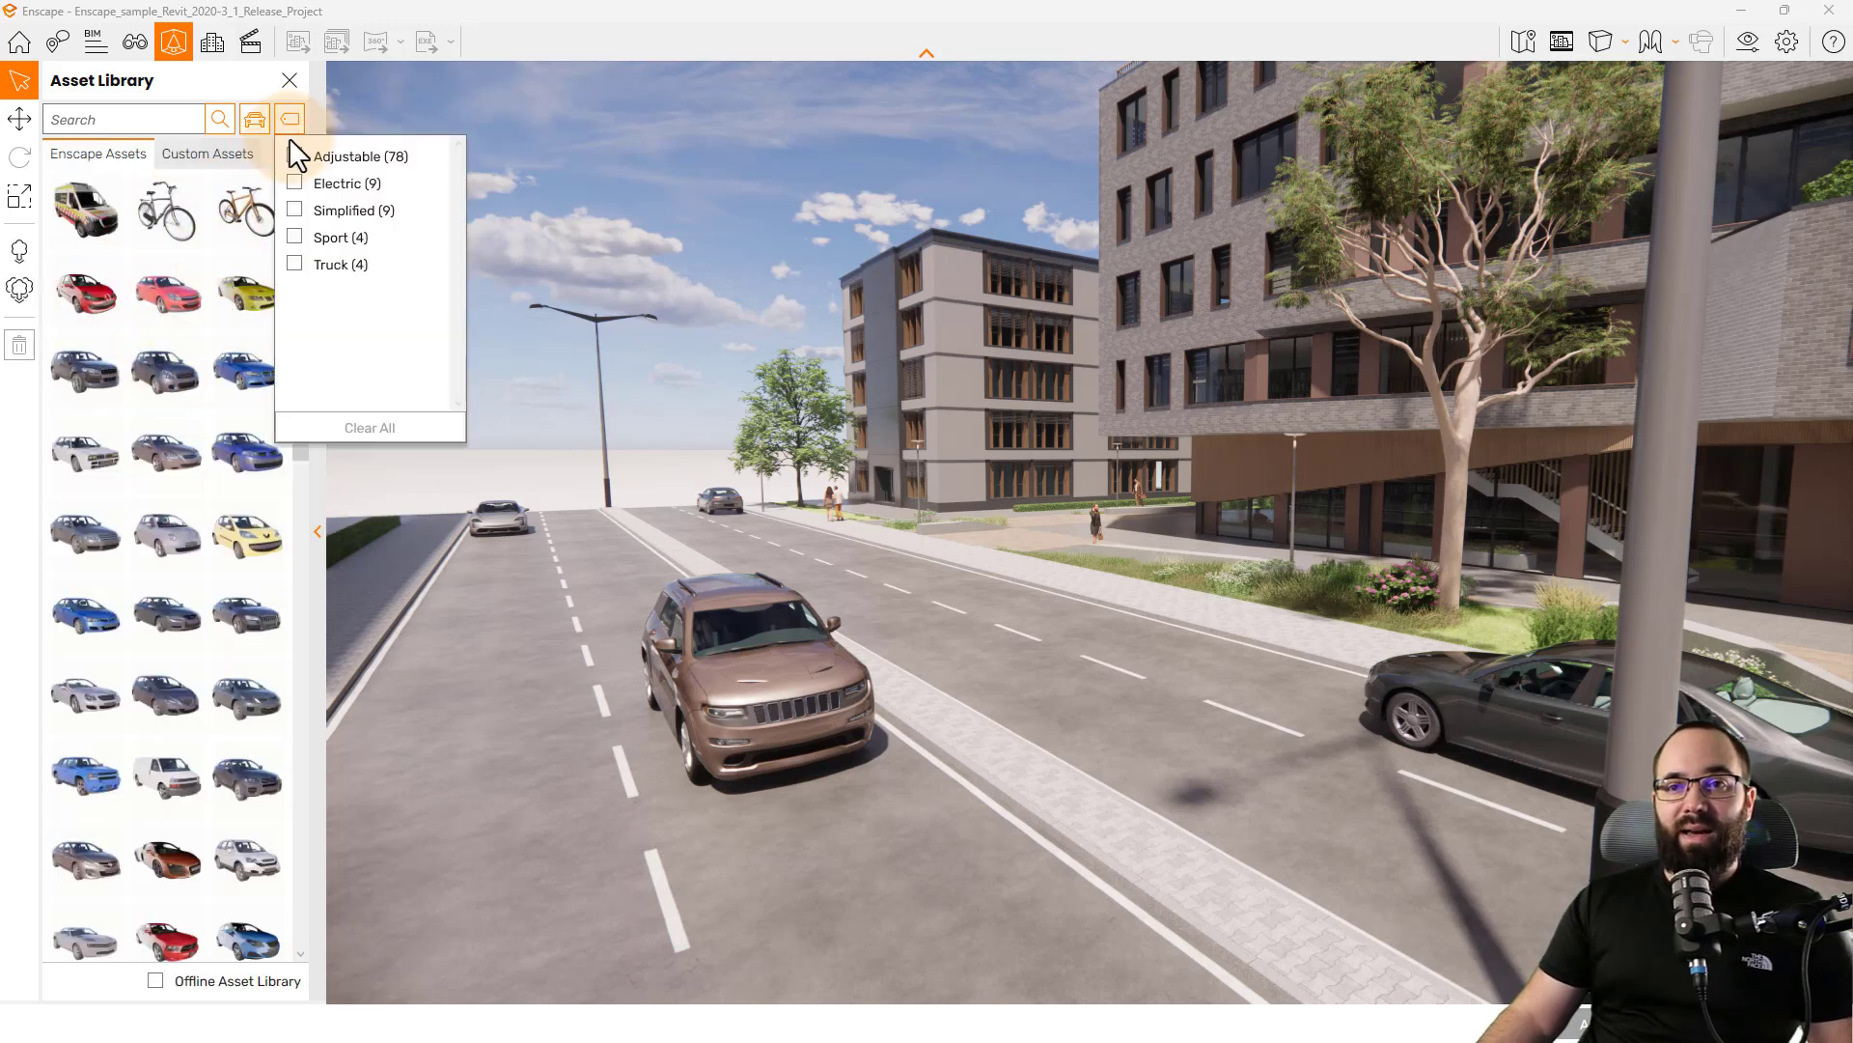
click(295, 157)
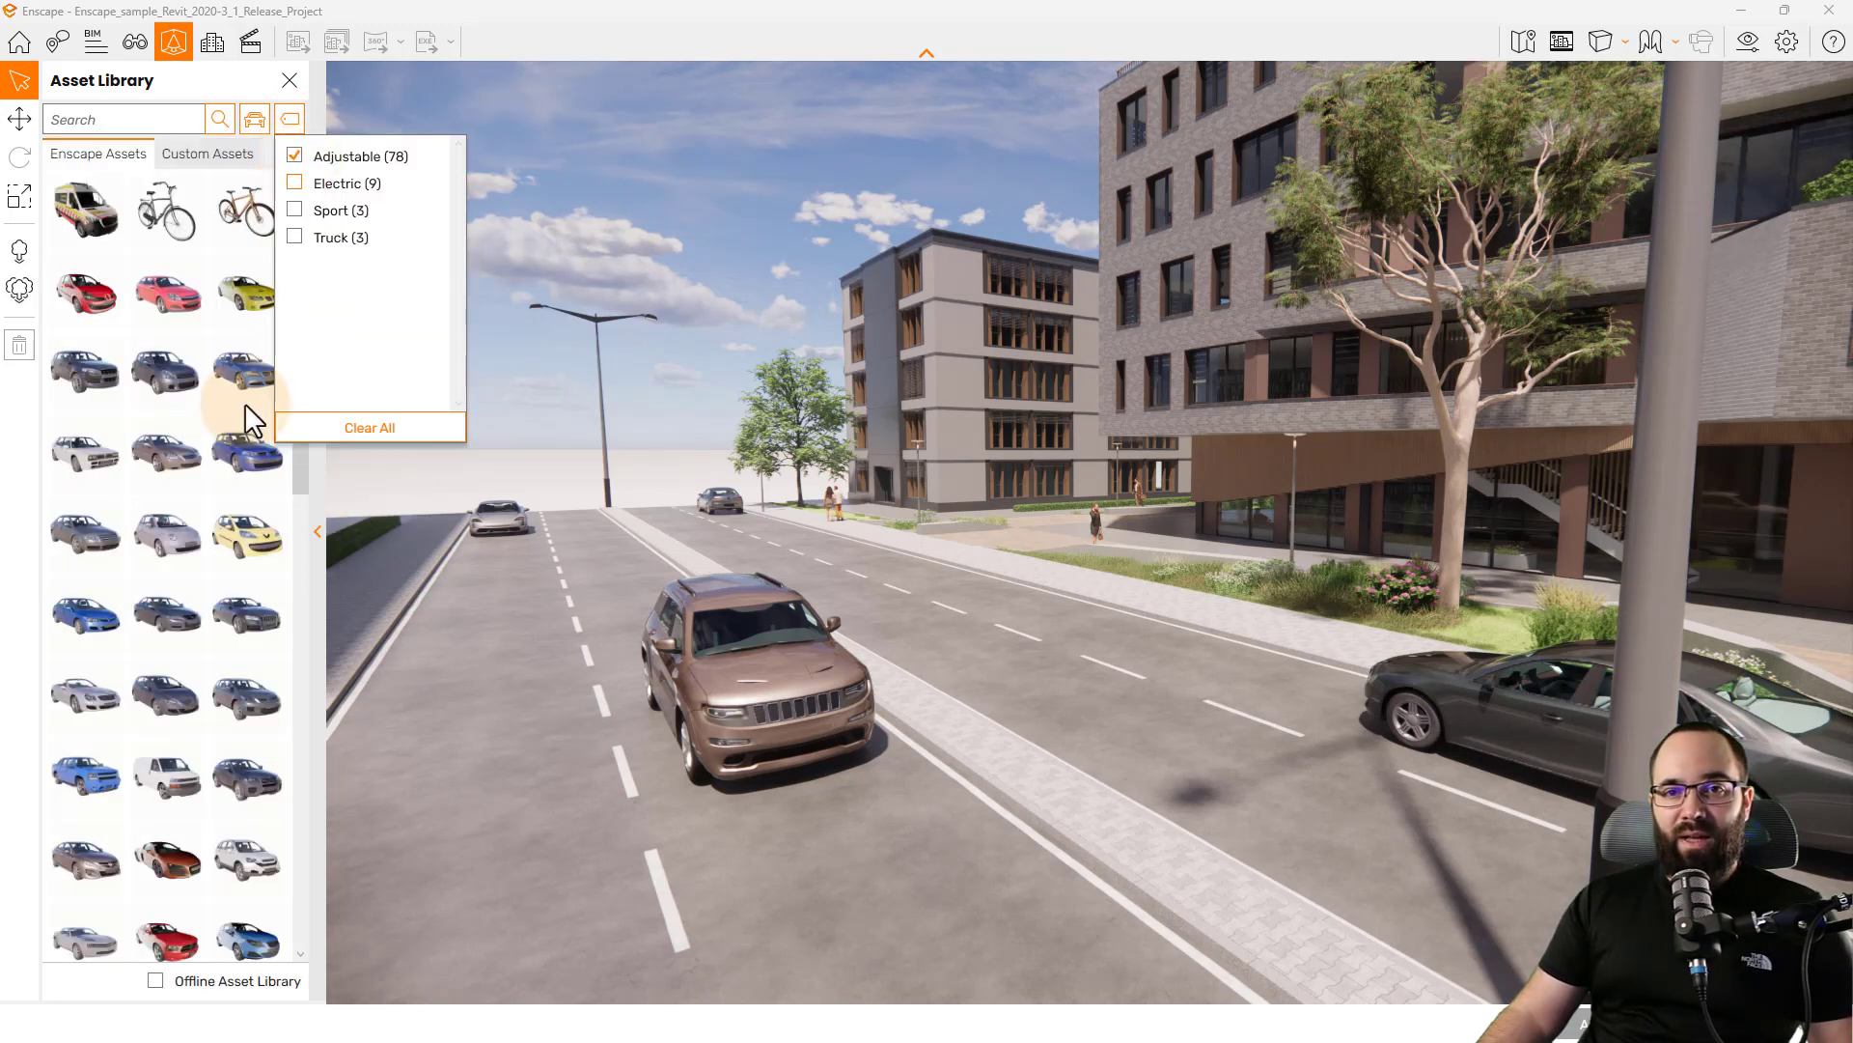
click(236, 91)
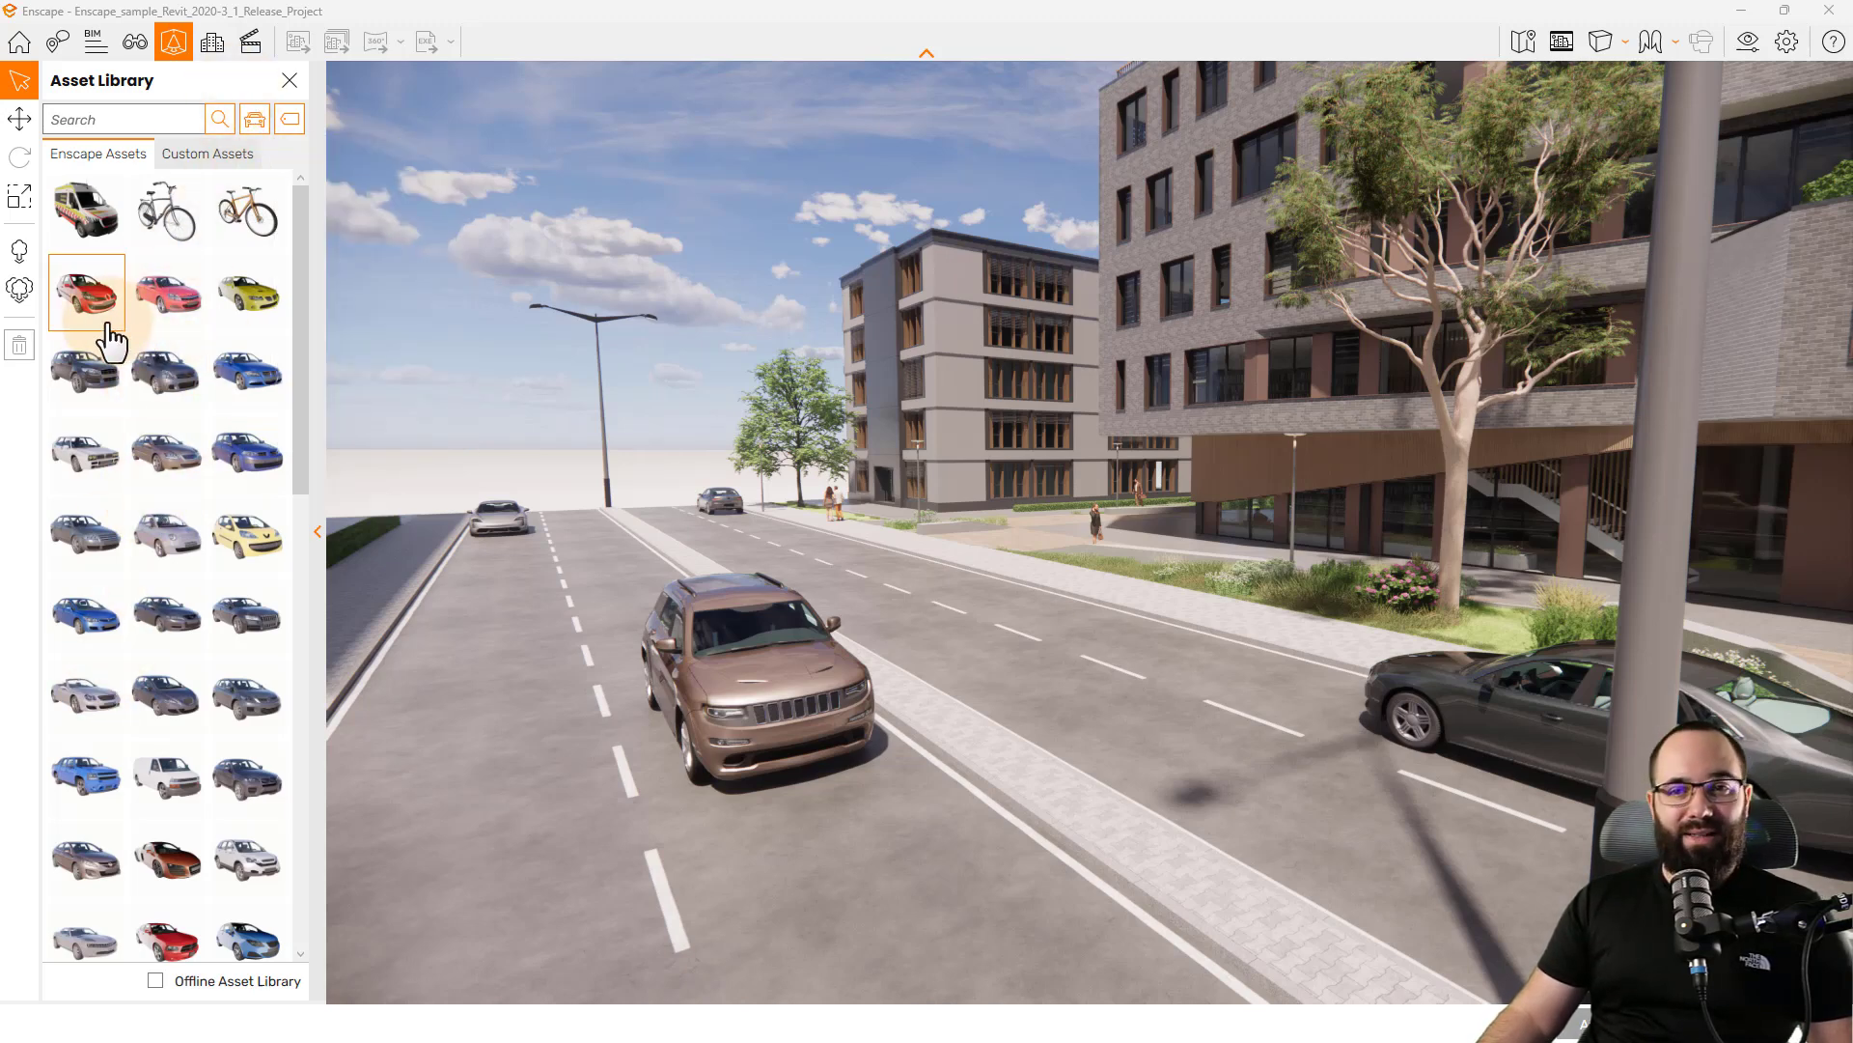
Place Car 001 in the lane between the brown SUV and the dark sedan and rotate it to 90° along the road
click(92, 299)
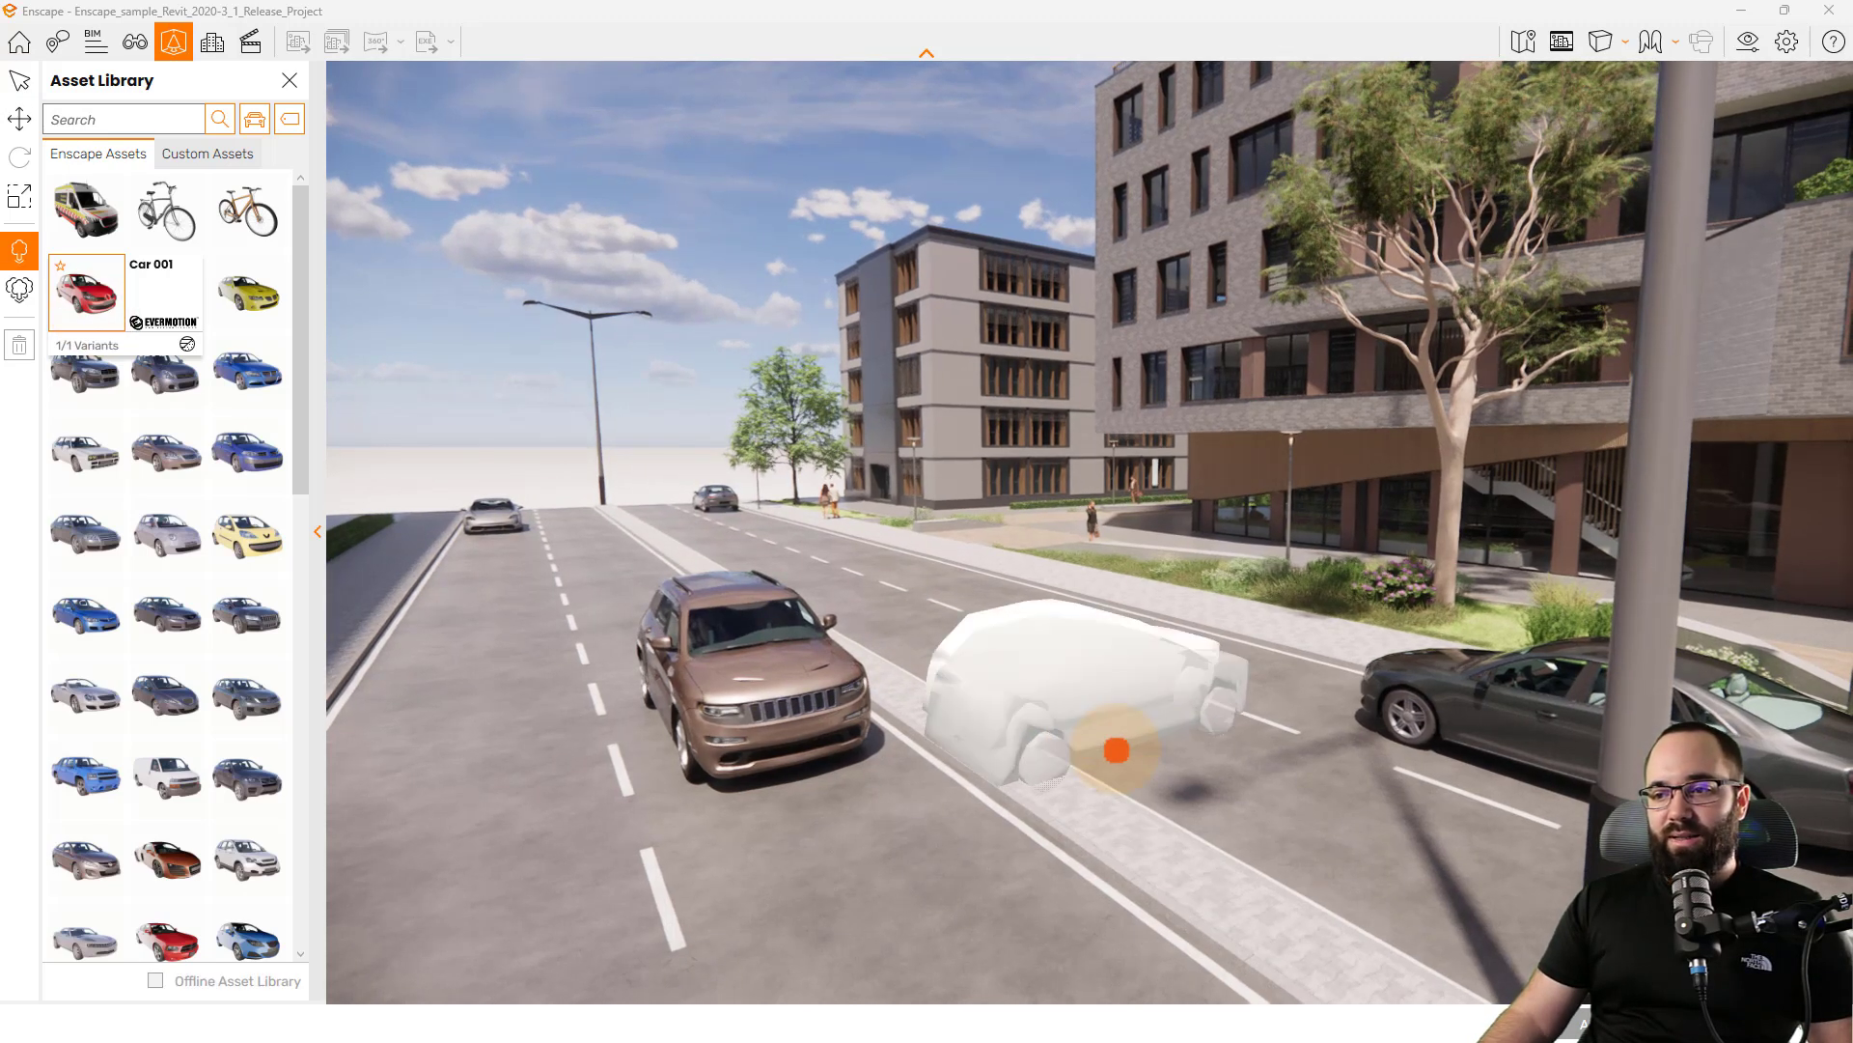
click(1196, 770)
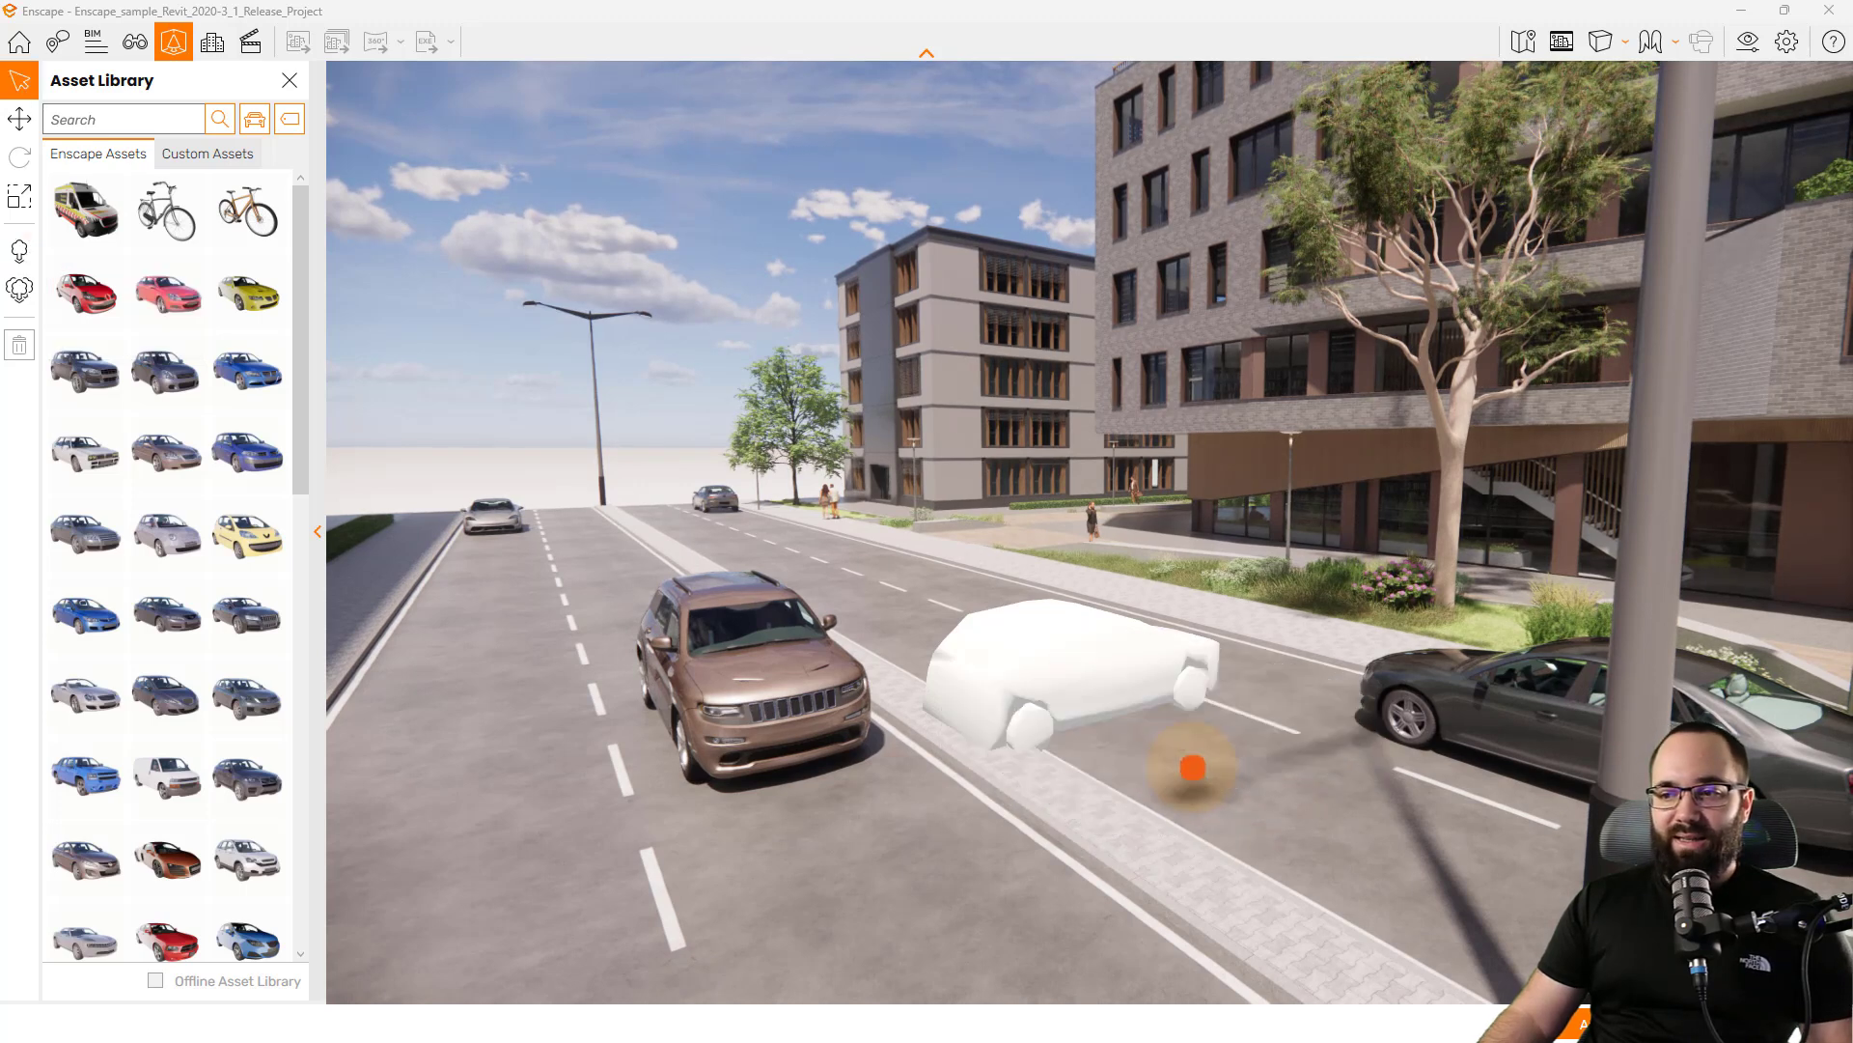
click(1092, 681)
click(19, 119)
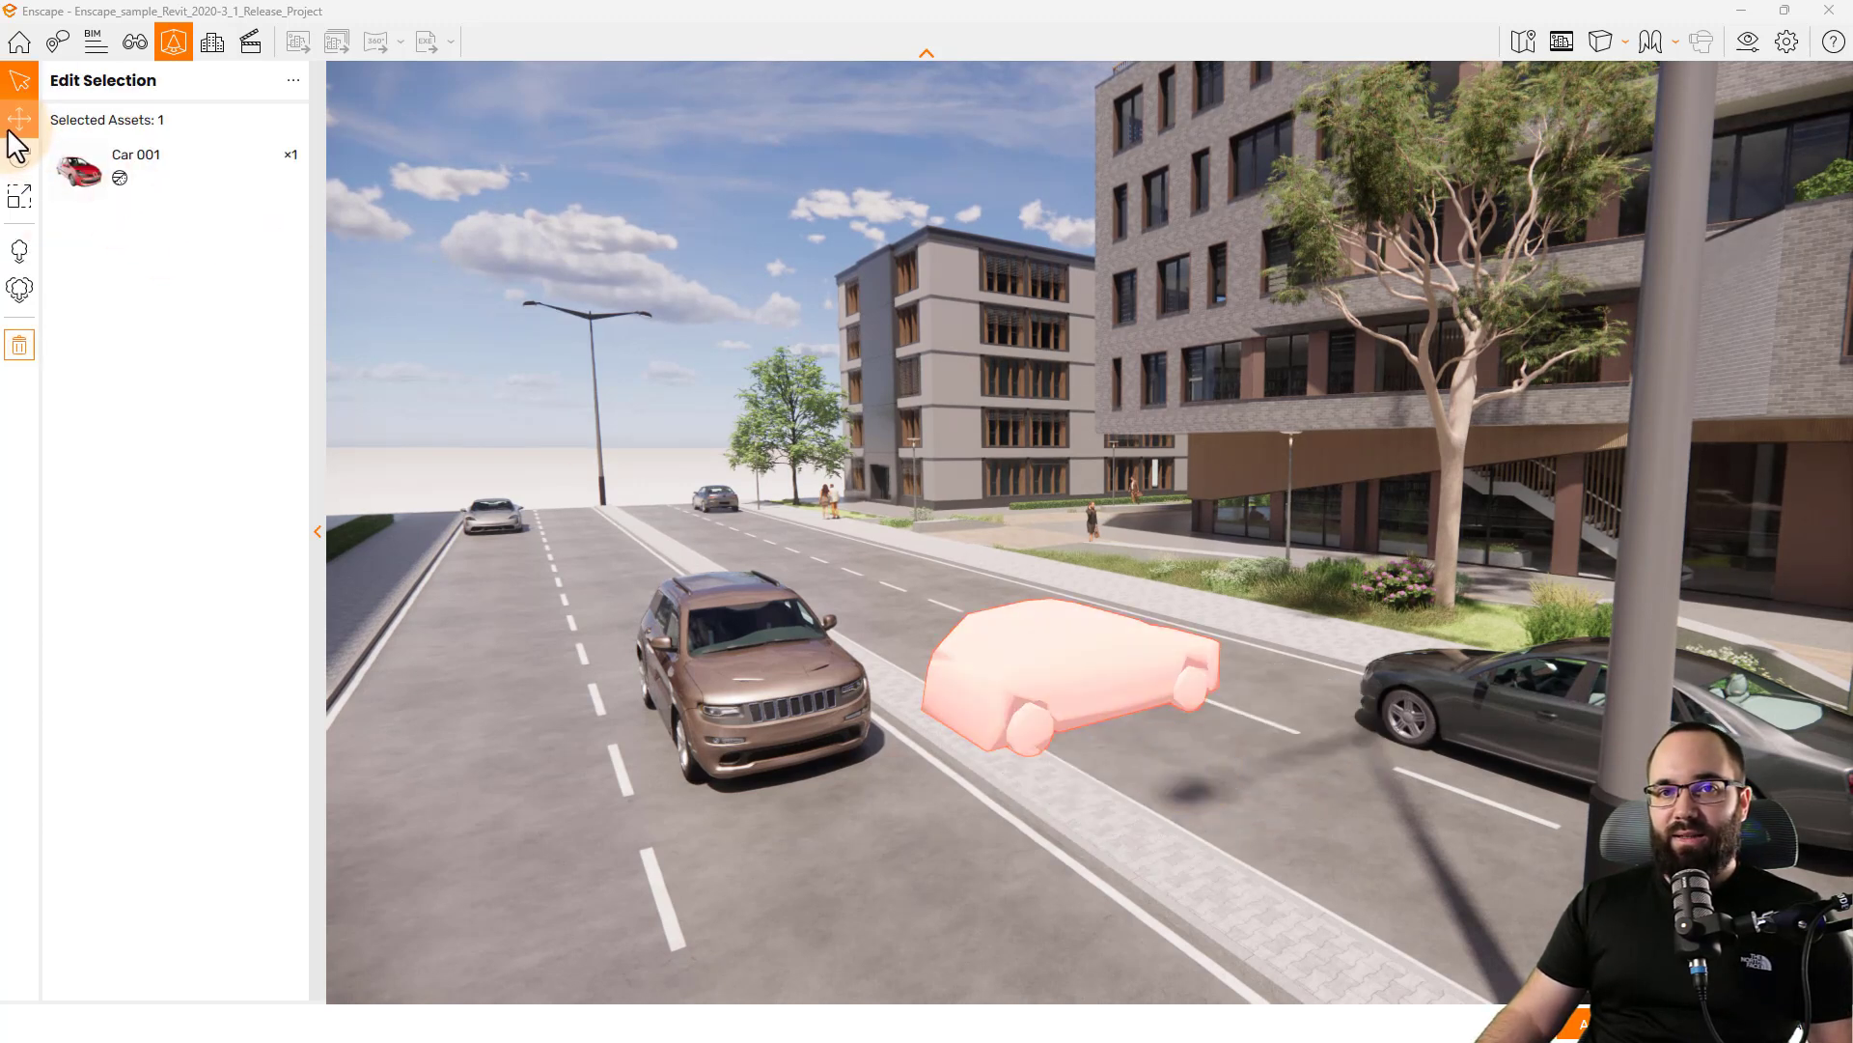
drag(1064, 751, 1086, 753)
click(1077, 757)
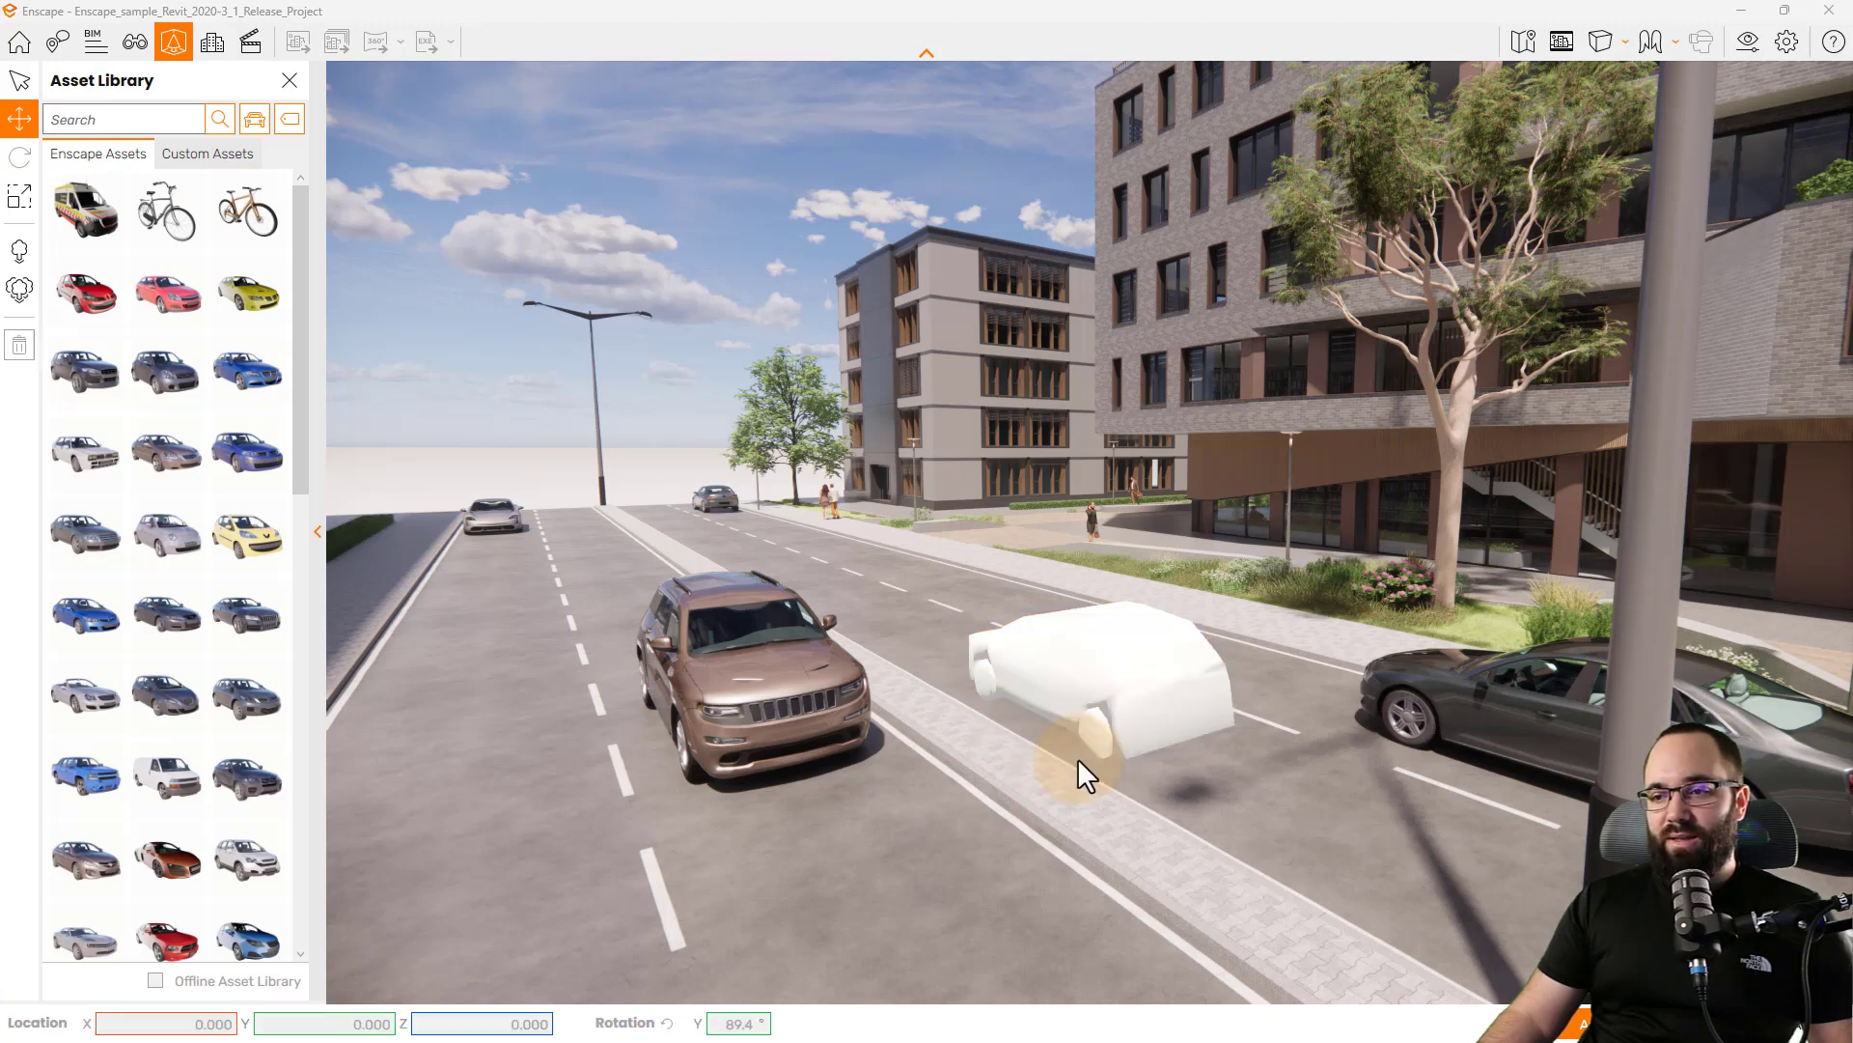
click(1044, 652)
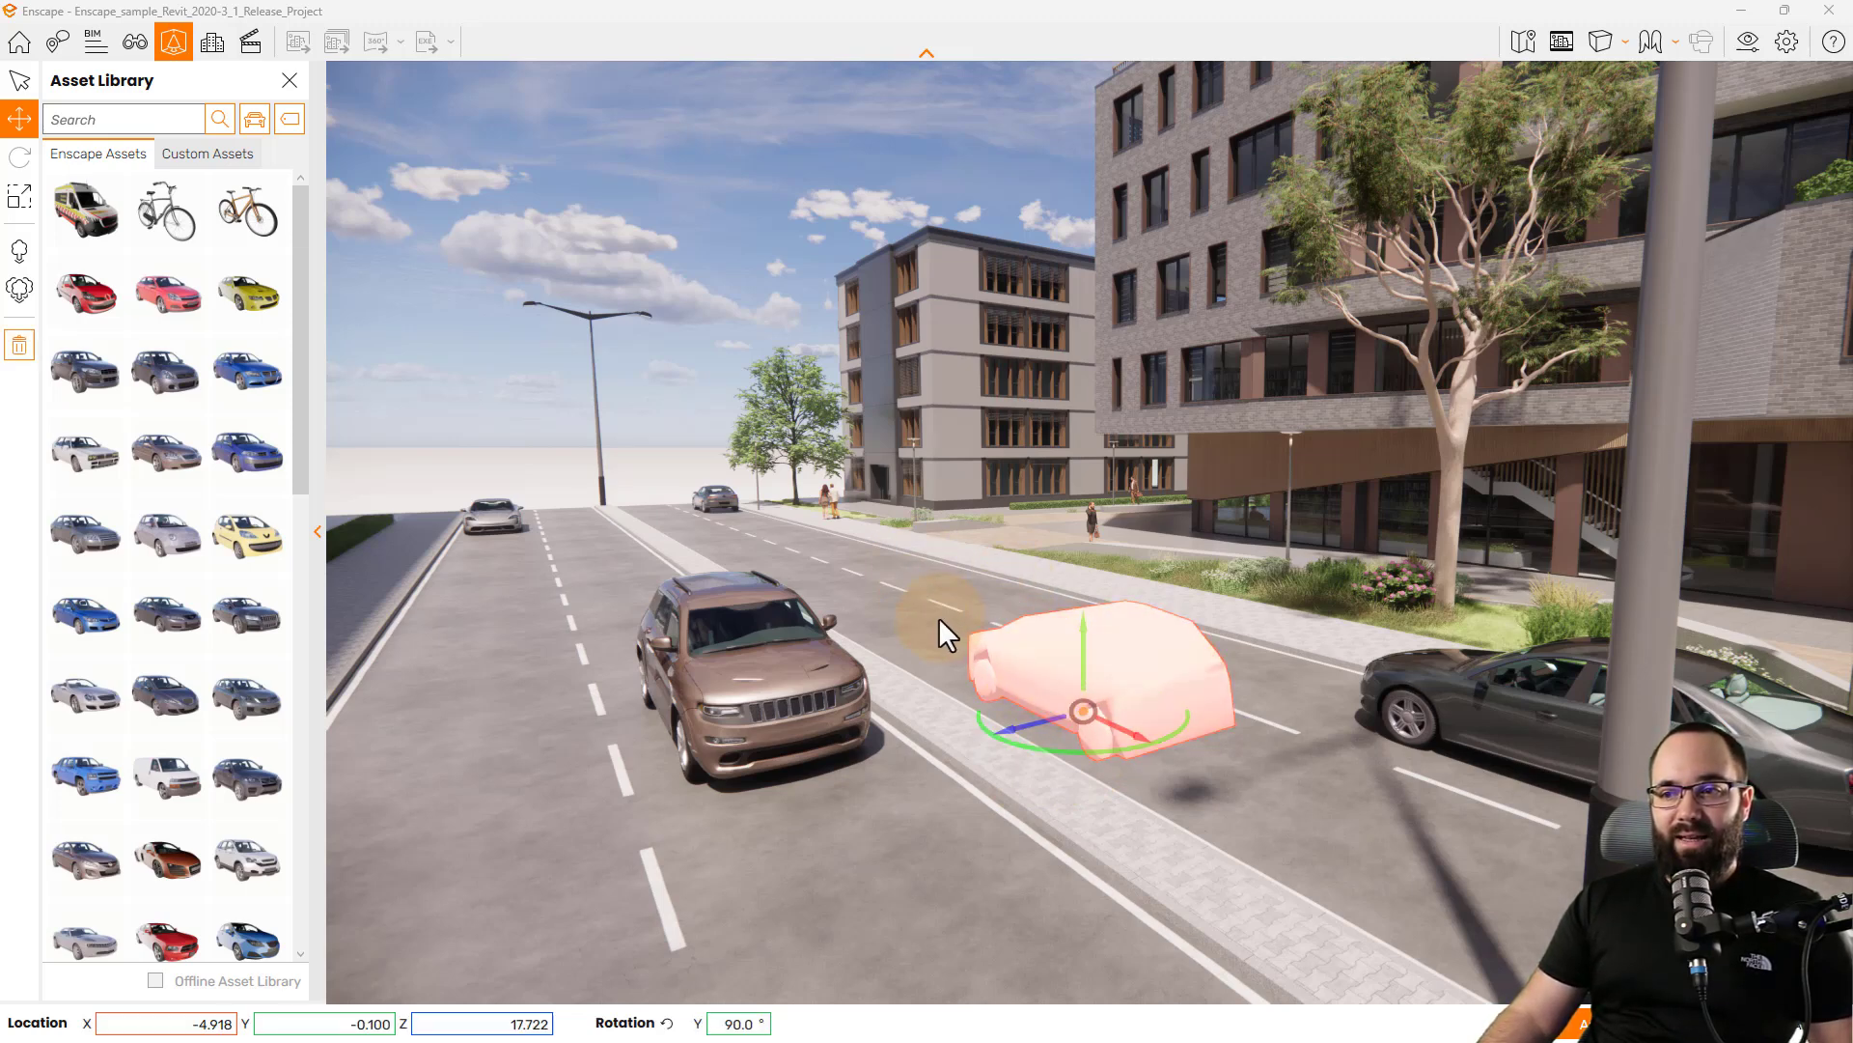
Select the placed Car 001 and set the albedo color of its Material 1 to dark blue
click(32, 95)
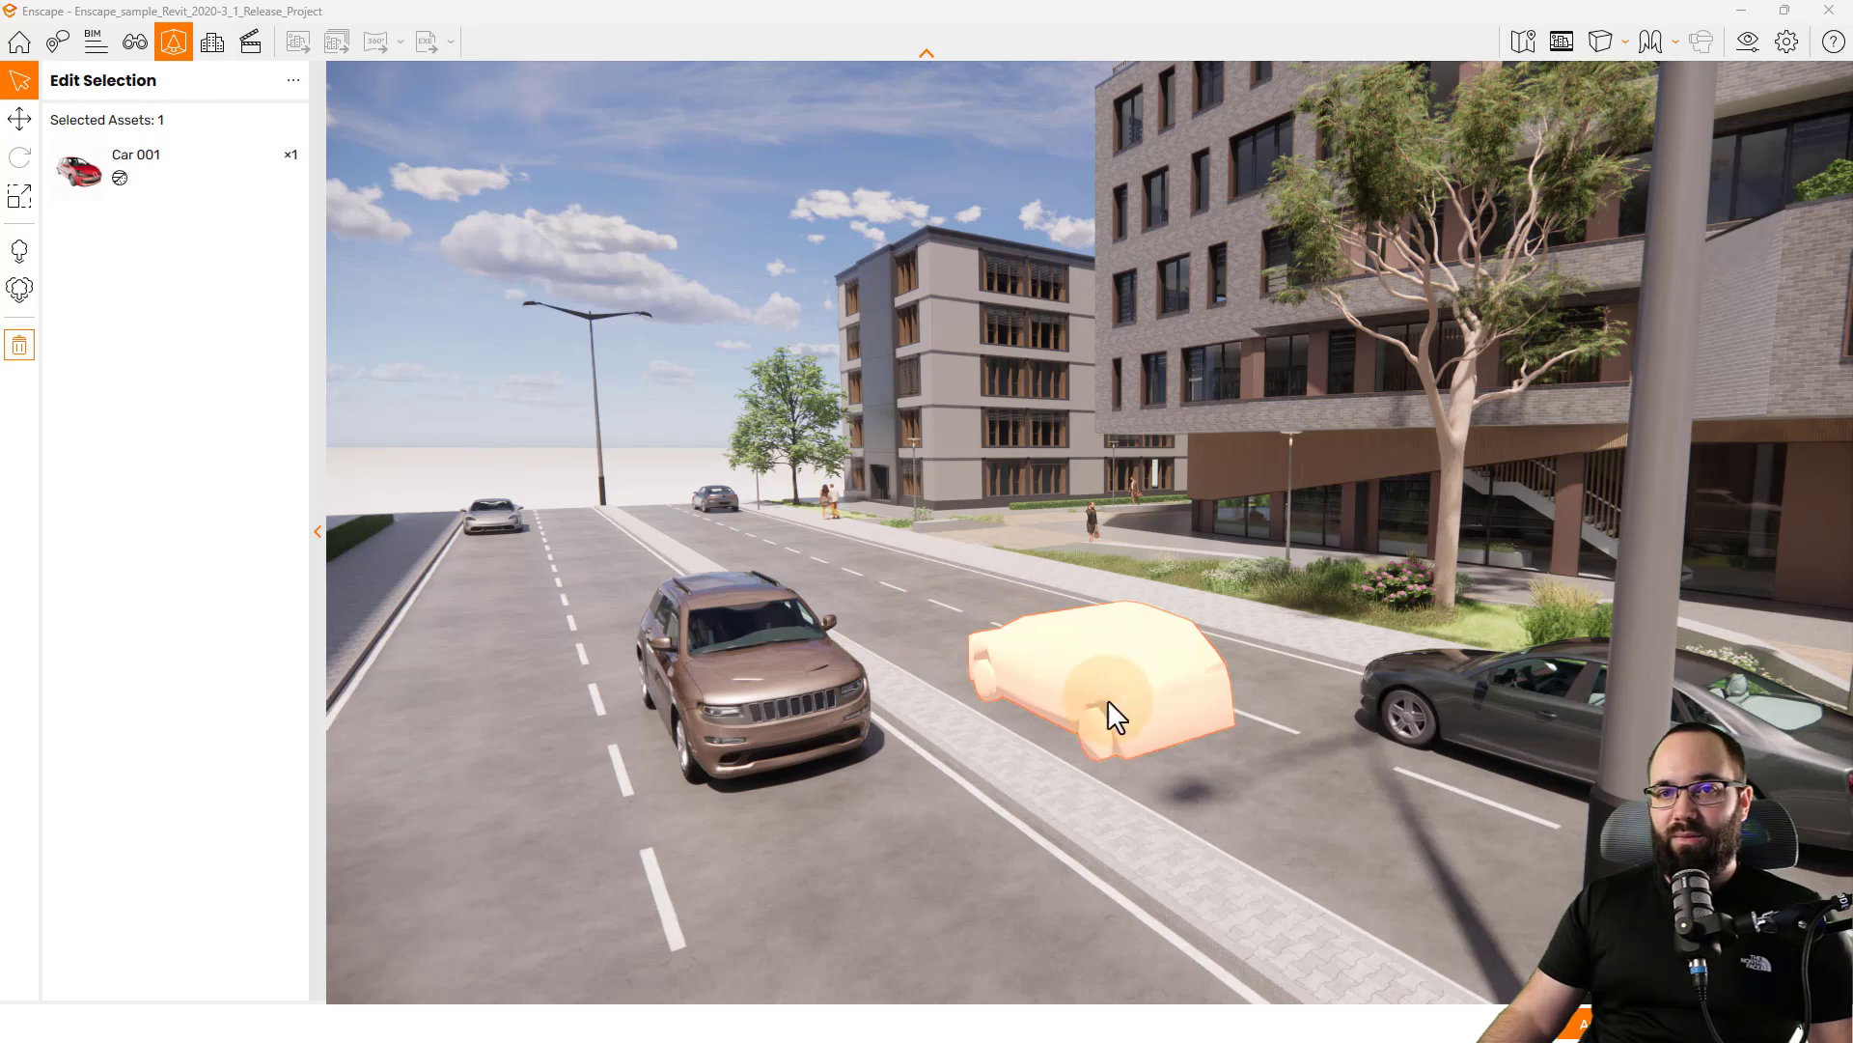
click(31, 94)
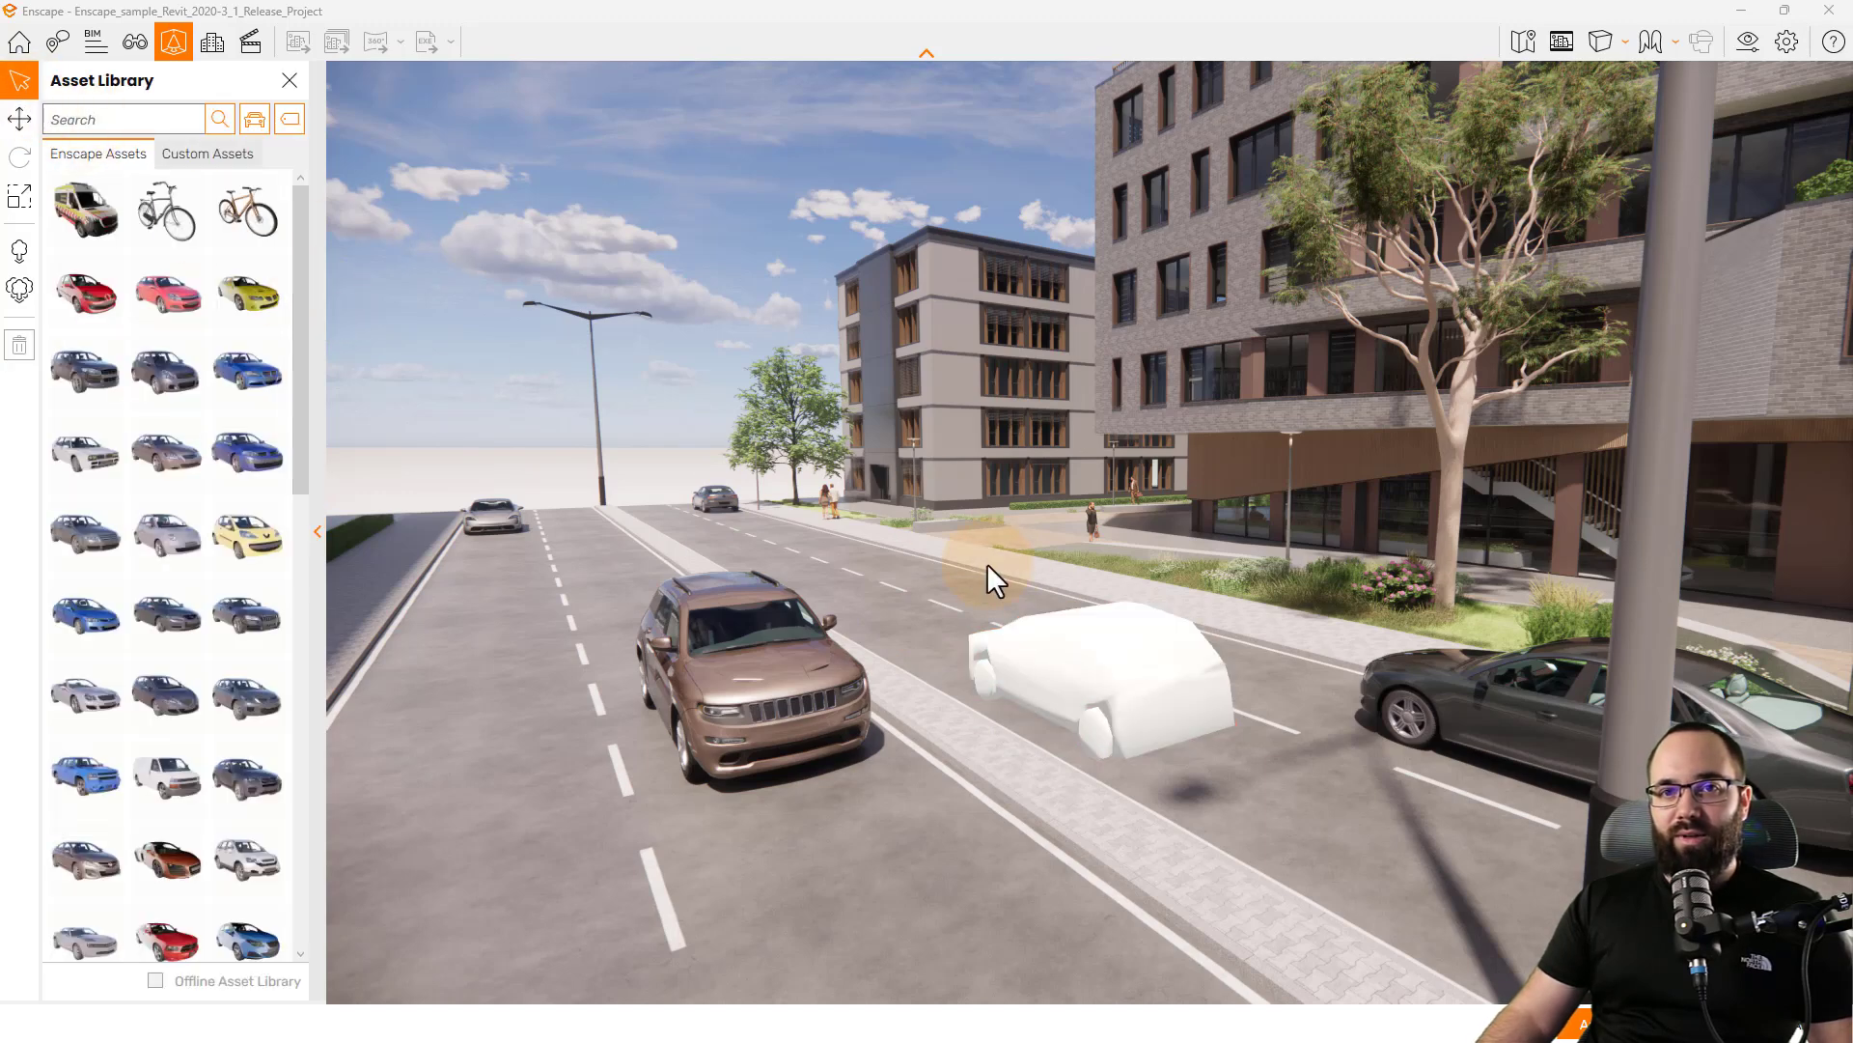
click(1123, 682)
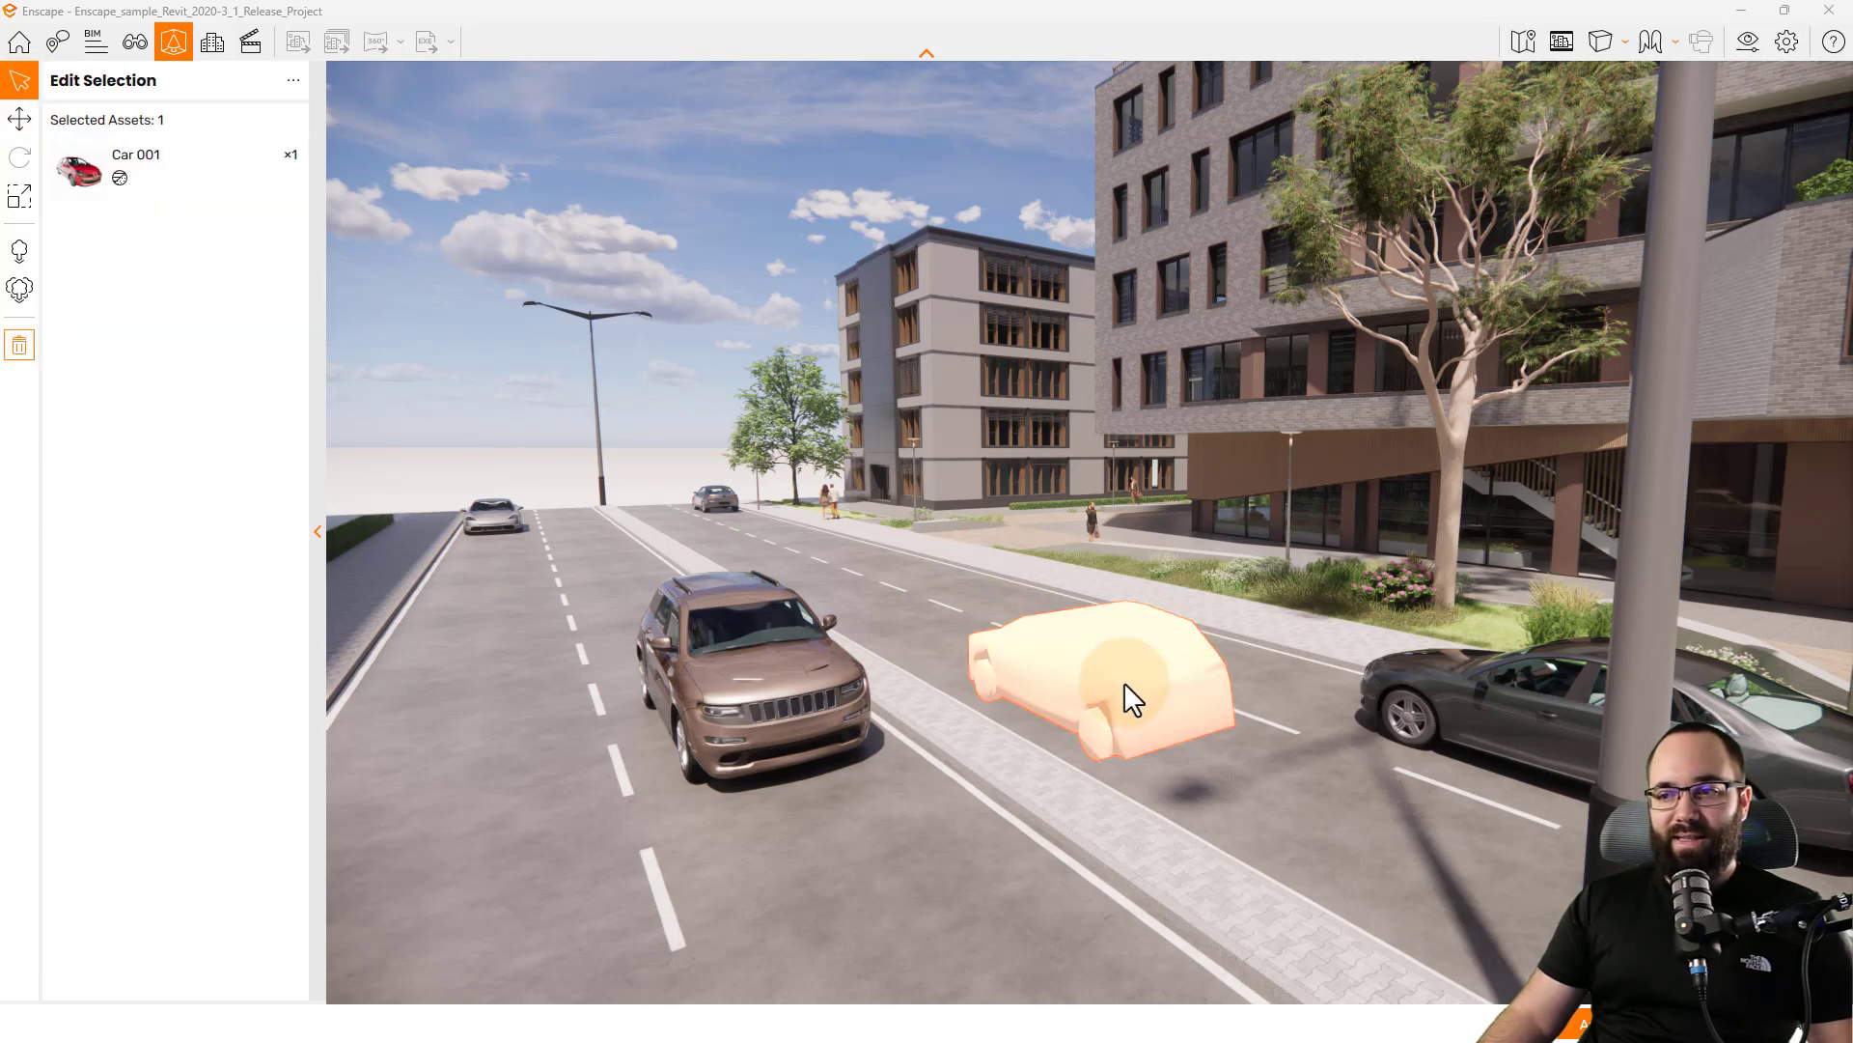
click(123, 176)
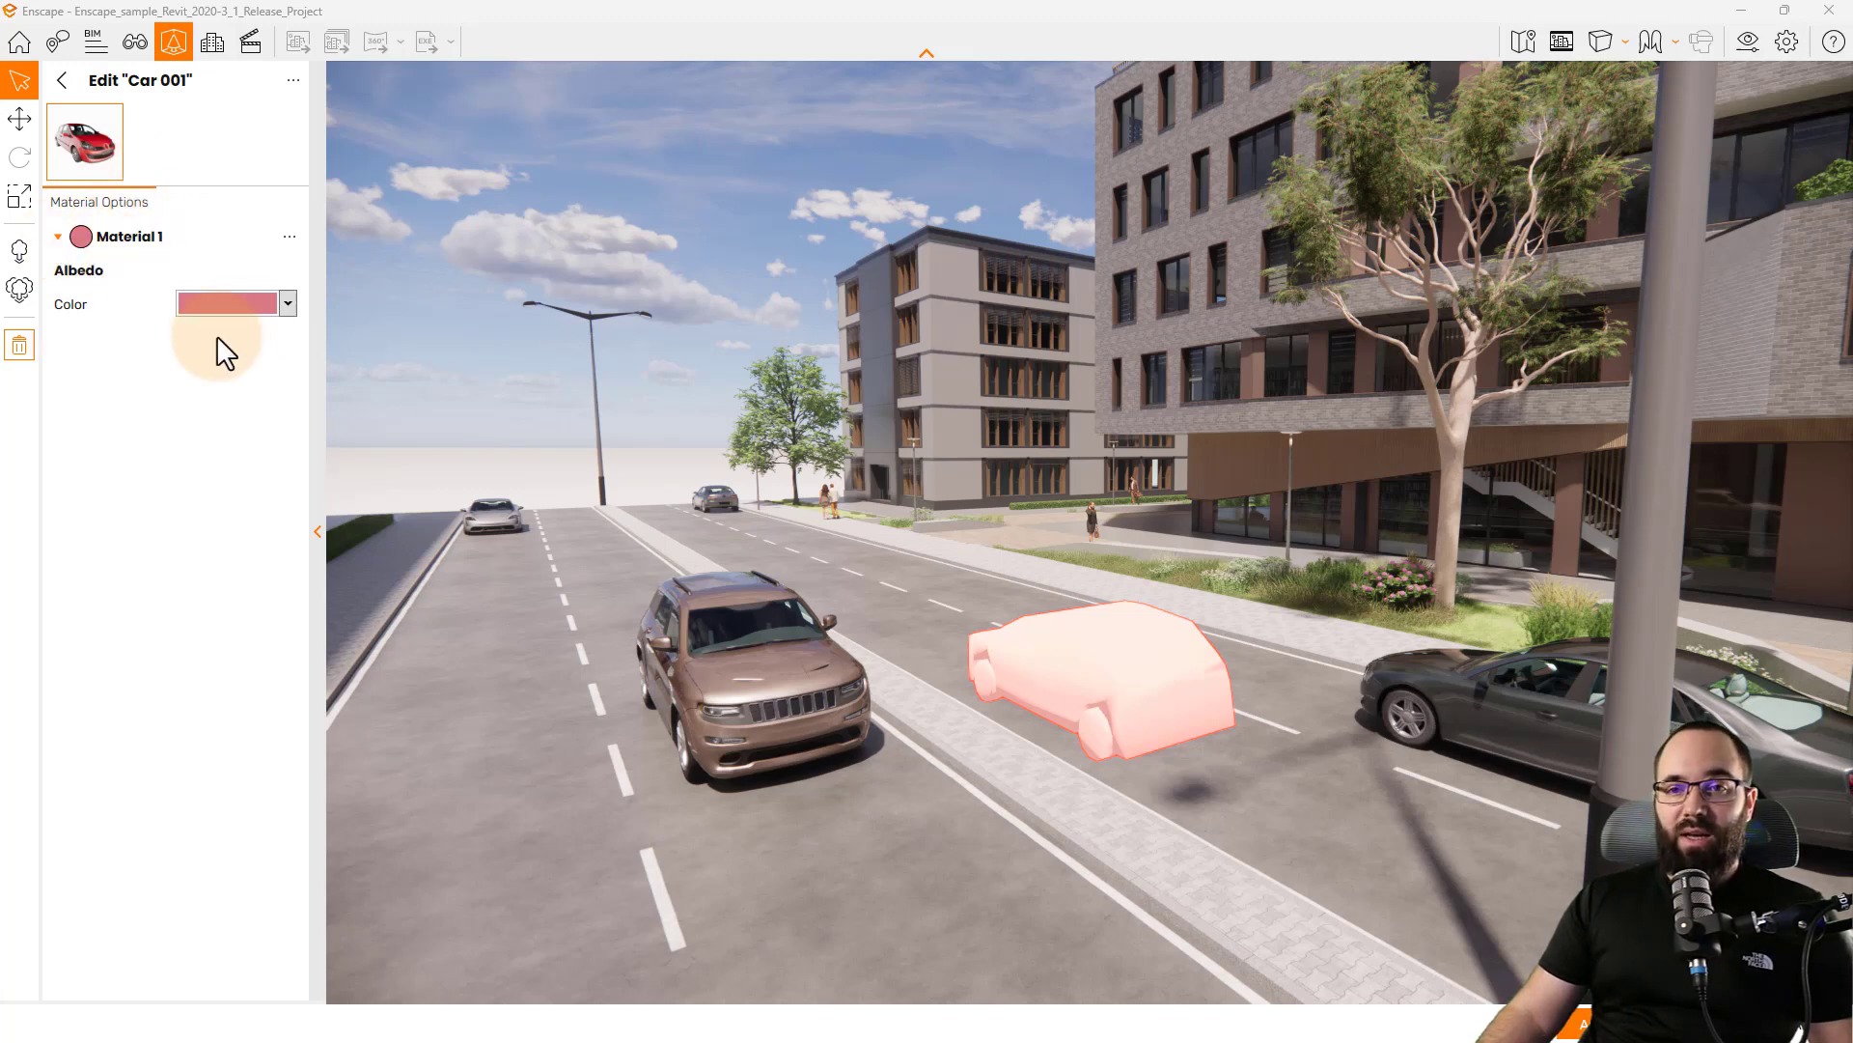
click(288, 311)
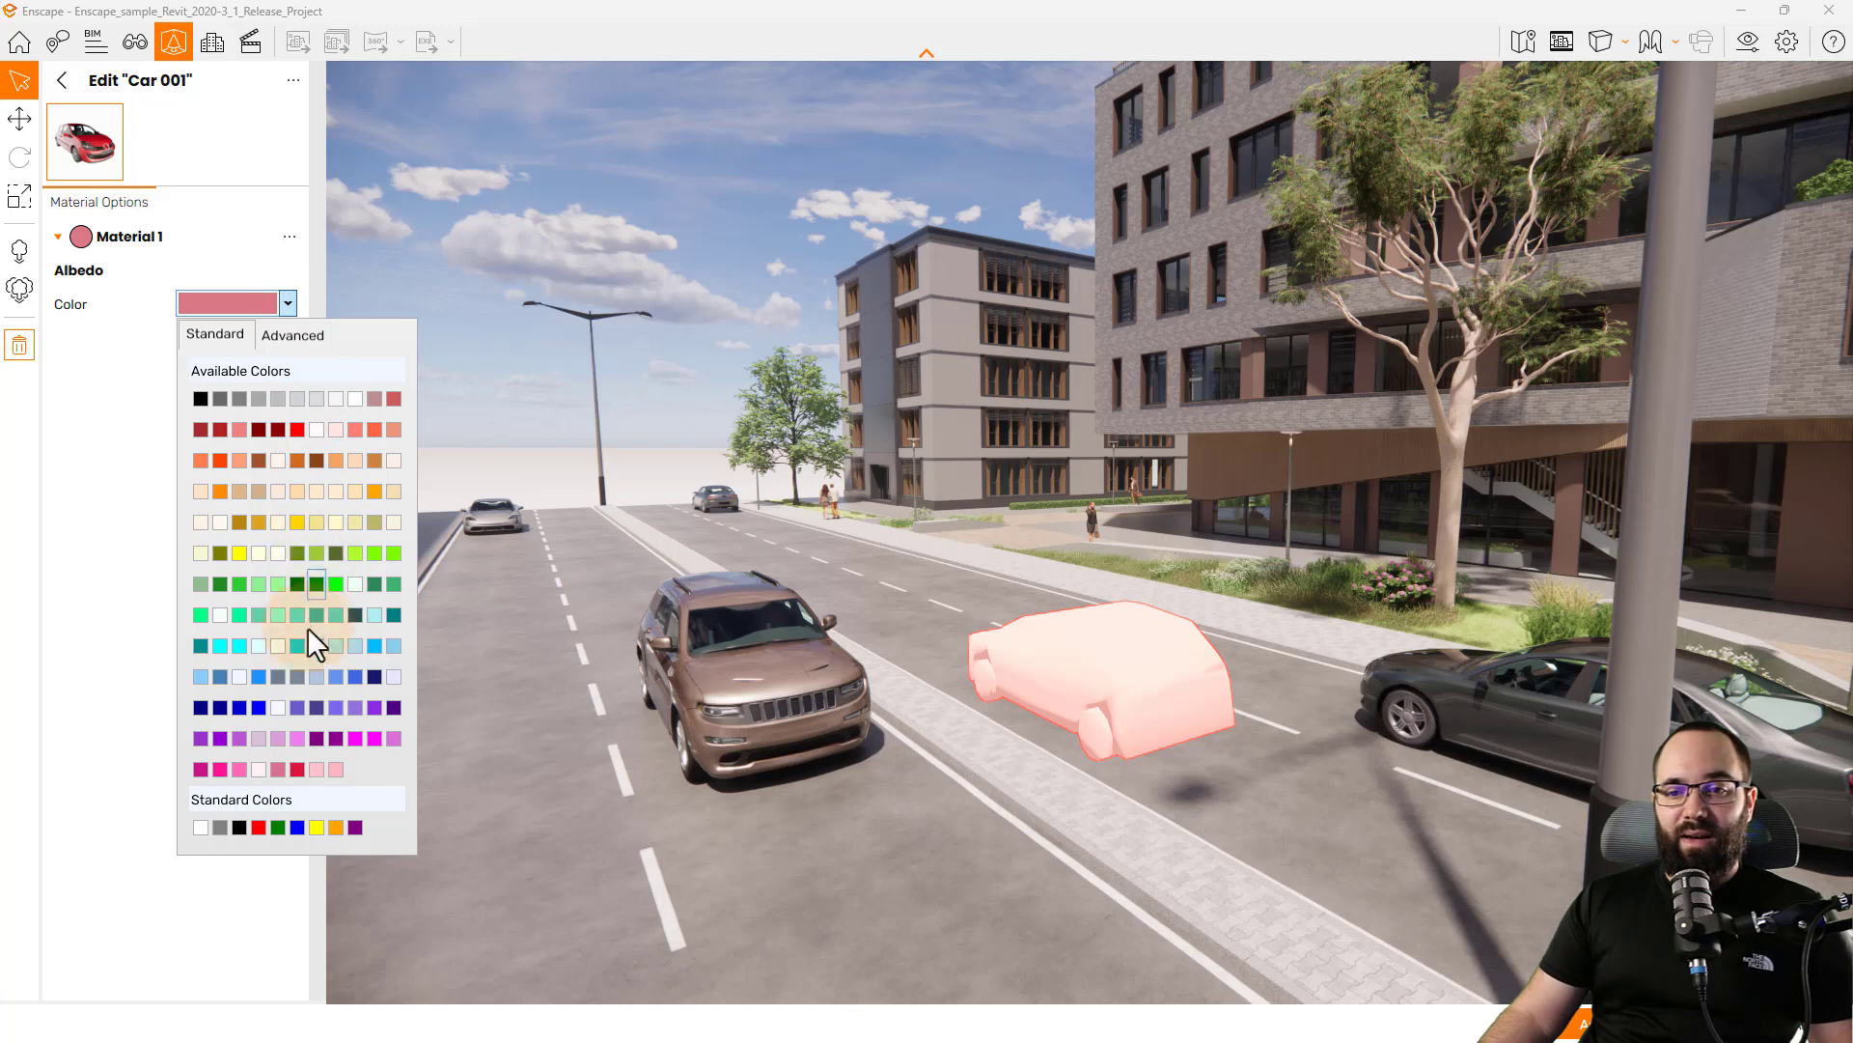
click(204, 711)
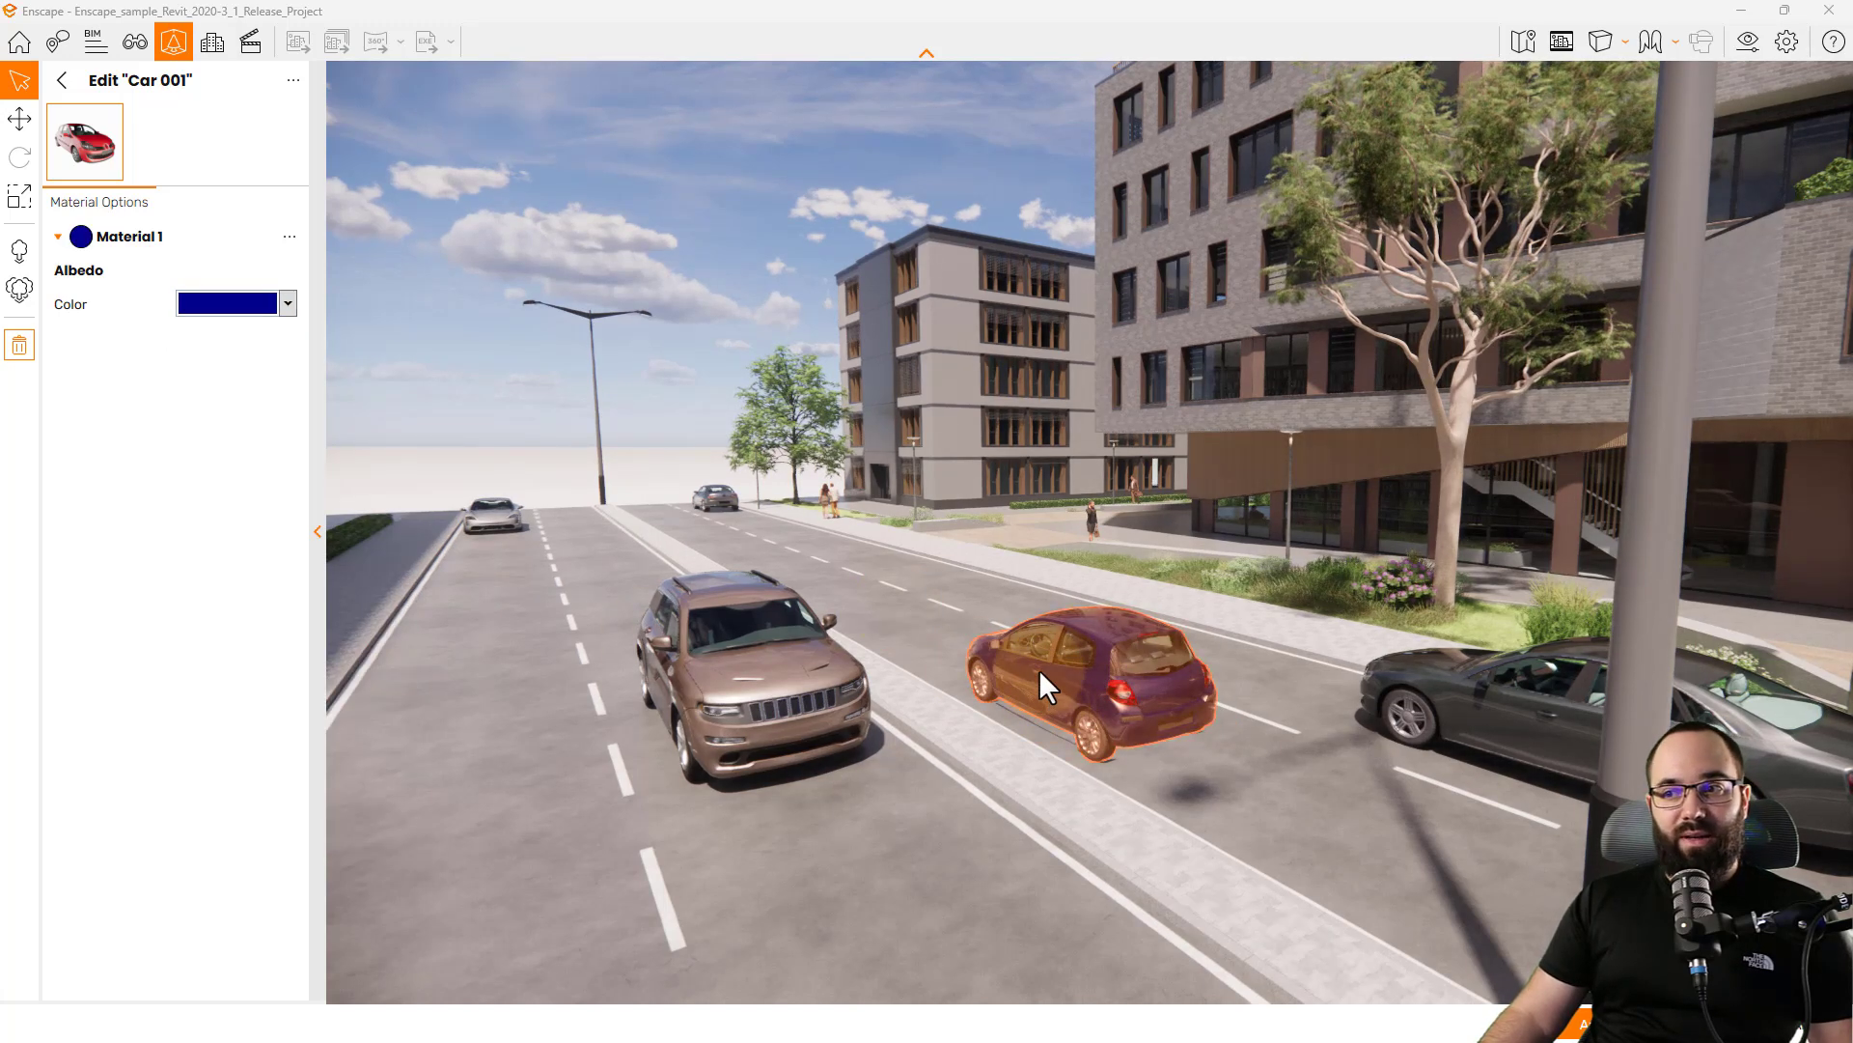
Try yellow and dark red as the albedo color of the car's Material 1
scroll(1045, 669, up, 2)
right_drag(1048, 745, 1038, 660)
scroll(1039, 661, up, 2)
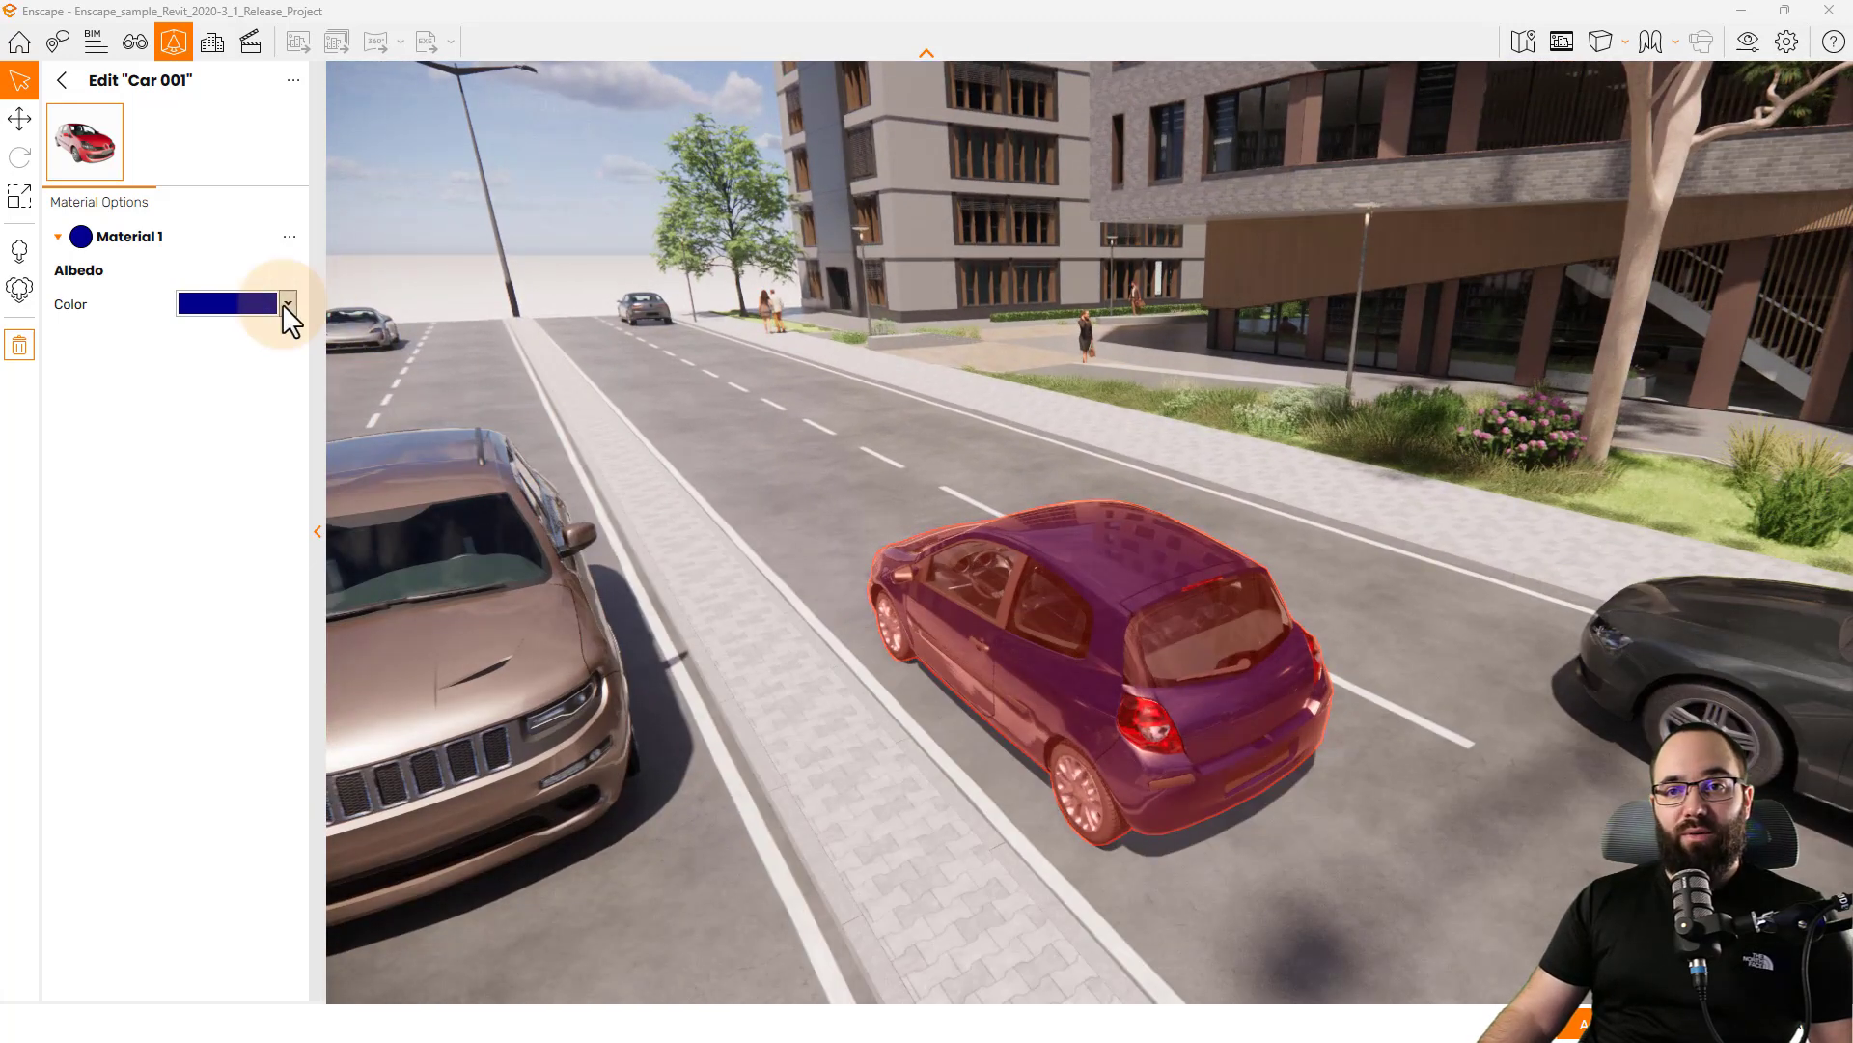
click(284, 304)
click(241, 551)
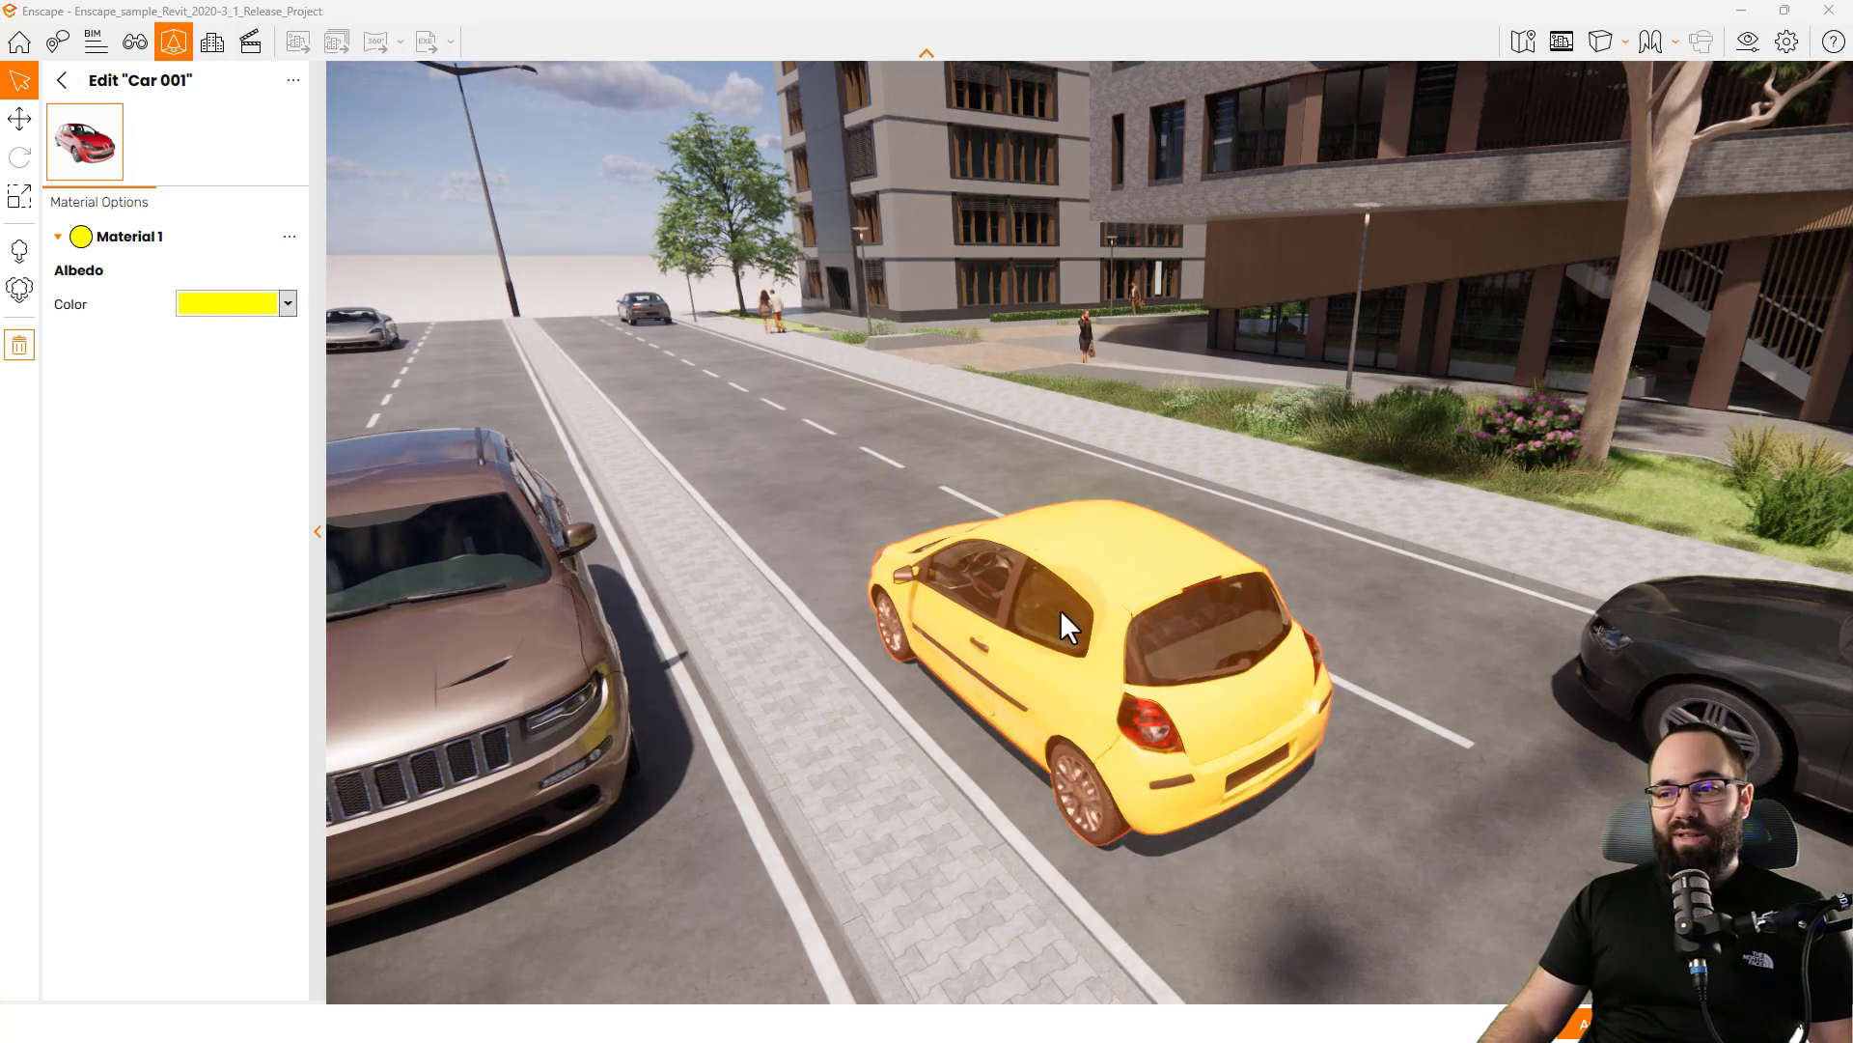
click(287, 304)
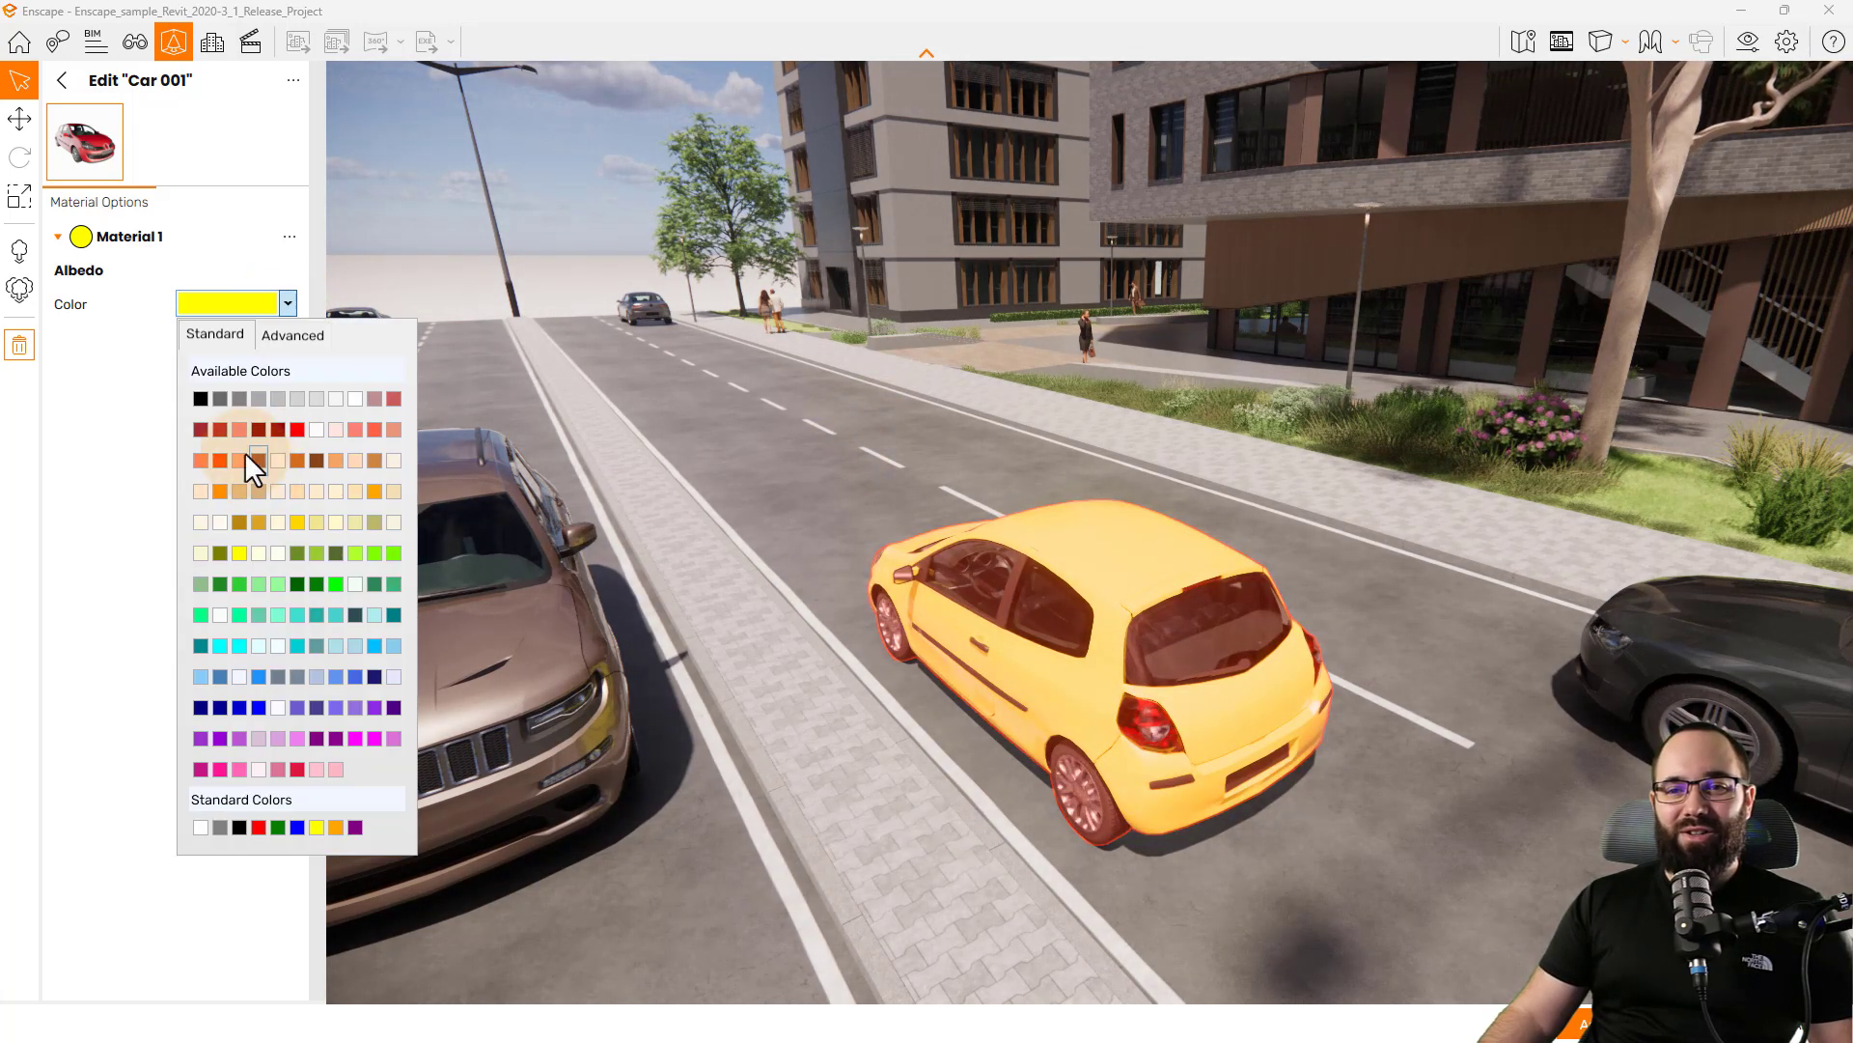
click(203, 430)
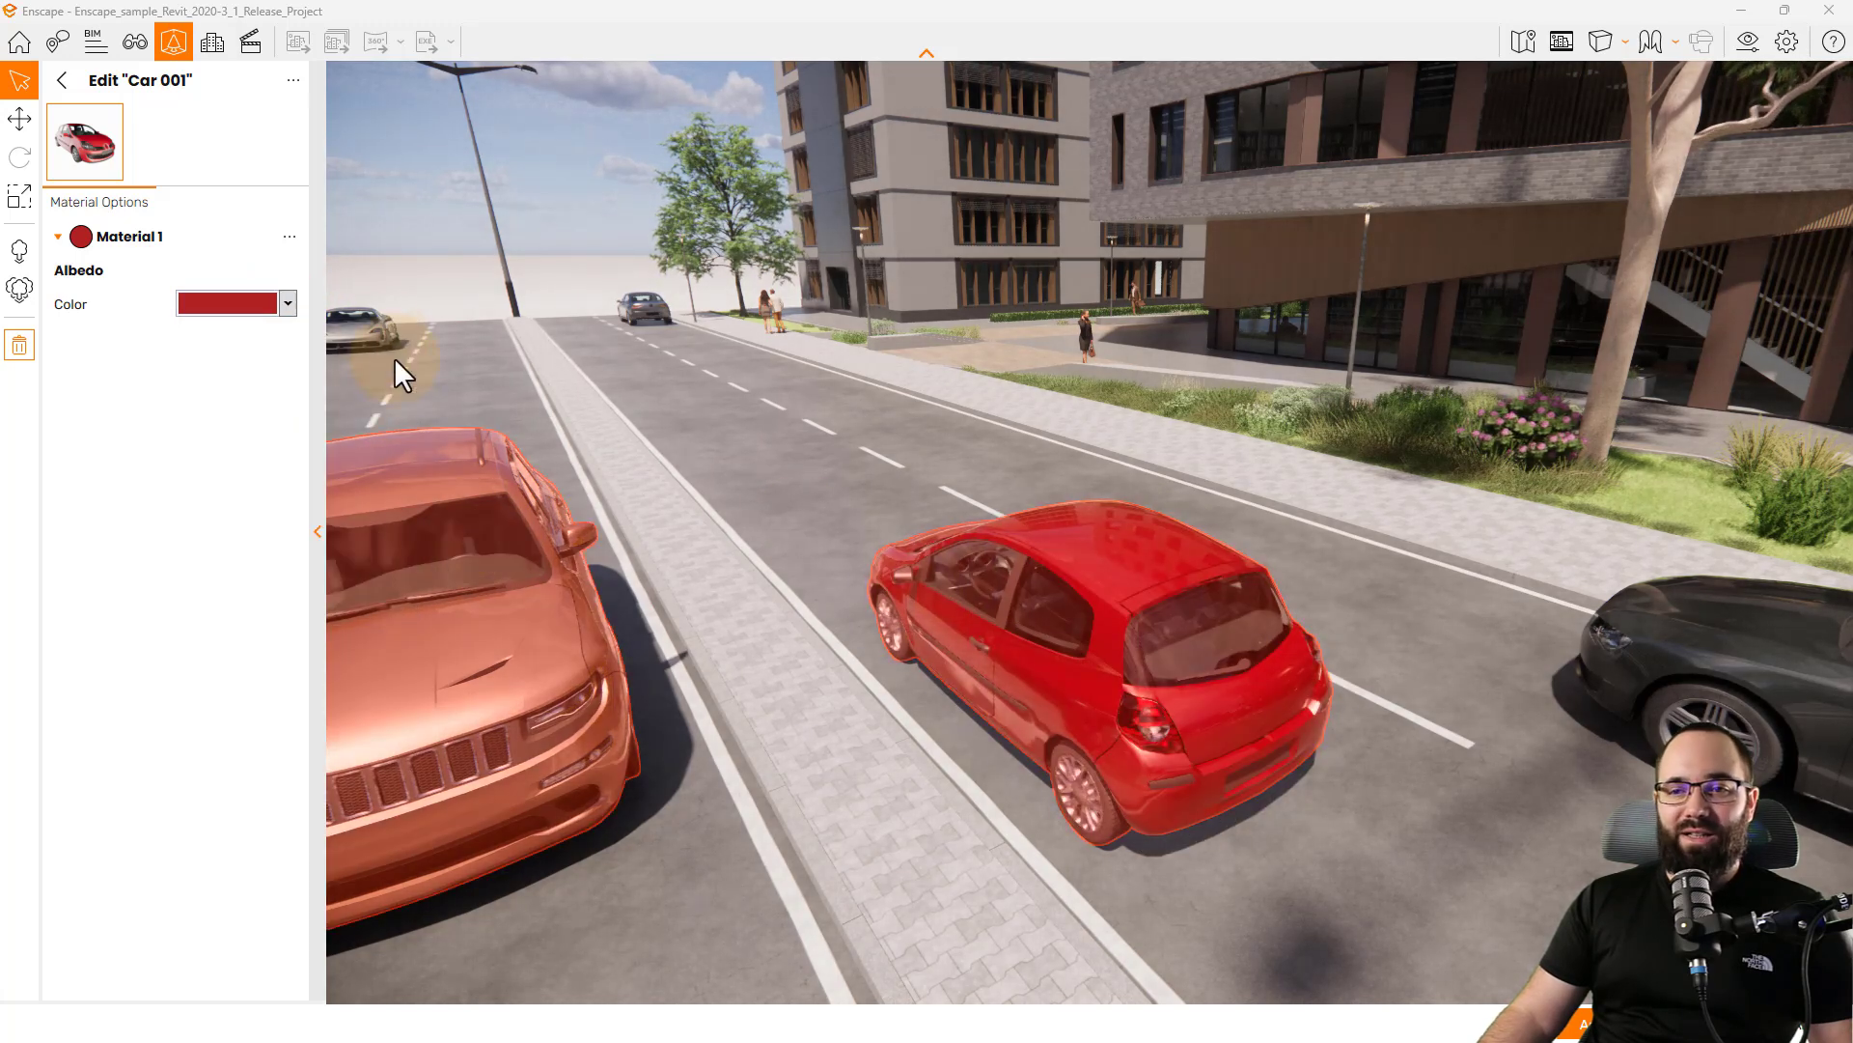
Set the albedo color of the car's Material 1 to bright green and view the car among the other vehicles
click(286, 303)
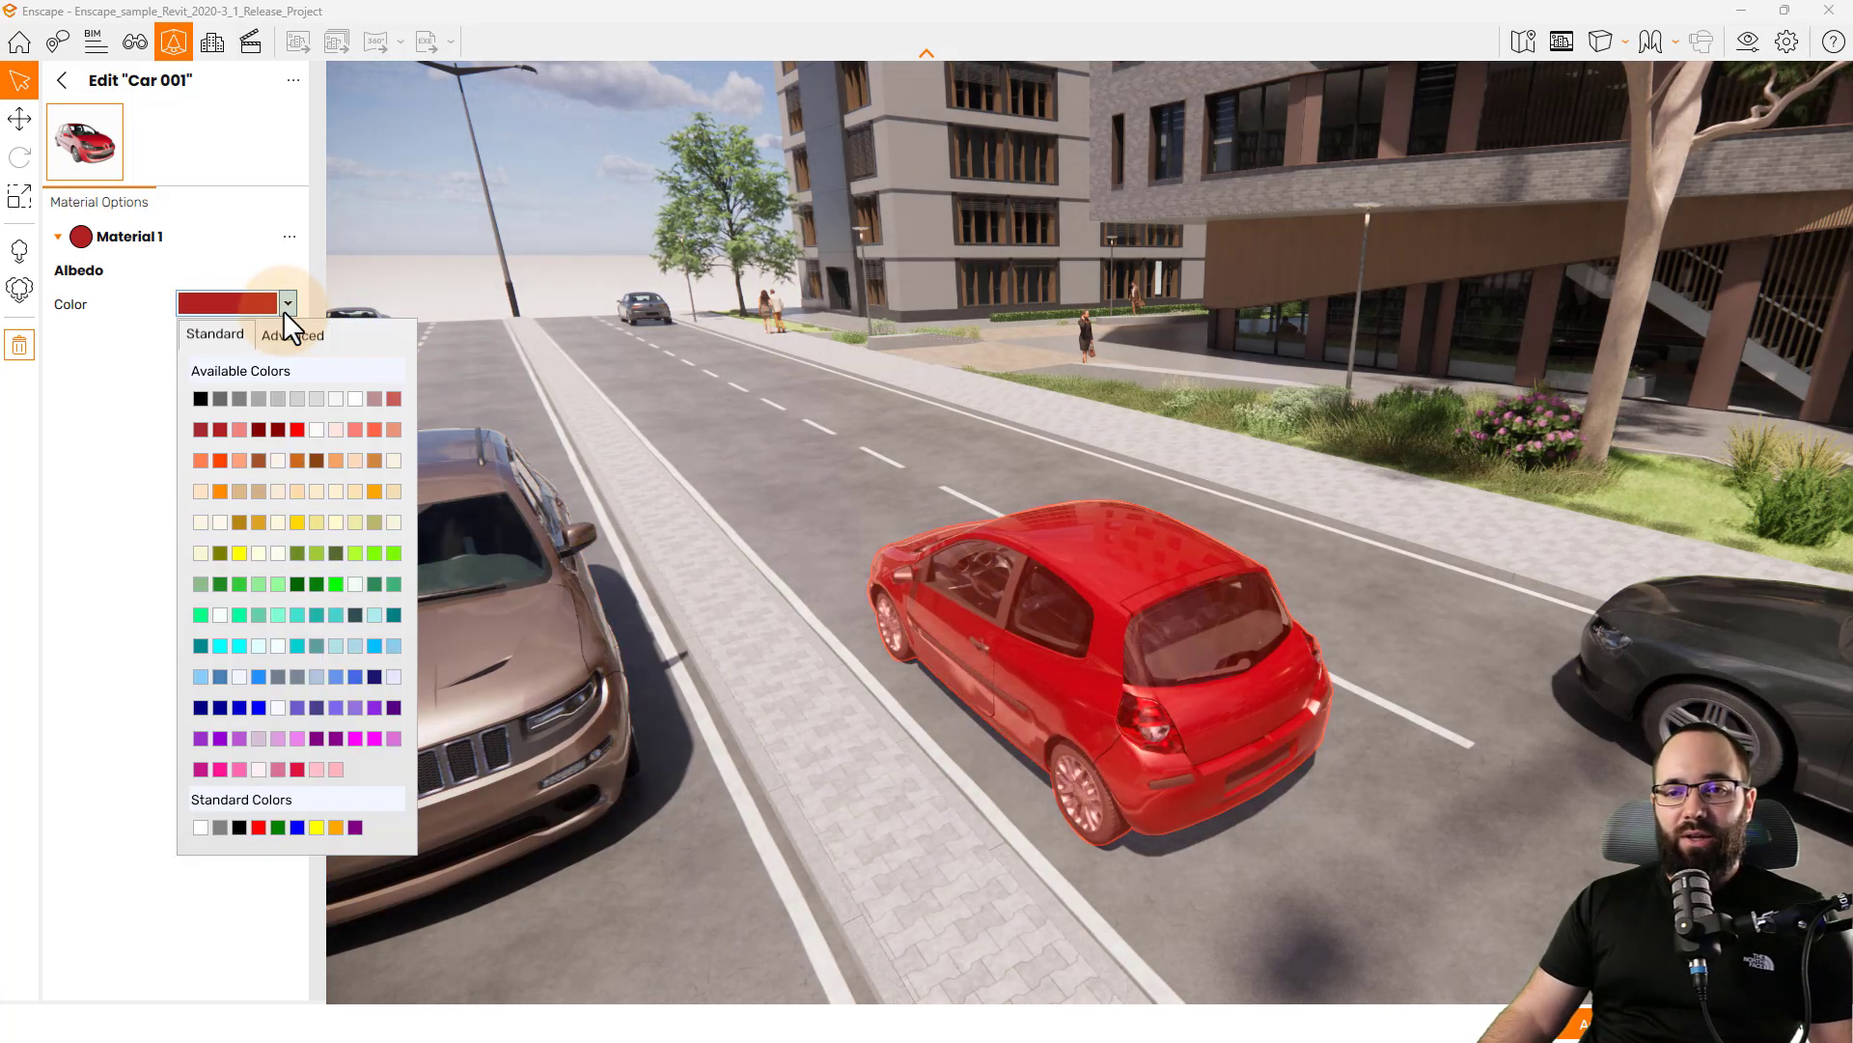
click(338, 586)
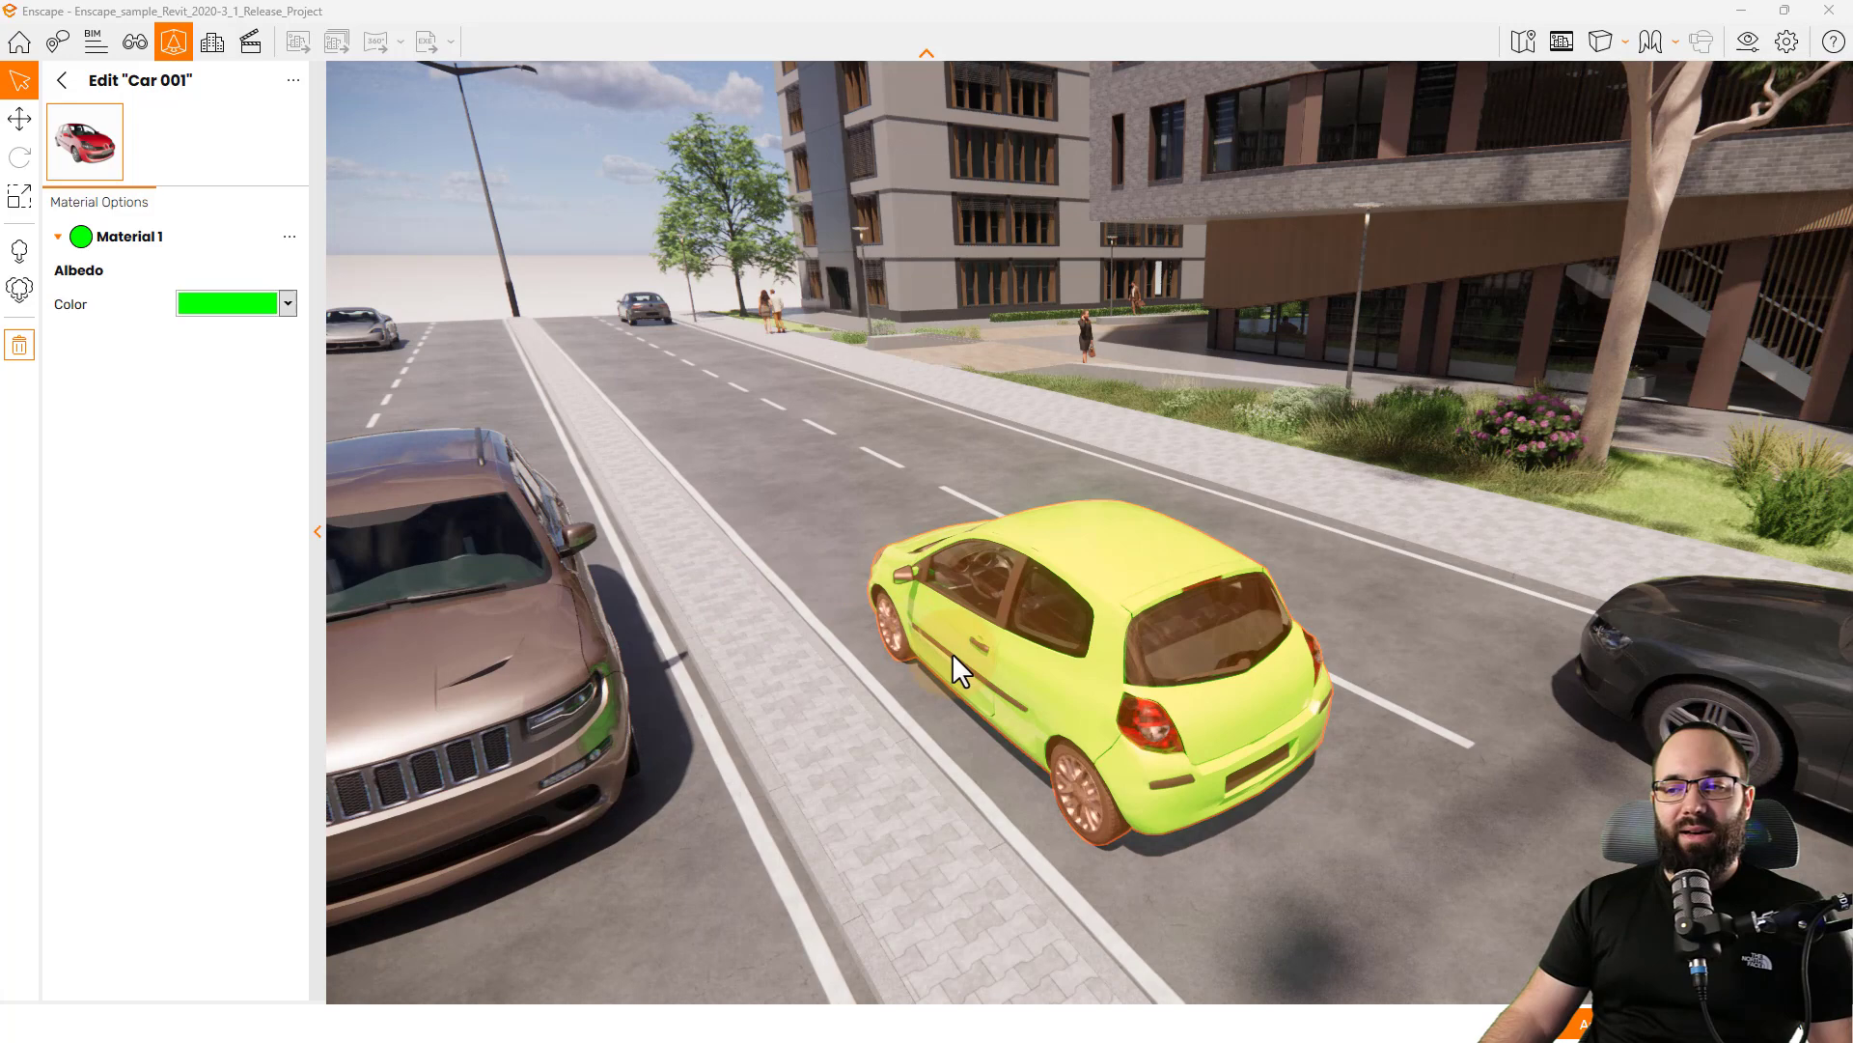
key(a)
mouse_move(951, 653)
mouse_down()
mouse_move(1049, 657)
mouse_move(984, 657)
mouse_up()
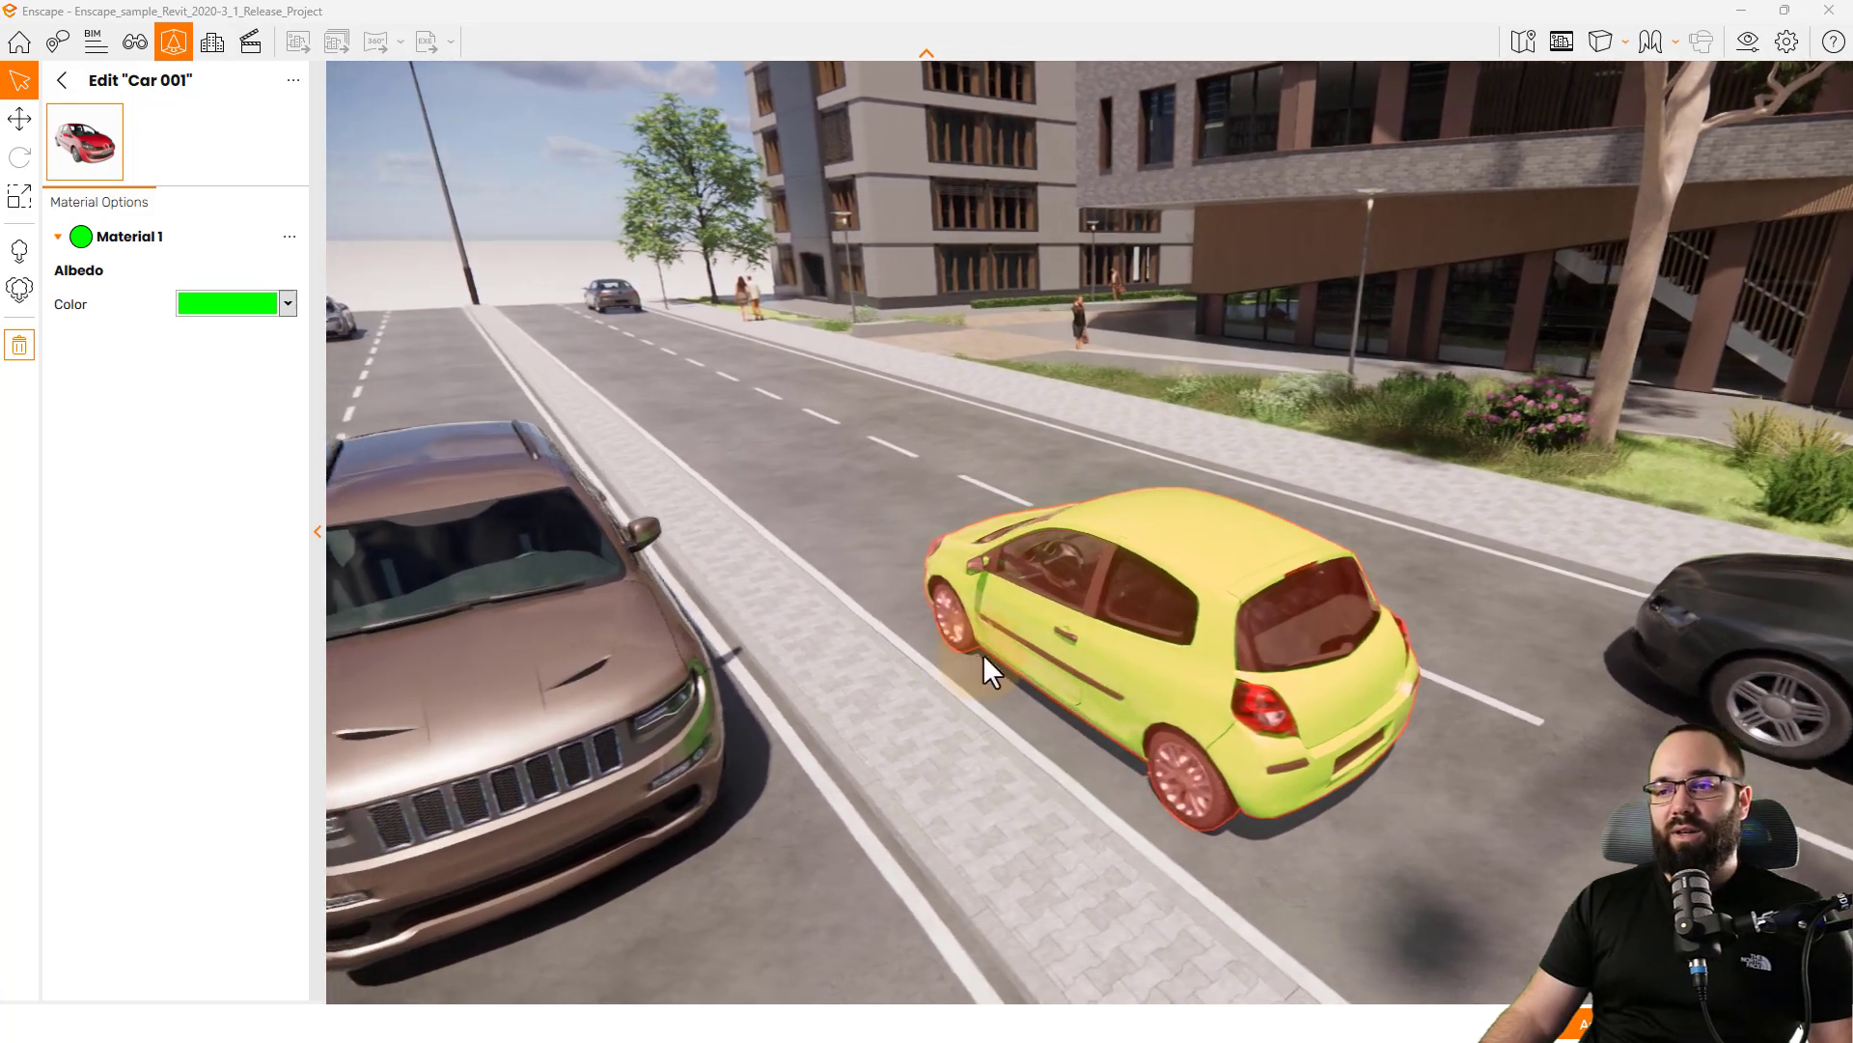
right_drag(986, 665, 984, 637)
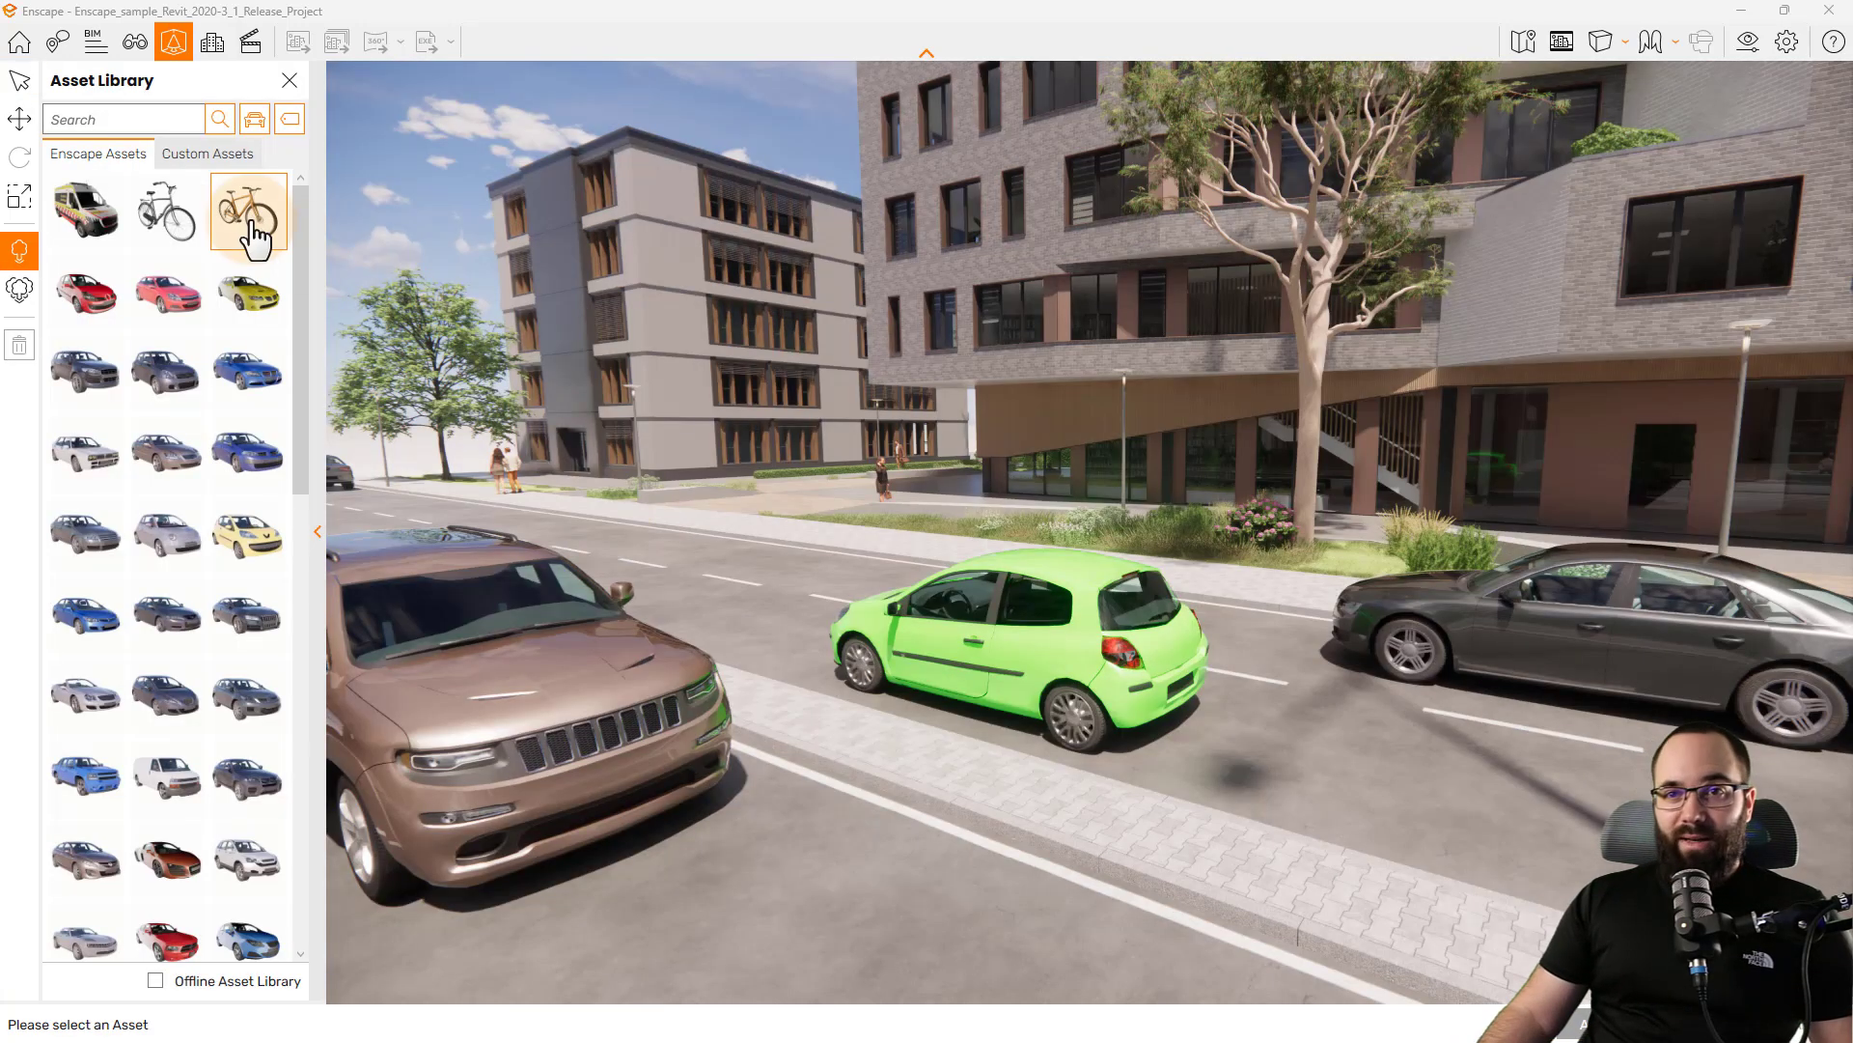
Place the Bicycle 003 variant on the paved plaza across the road, near the planter
mouse_move(249, 214)
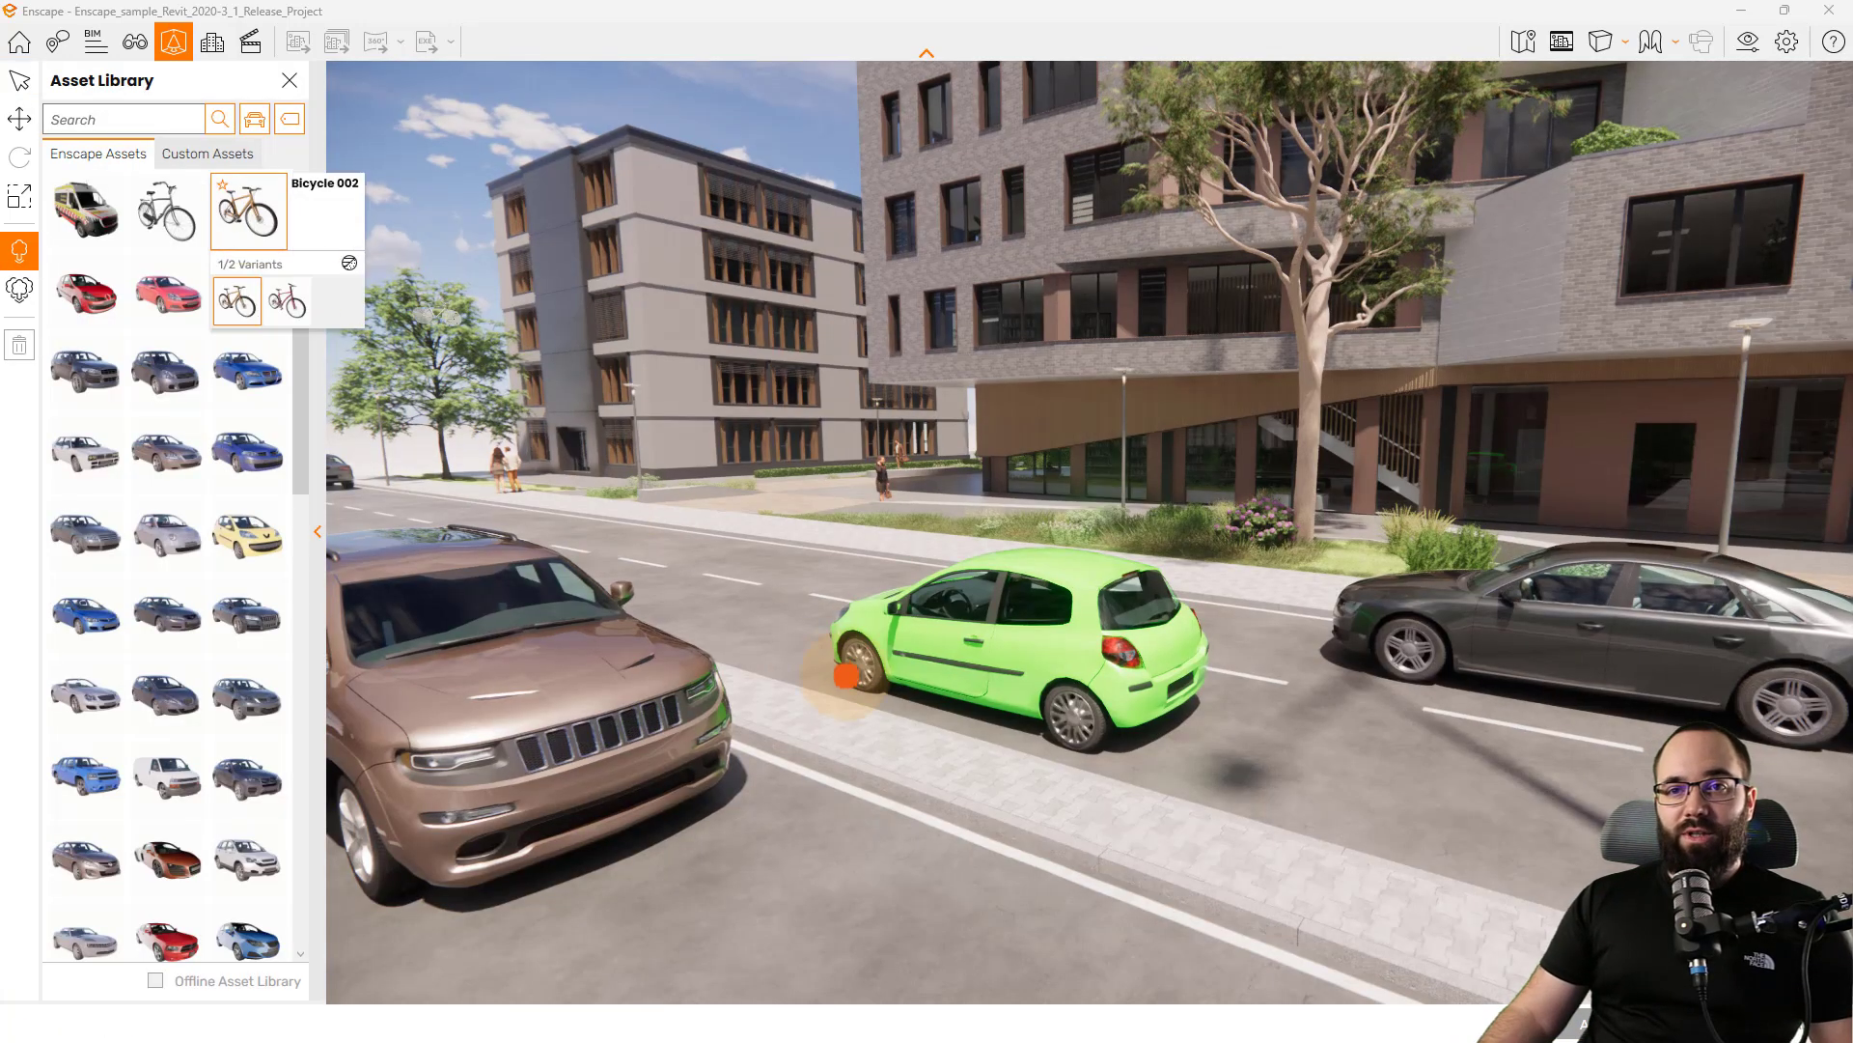
click(288, 303)
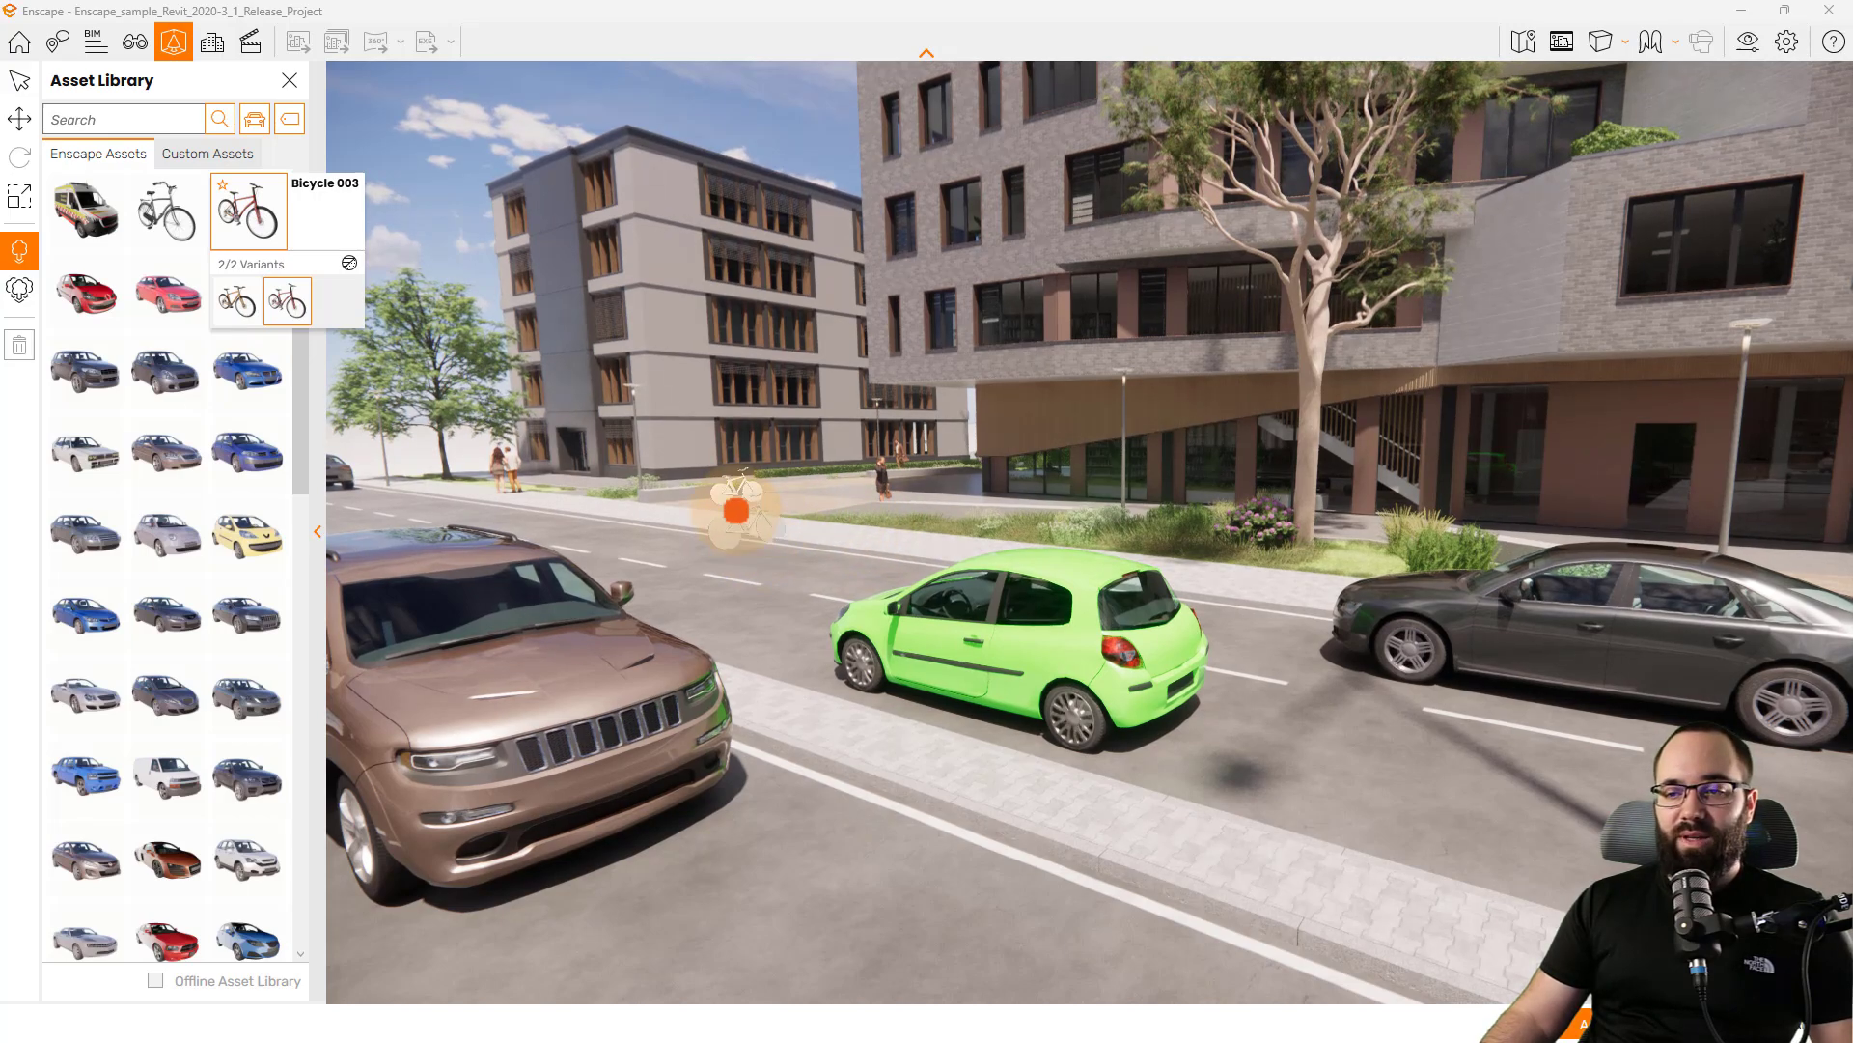
click(731, 491)
Select the bicycle placed on the paved plaza and set the albedo color of its Material 1 to bright blue
scroll(732, 490, up, 1)
key(w)
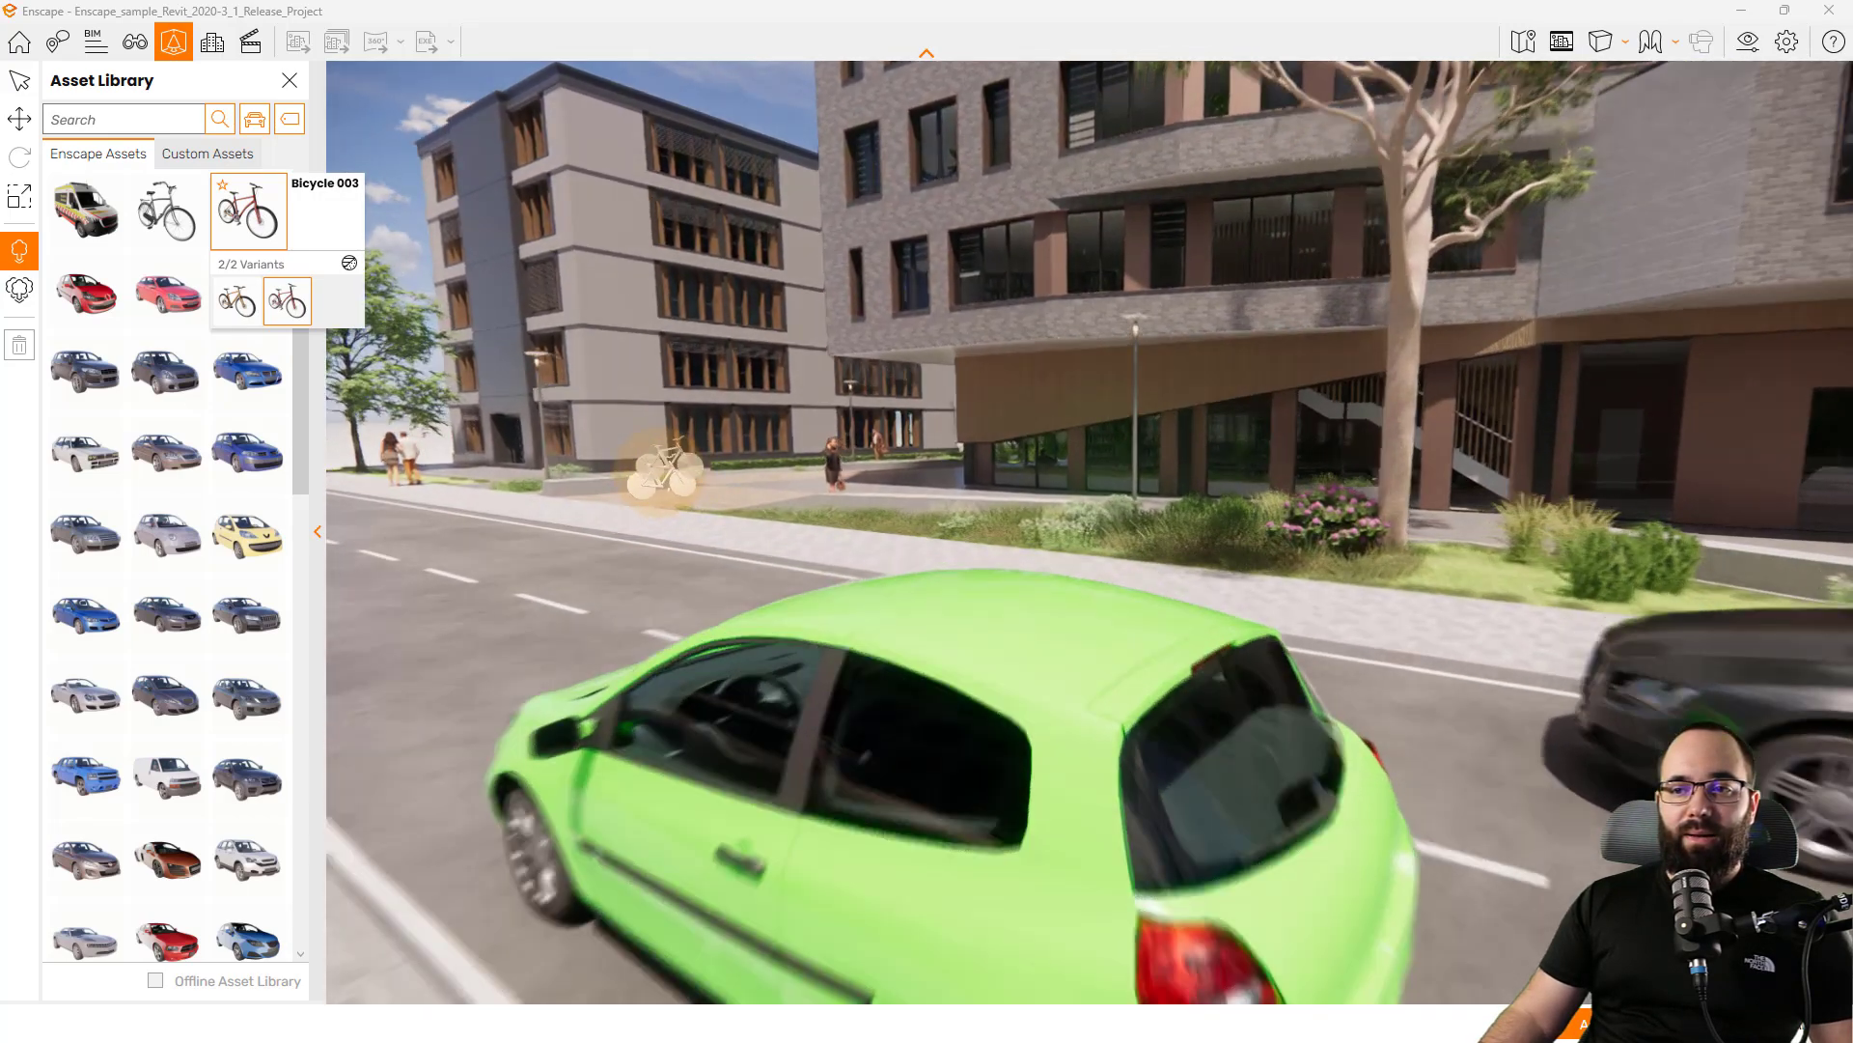
right_drag(726, 489, 677, 474)
key(w)
key(w)
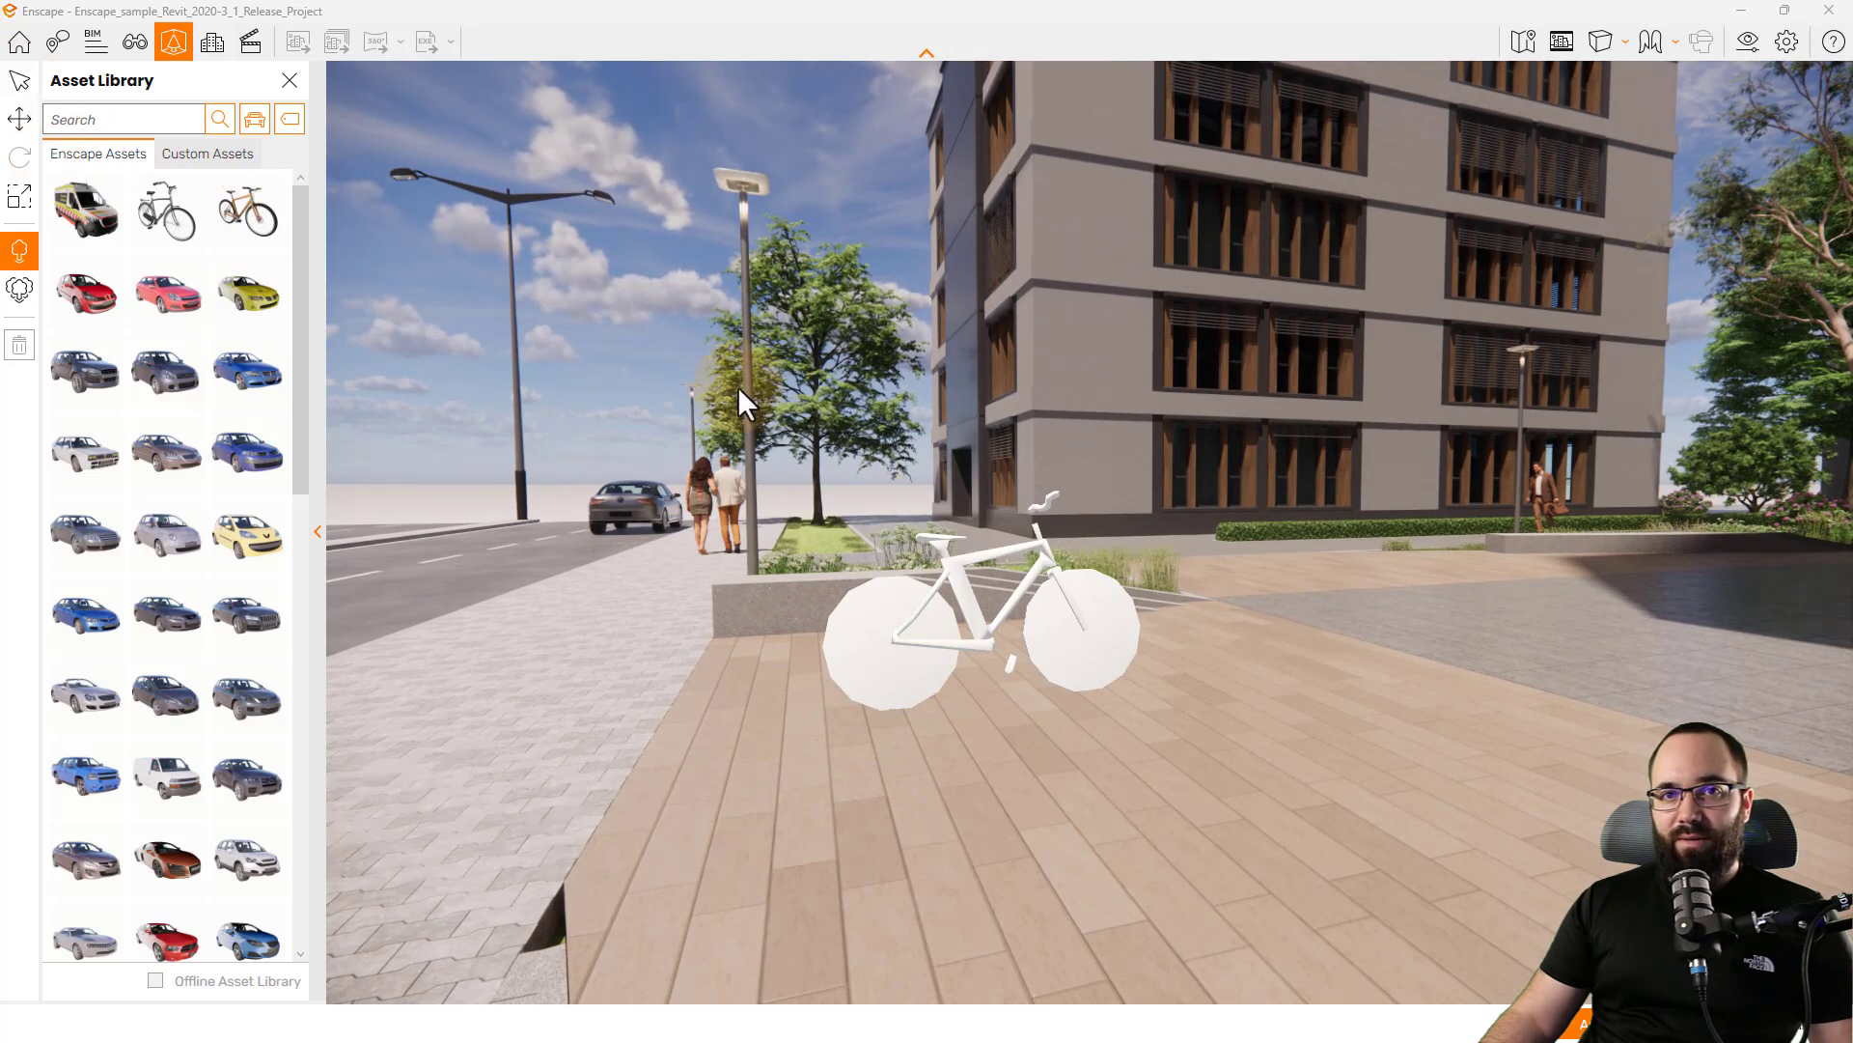
click(19, 80)
click(977, 639)
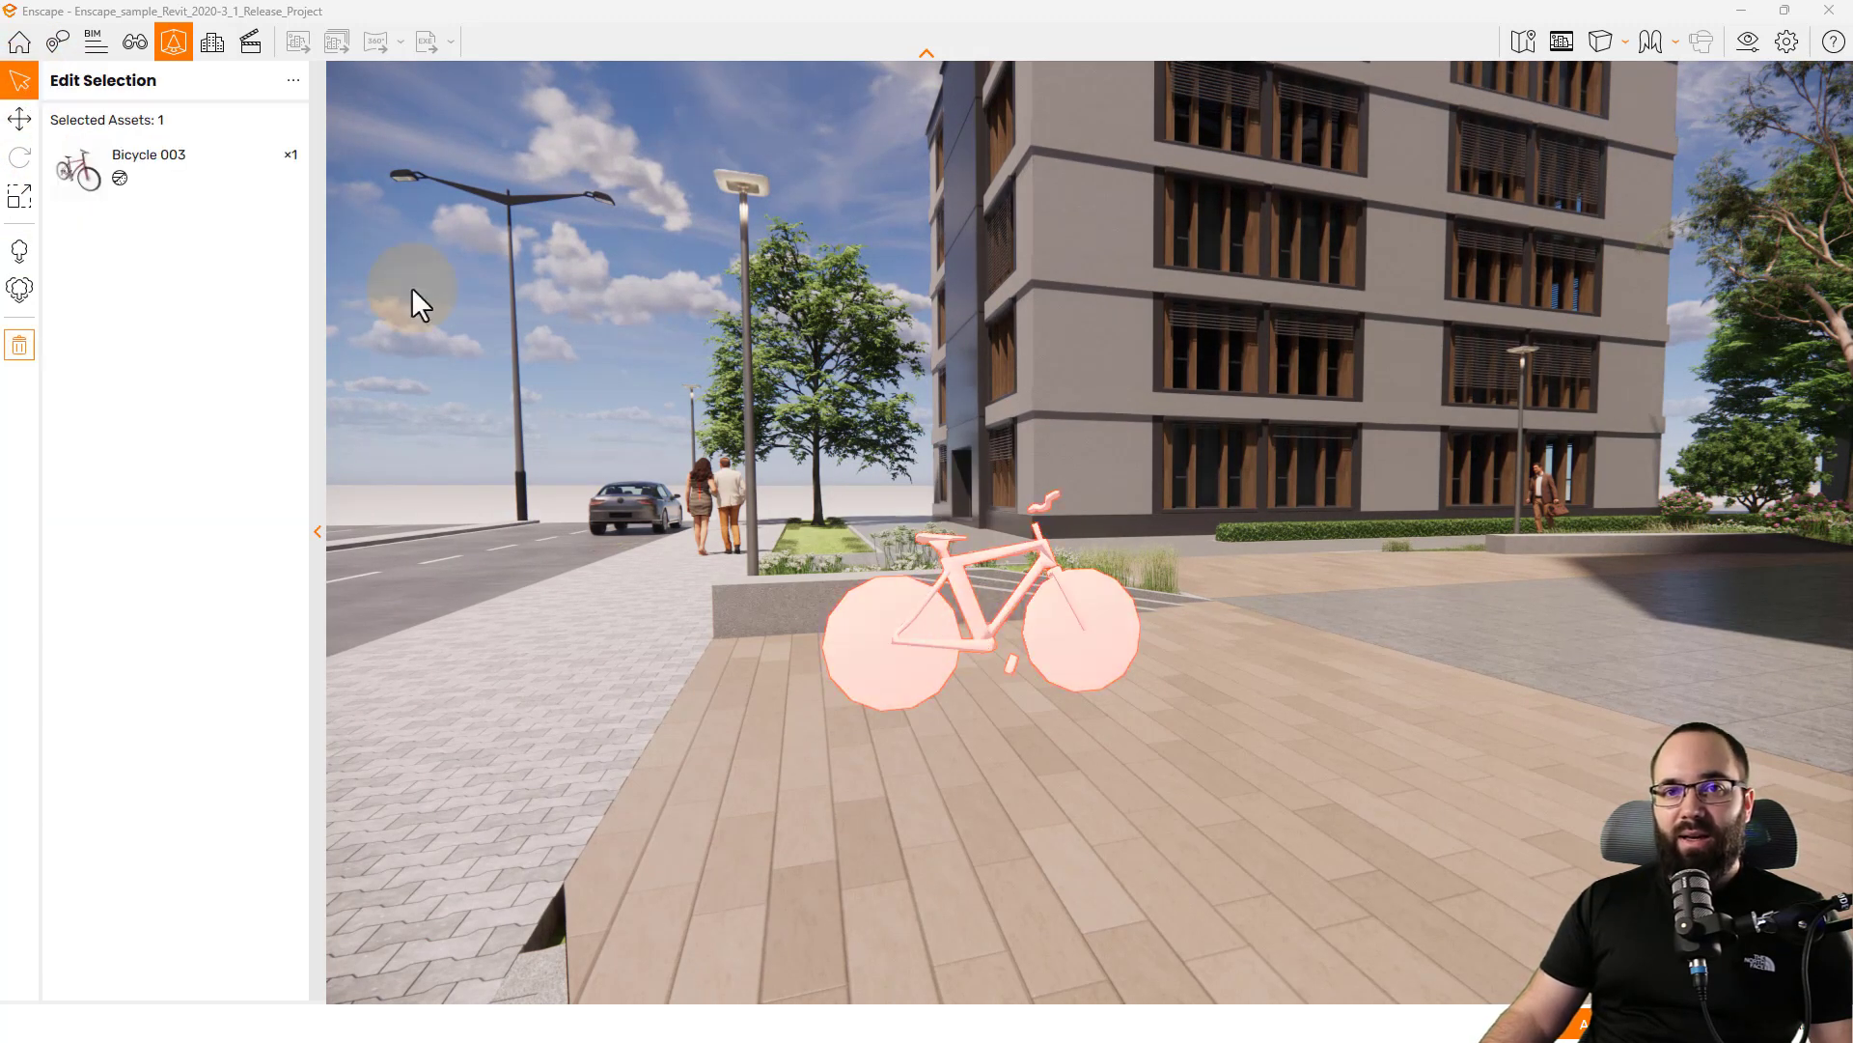
click(95, 166)
click(287, 303)
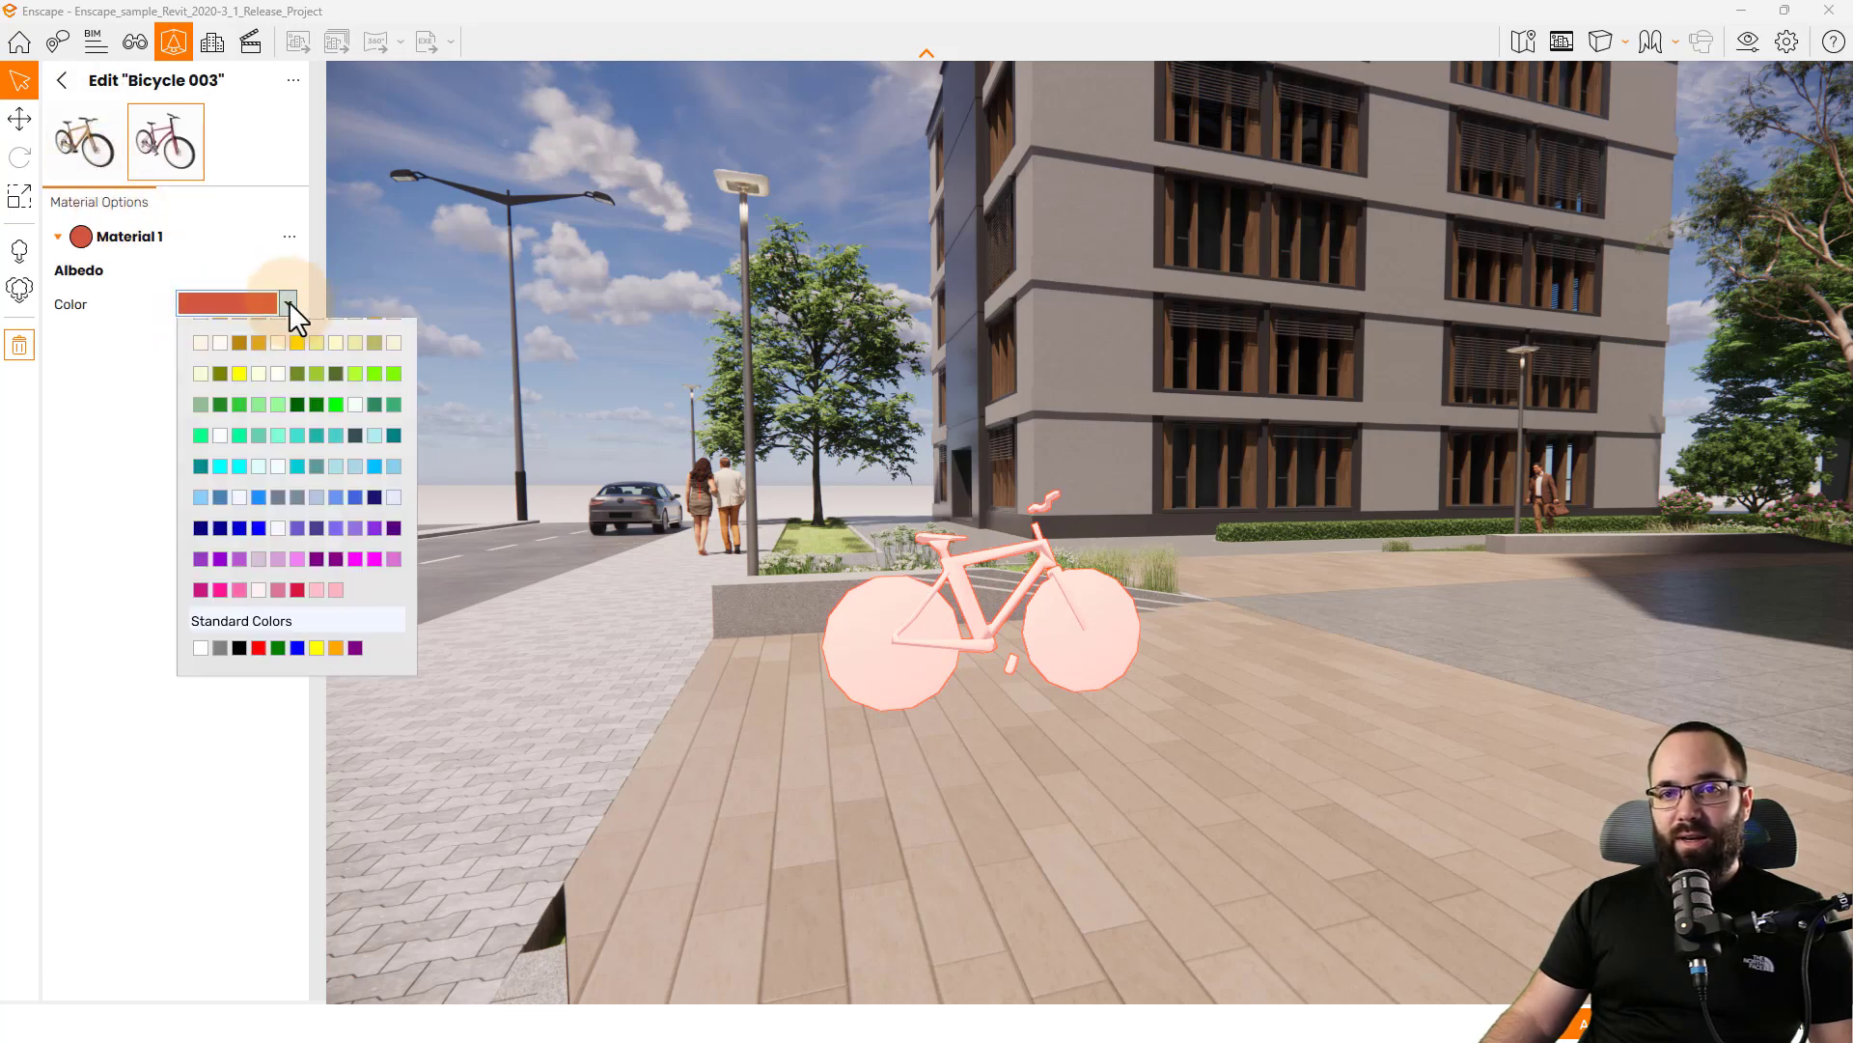
click(259, 676)
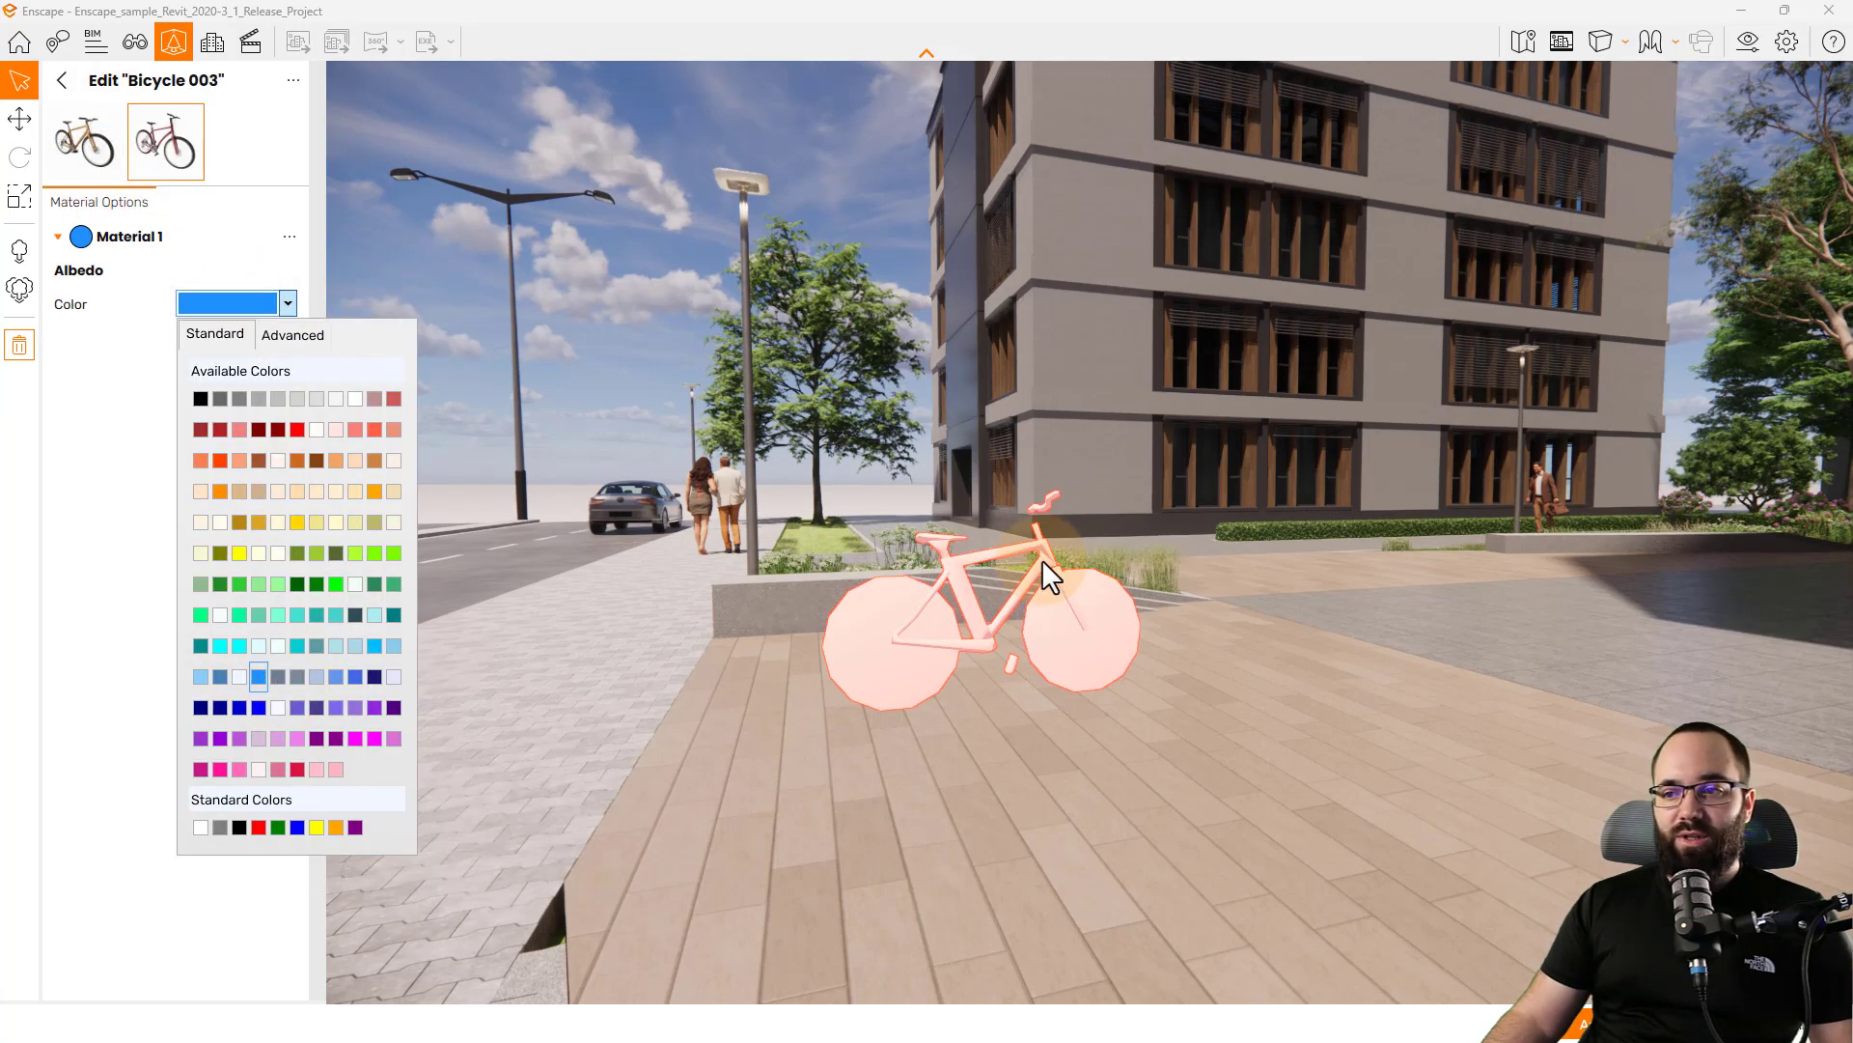
Set the albedo color of the bicycle's Material 1 to magenta and deselect the bicycle
click(286, 303)
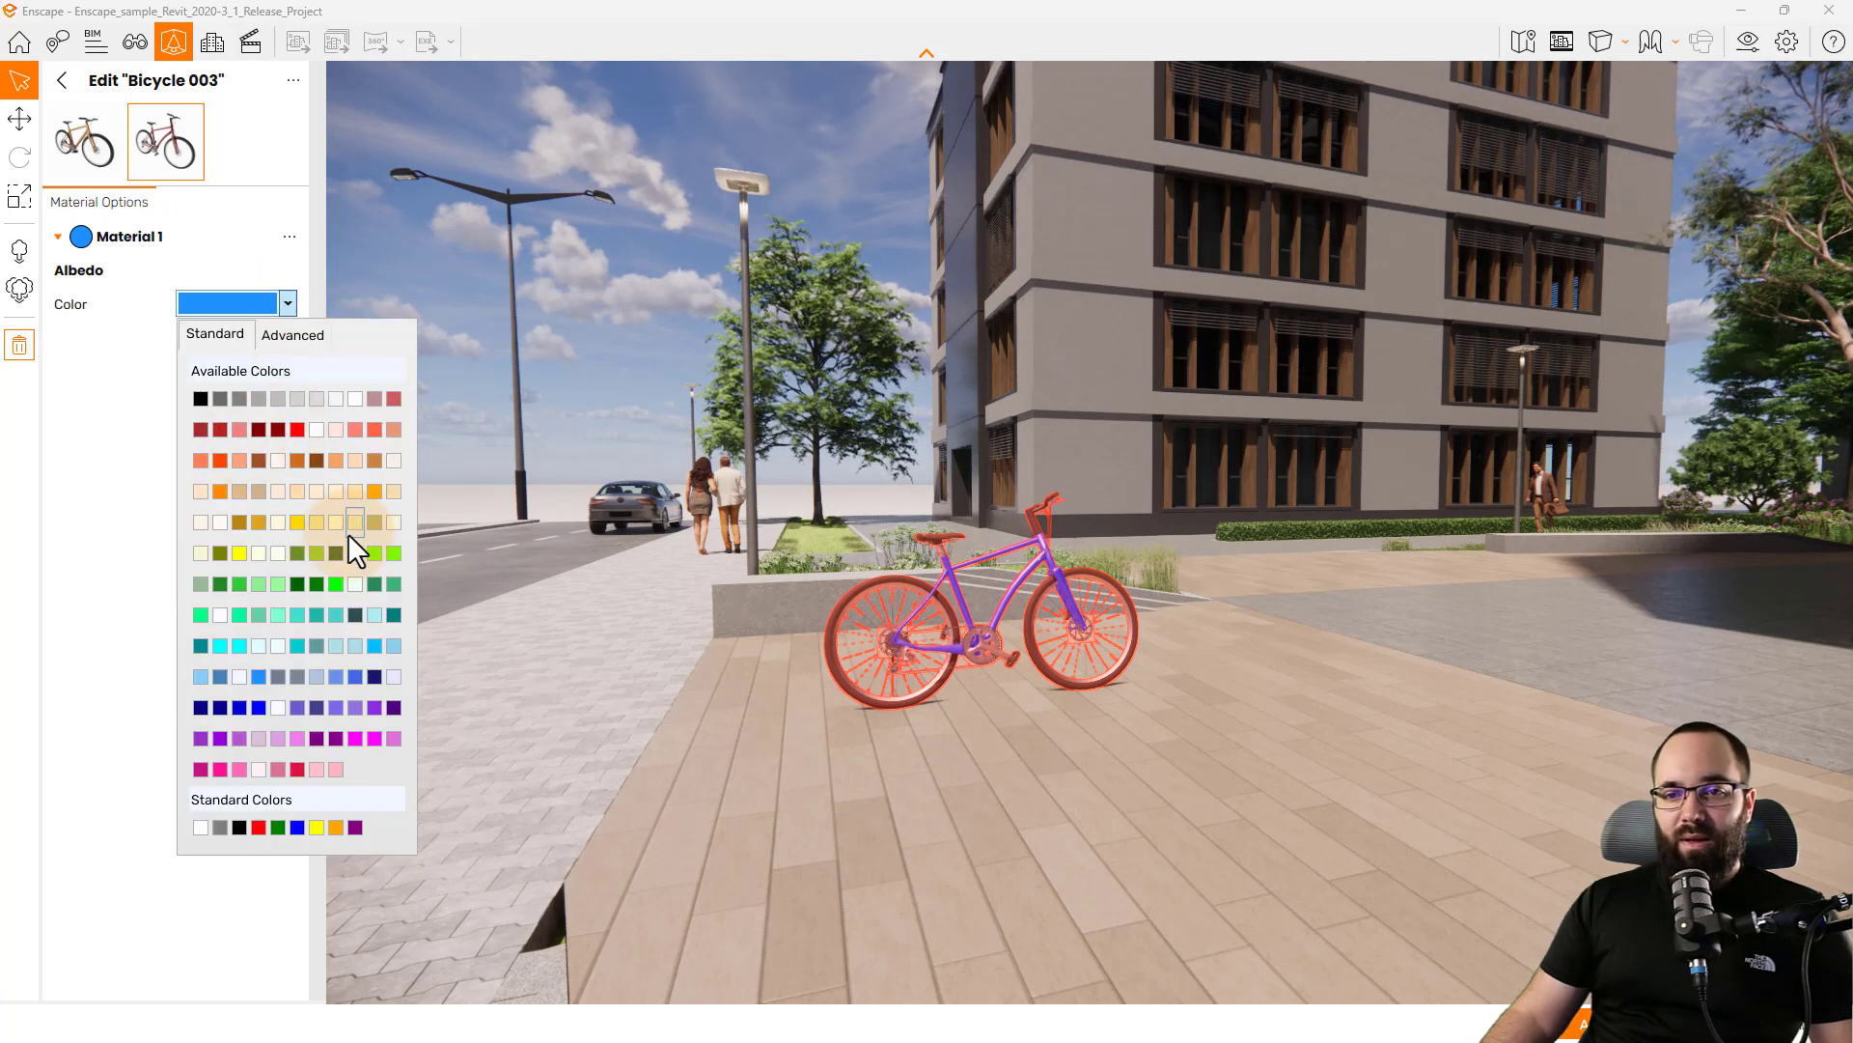
click(356, 739)
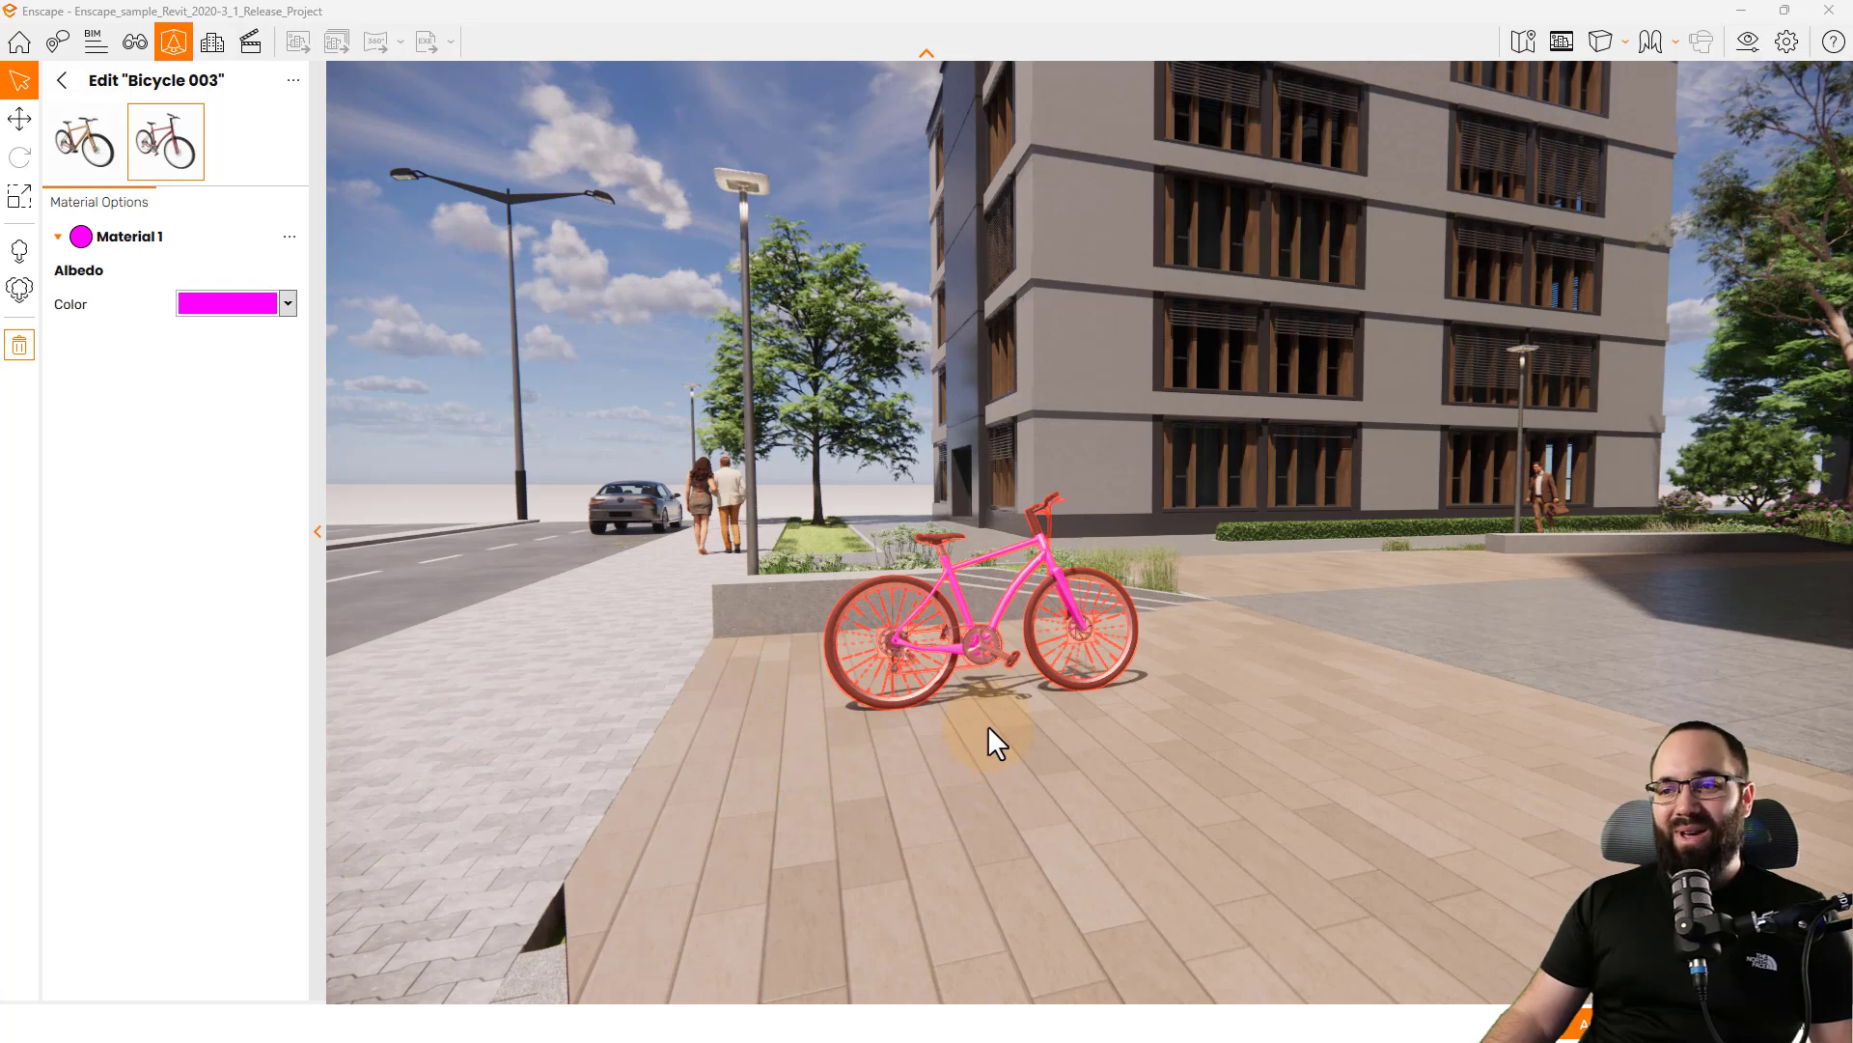
click(1040, 673)
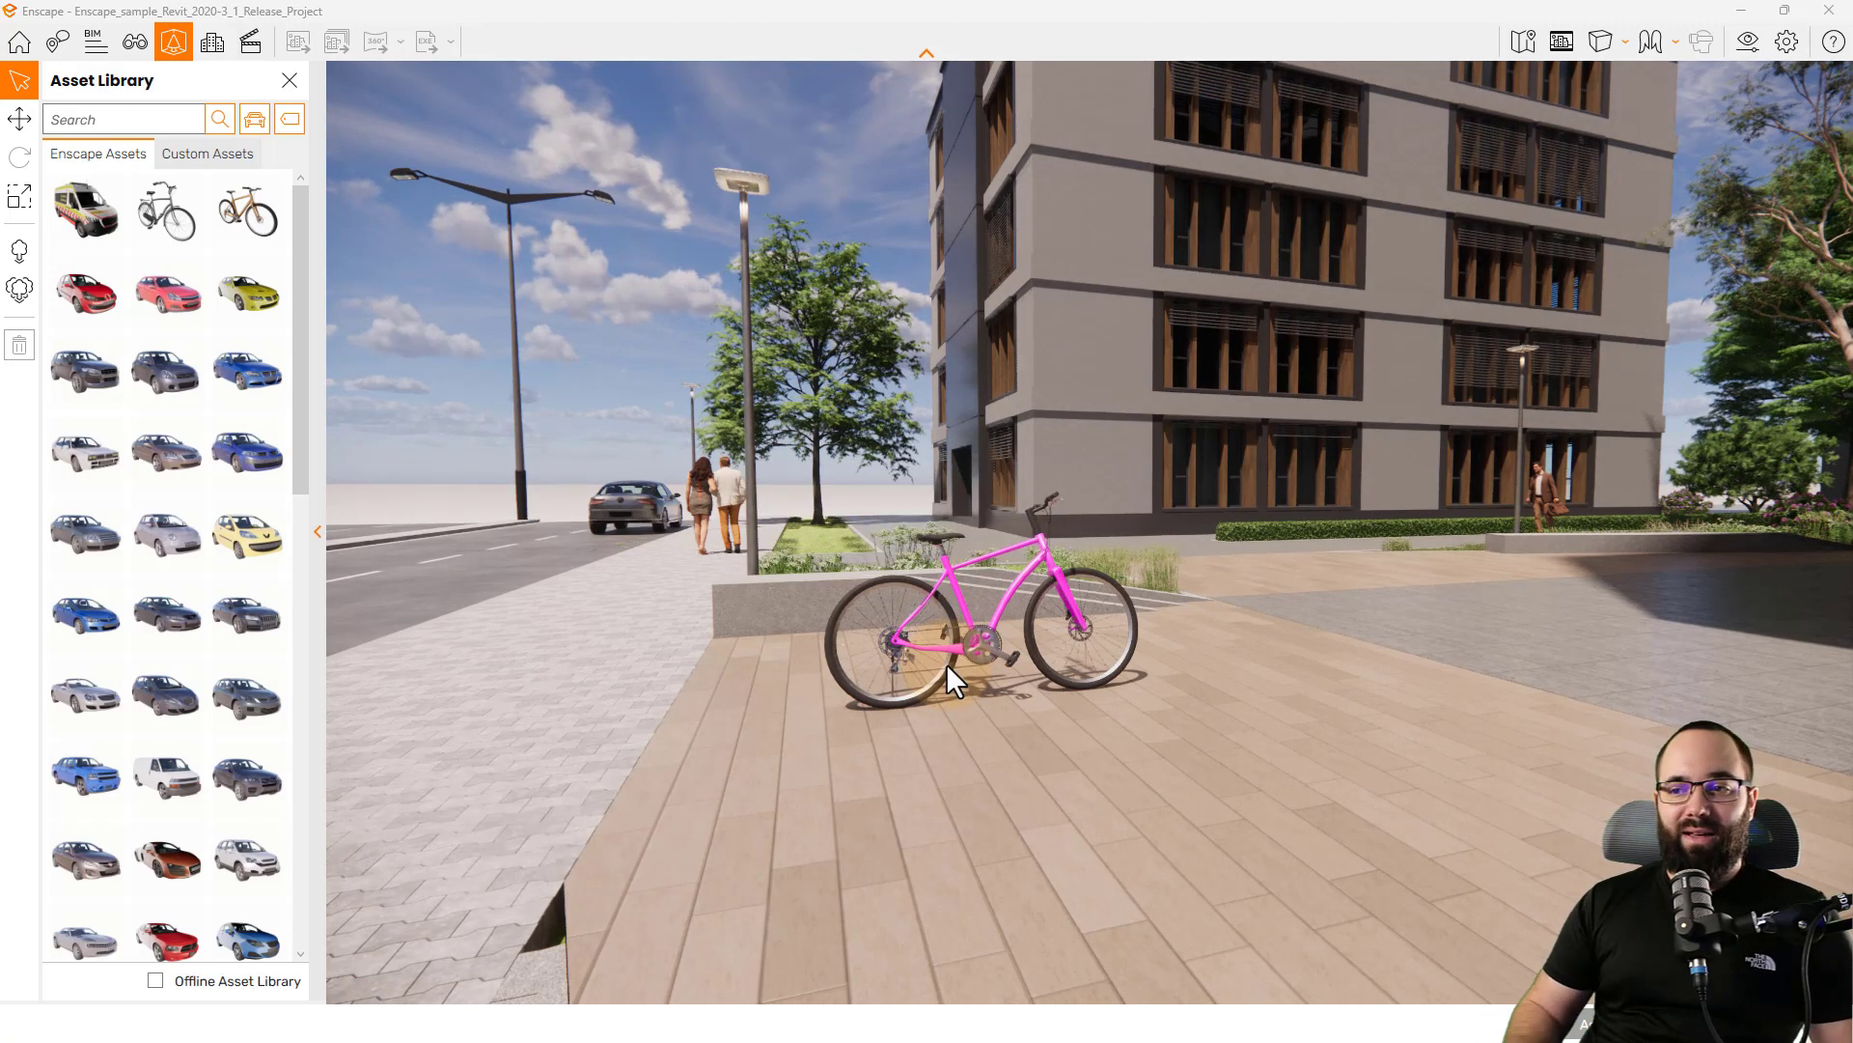
click(973, 731)
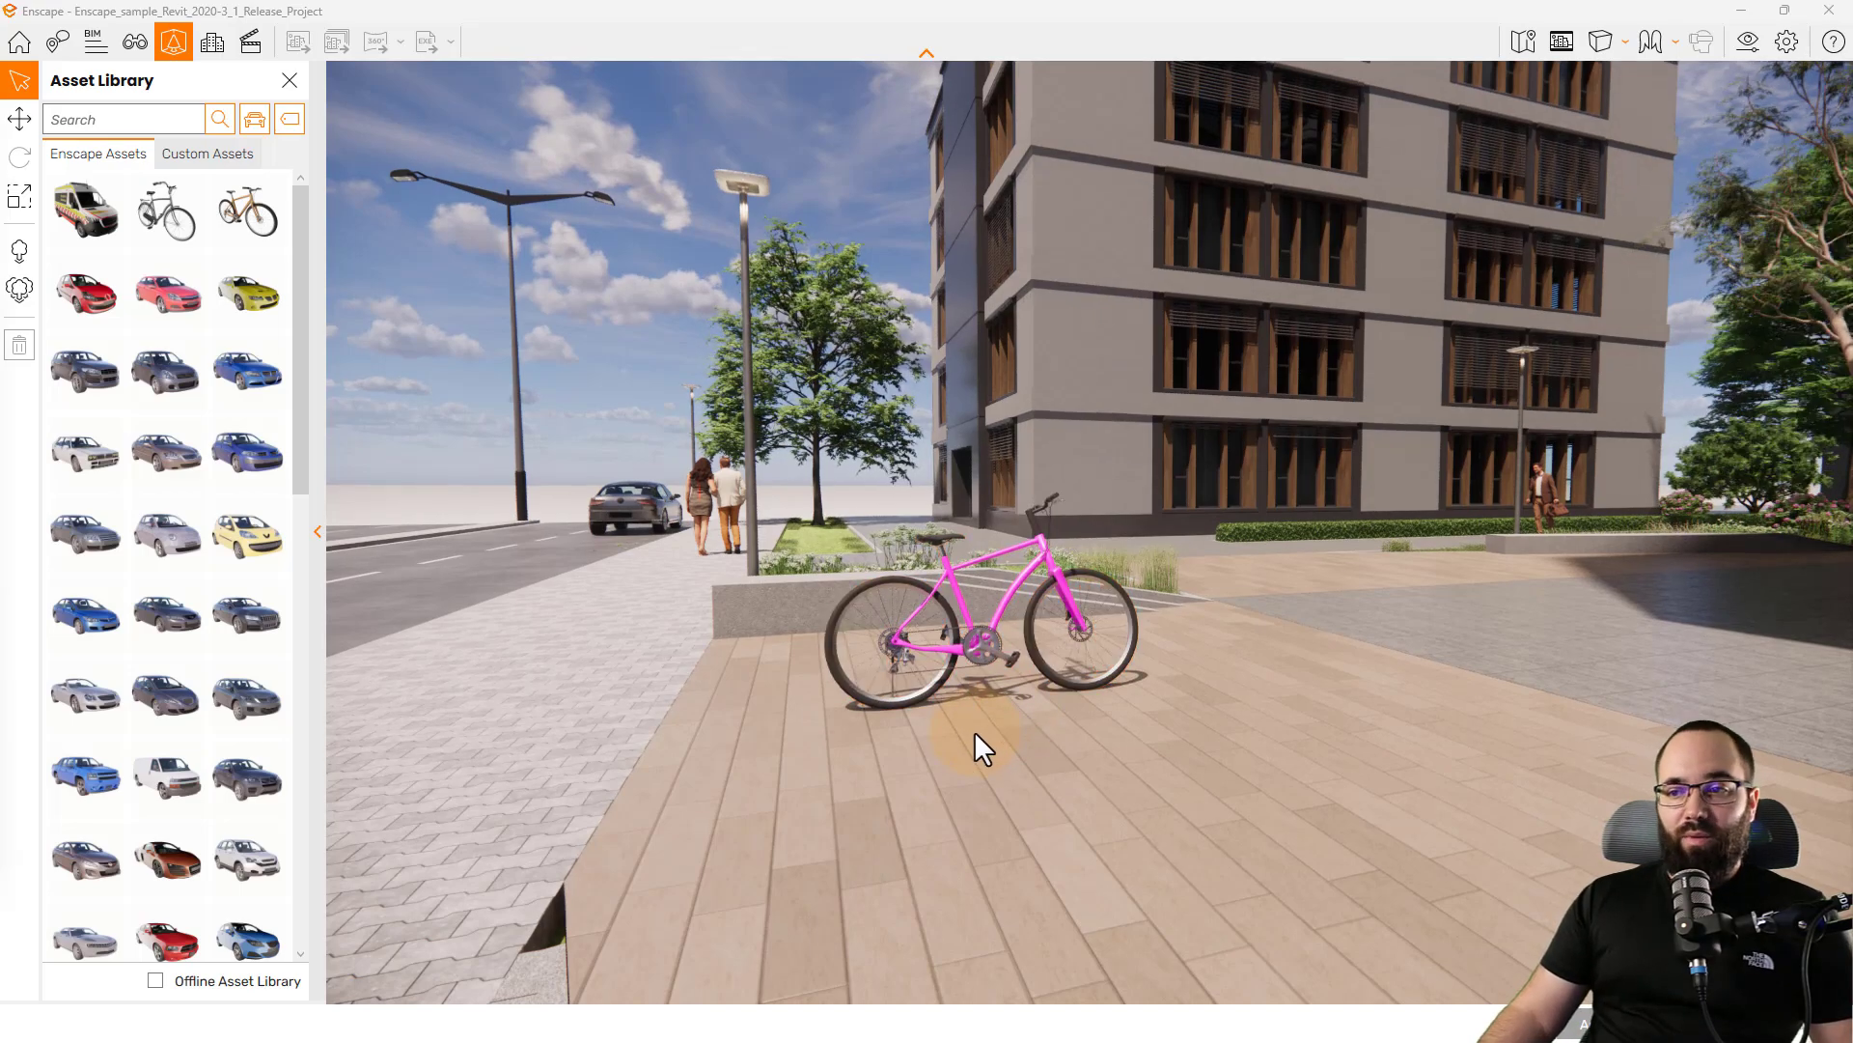
Close the asset library and move into the lobby lounge, facing the reception desk and its green wall
key(w)
drag(975, 732, 981, 652)
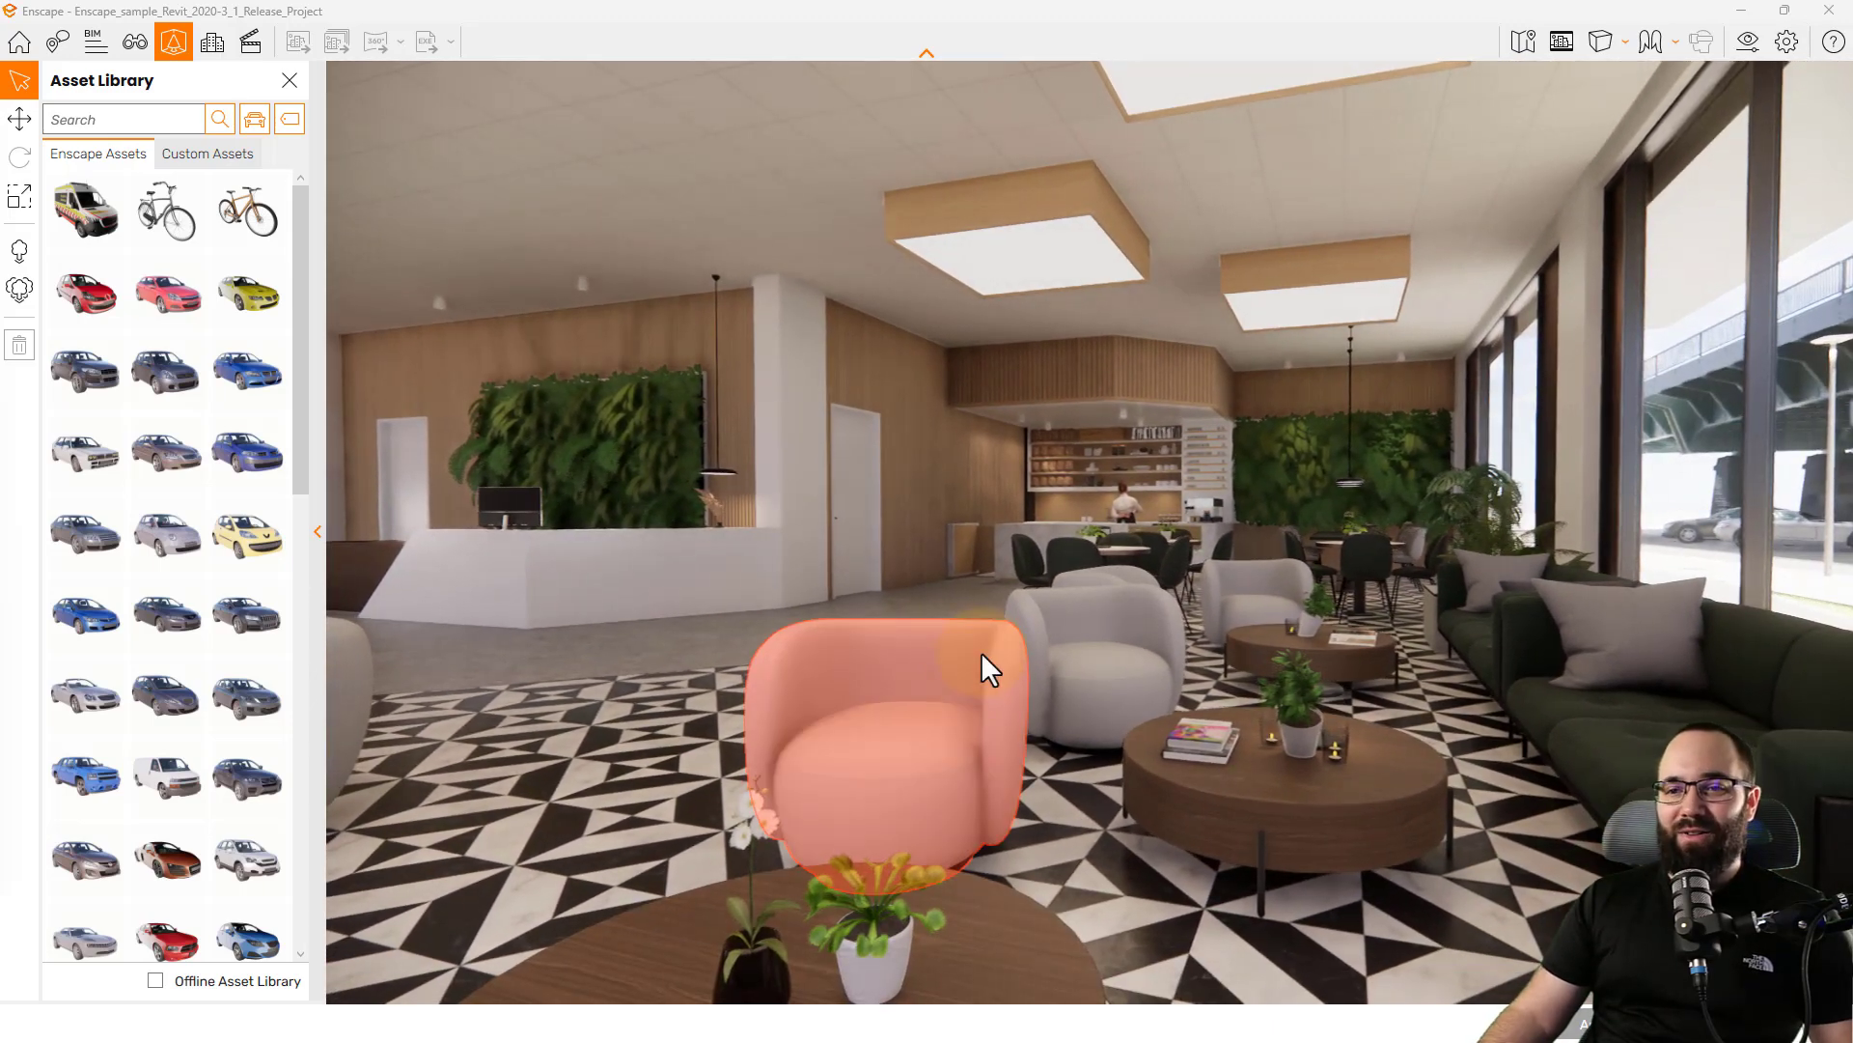
click(289, 80)
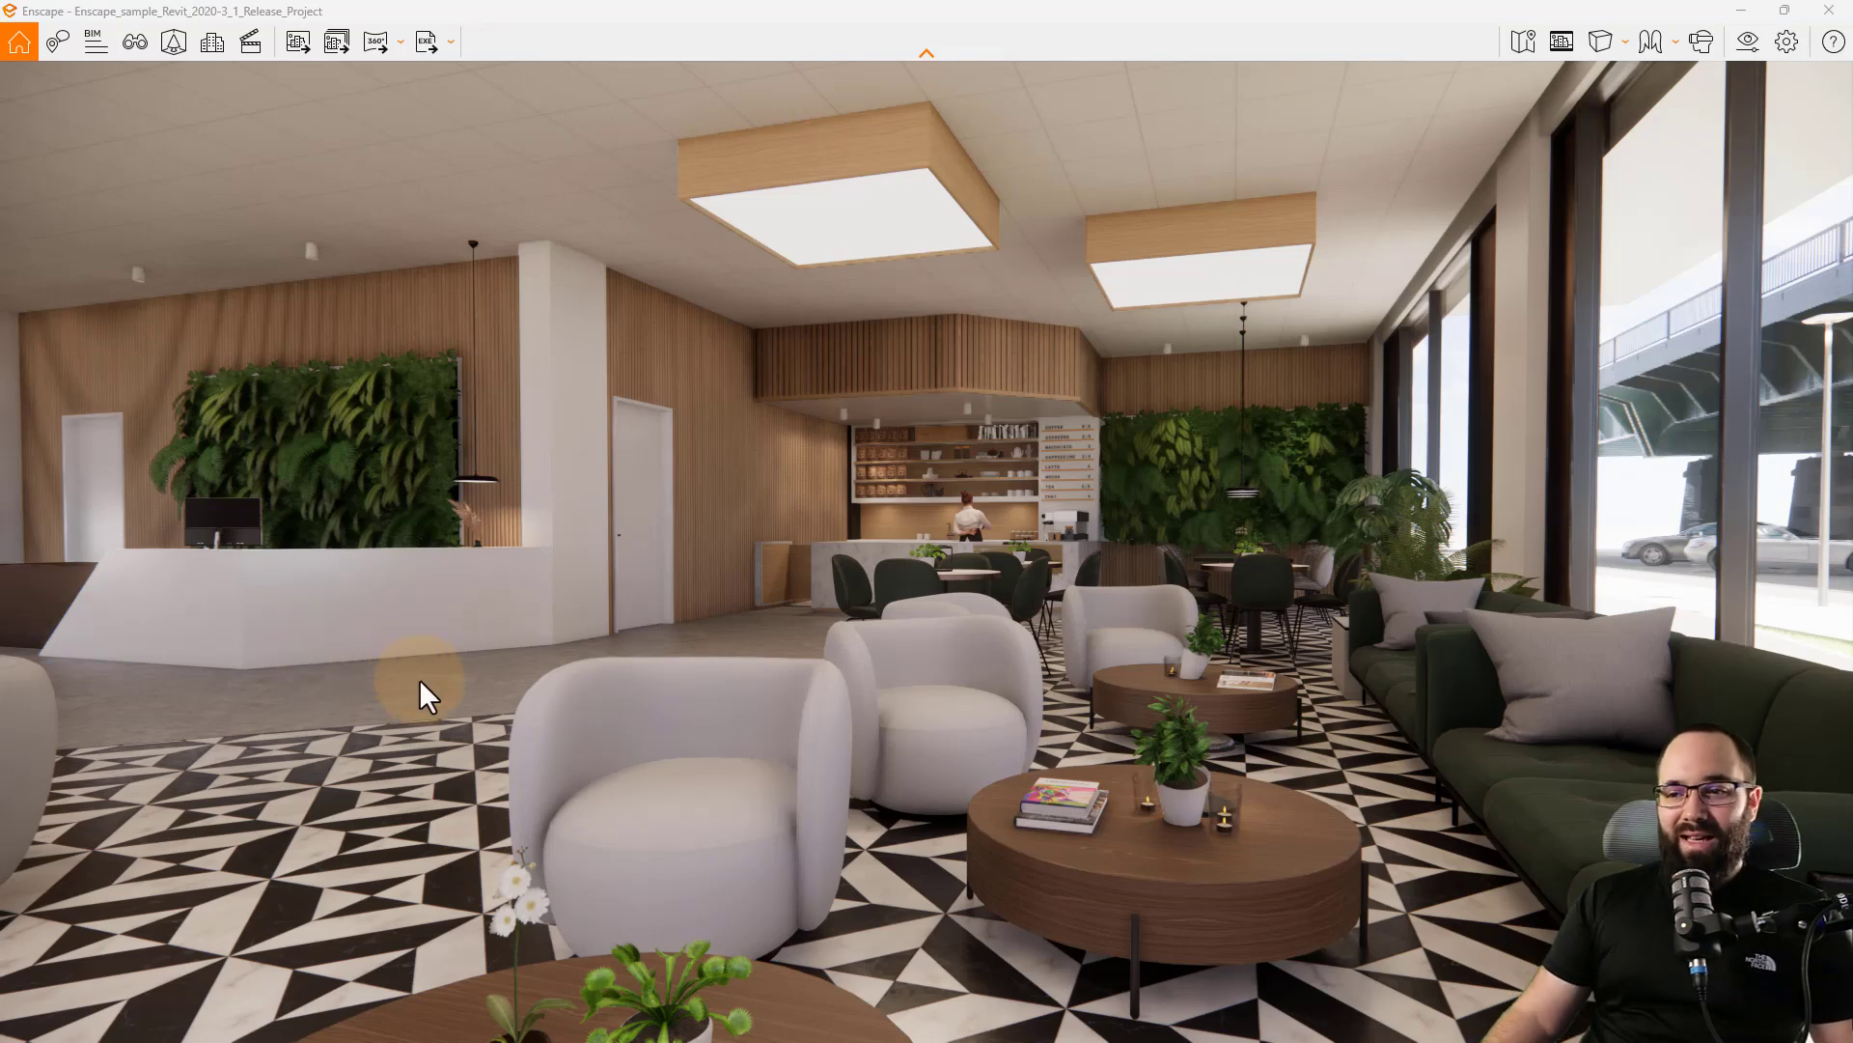
right_drag(419, 680, 422, 681)
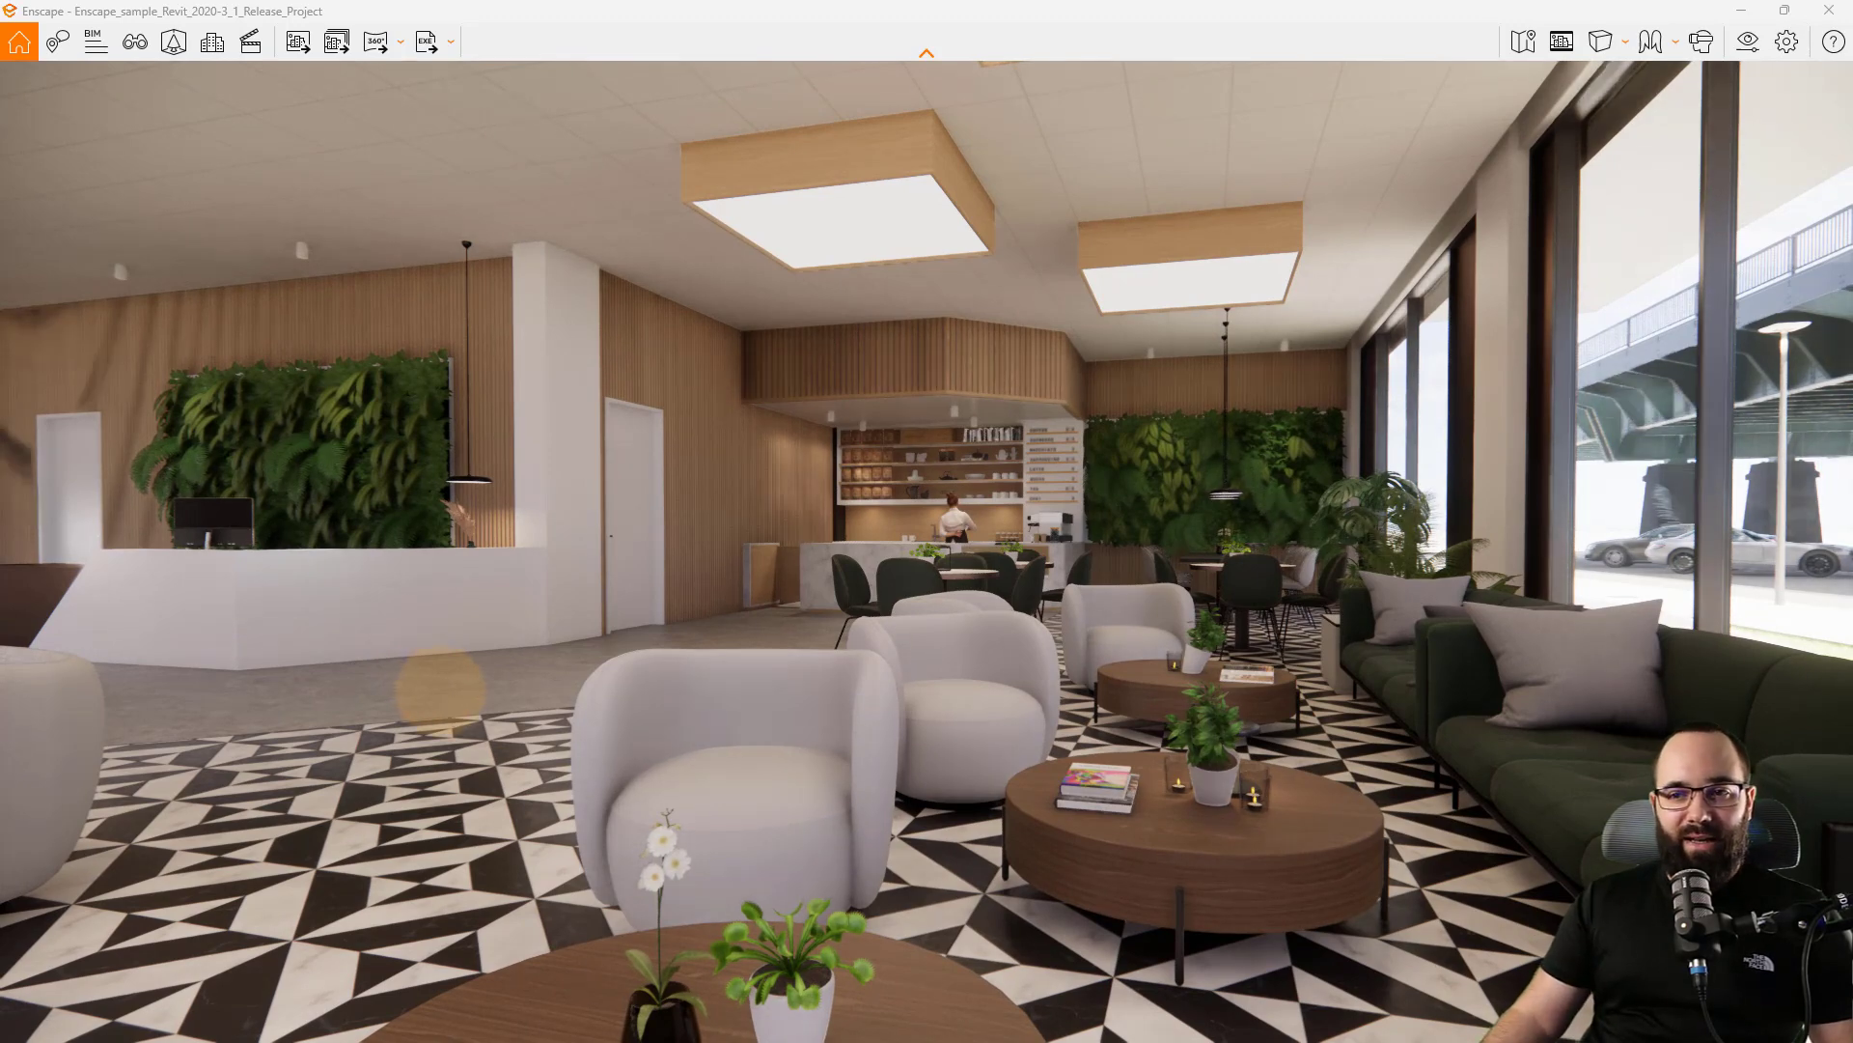
key(a)
key(w)
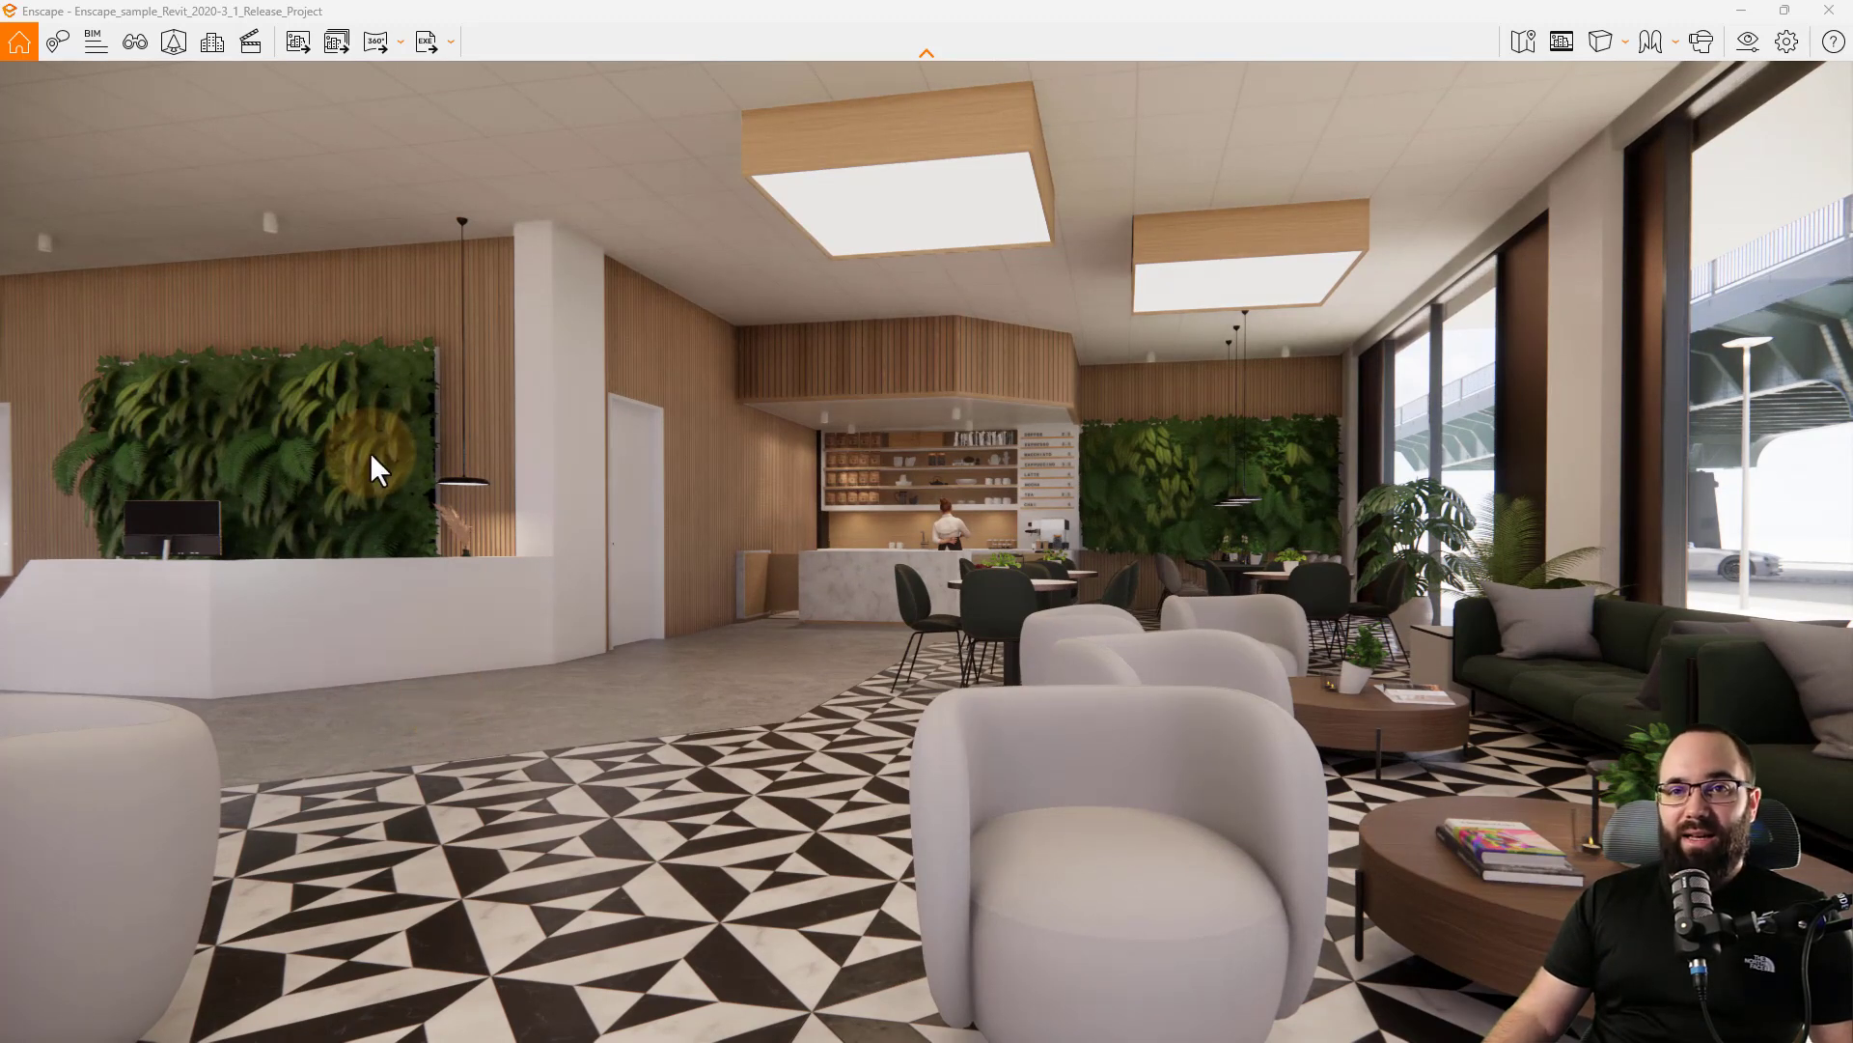
Open the asset library and filter the assets to the People category with the Exclusive tag
click(175, 43)
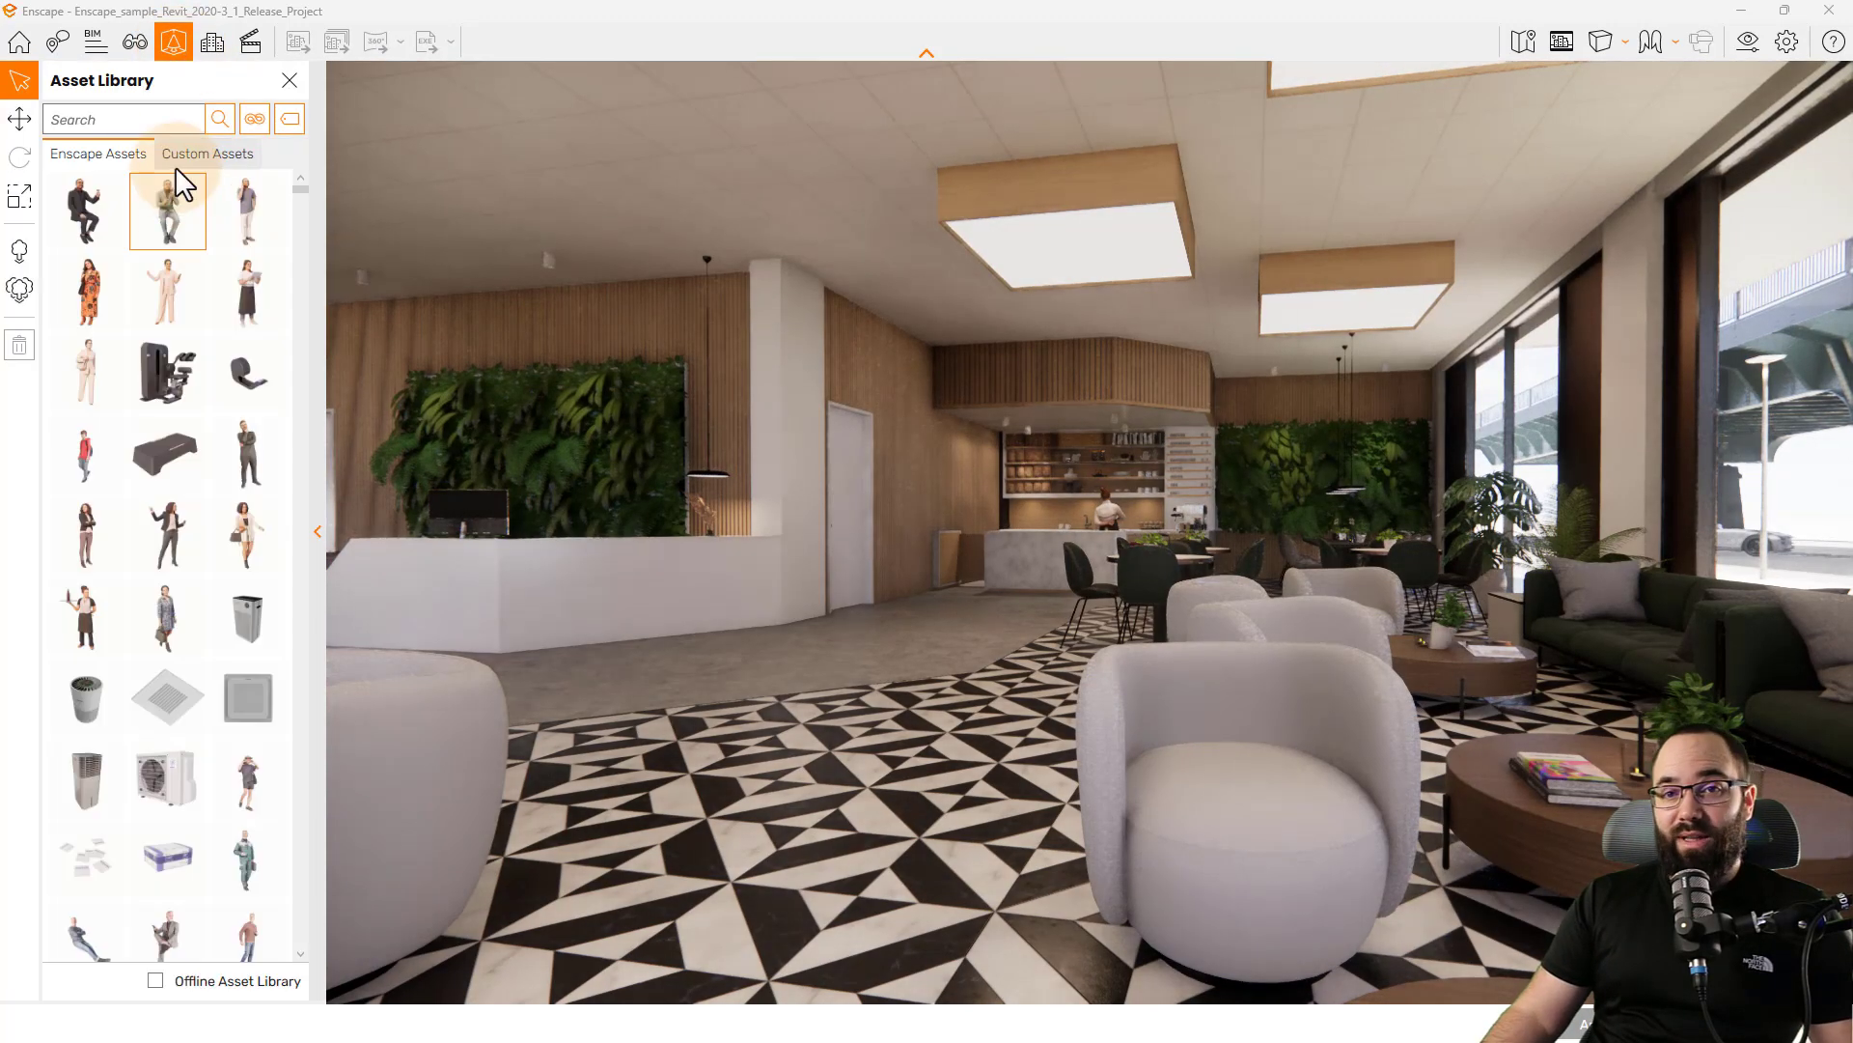
click(245, 122)
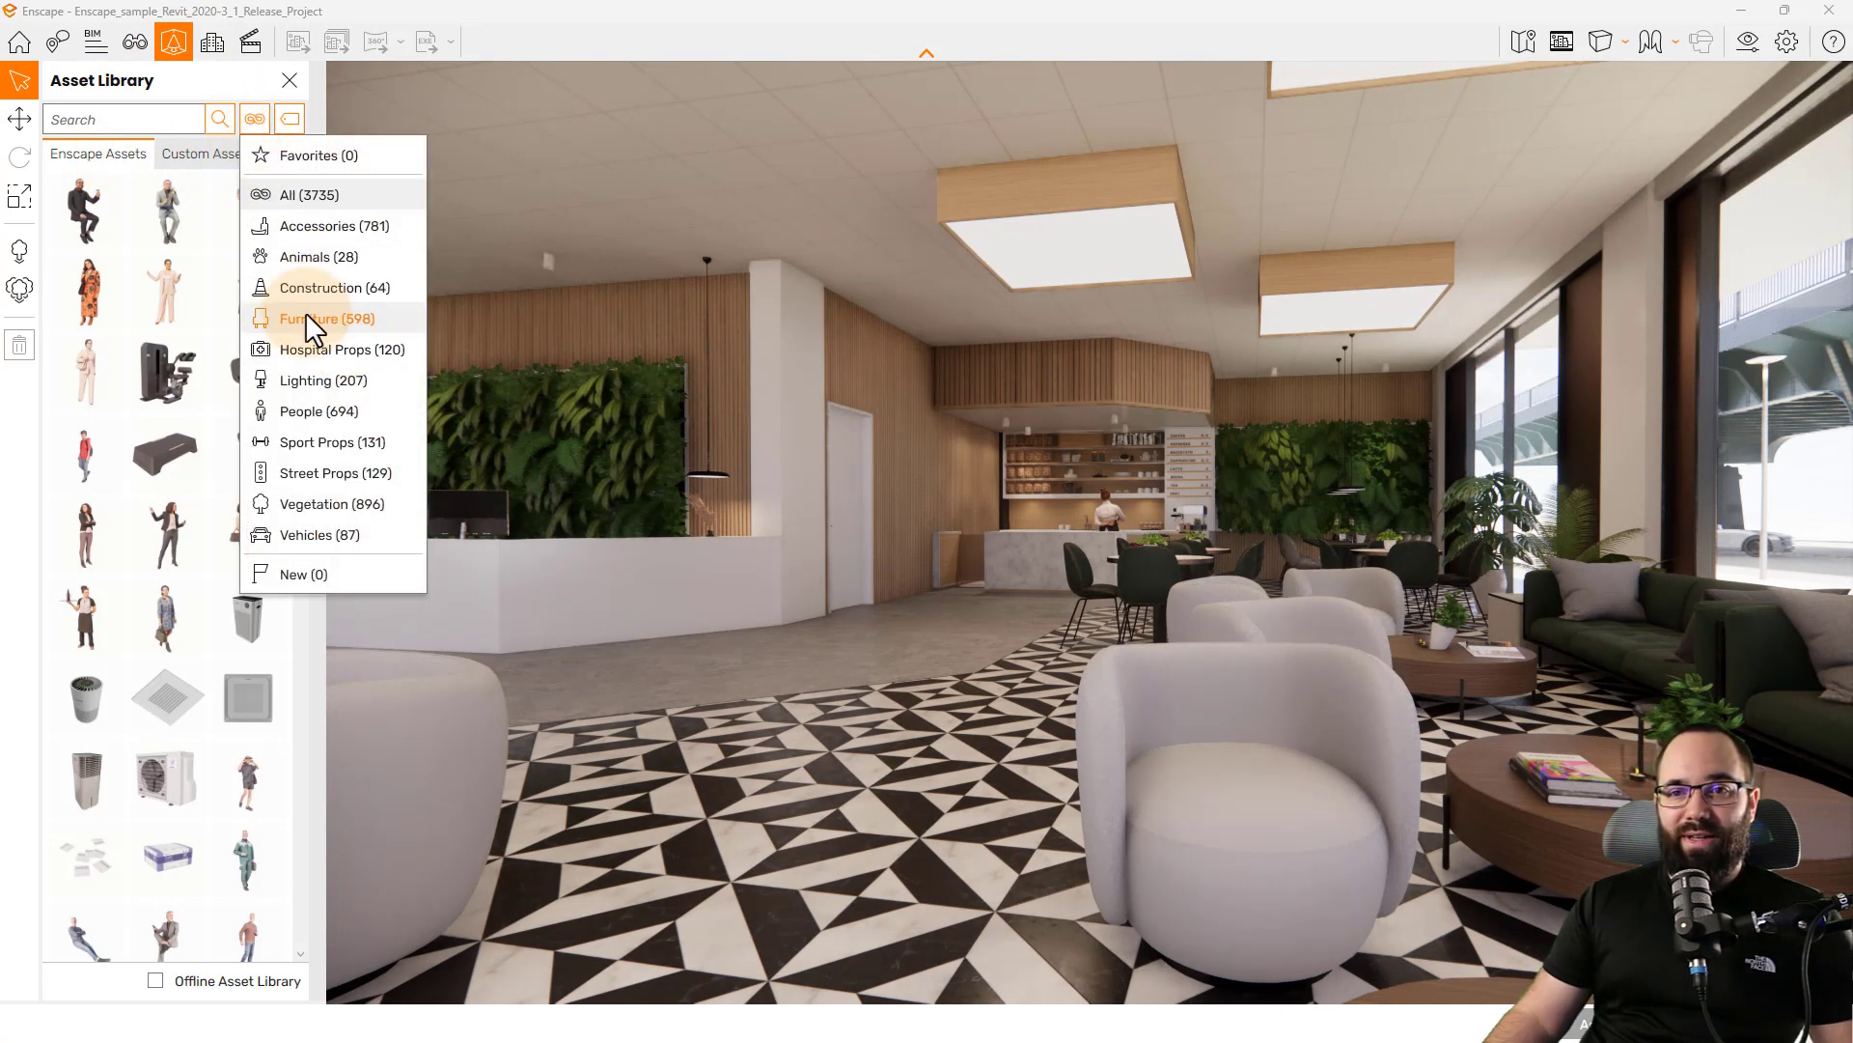
click(294, 413)
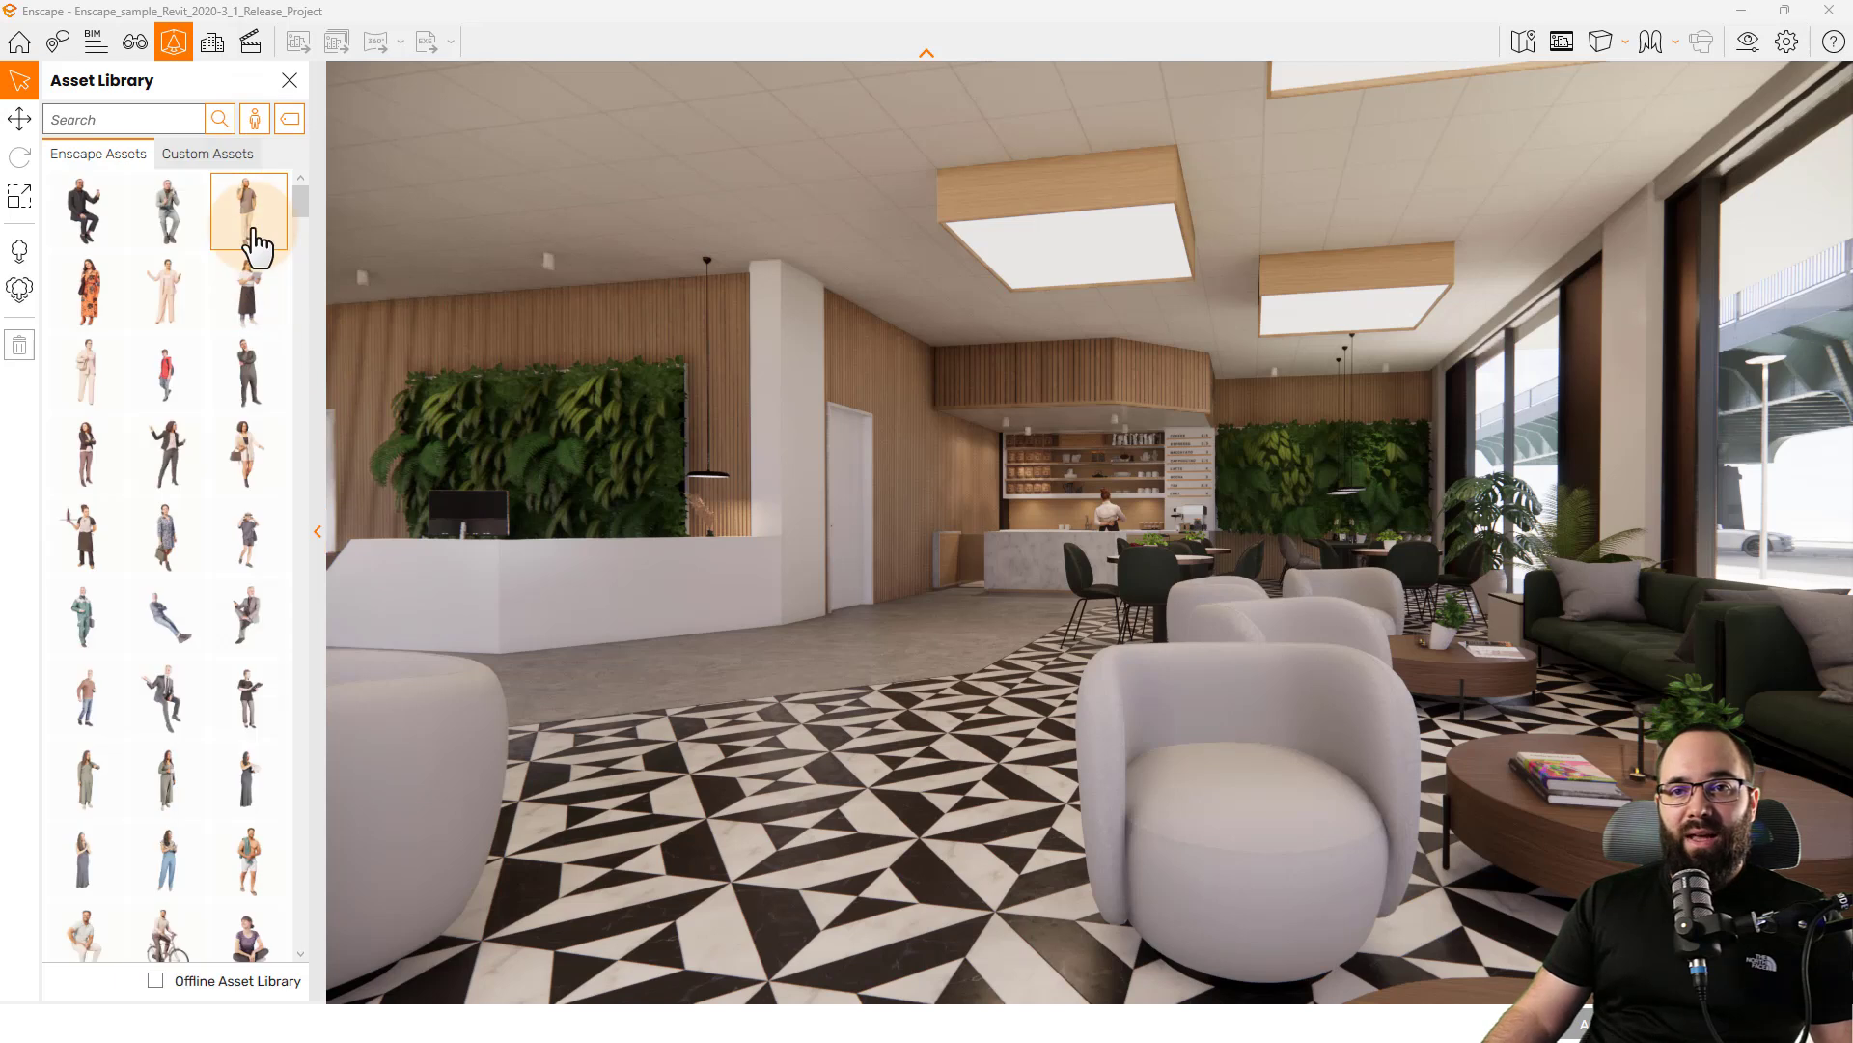
click(282, 128)
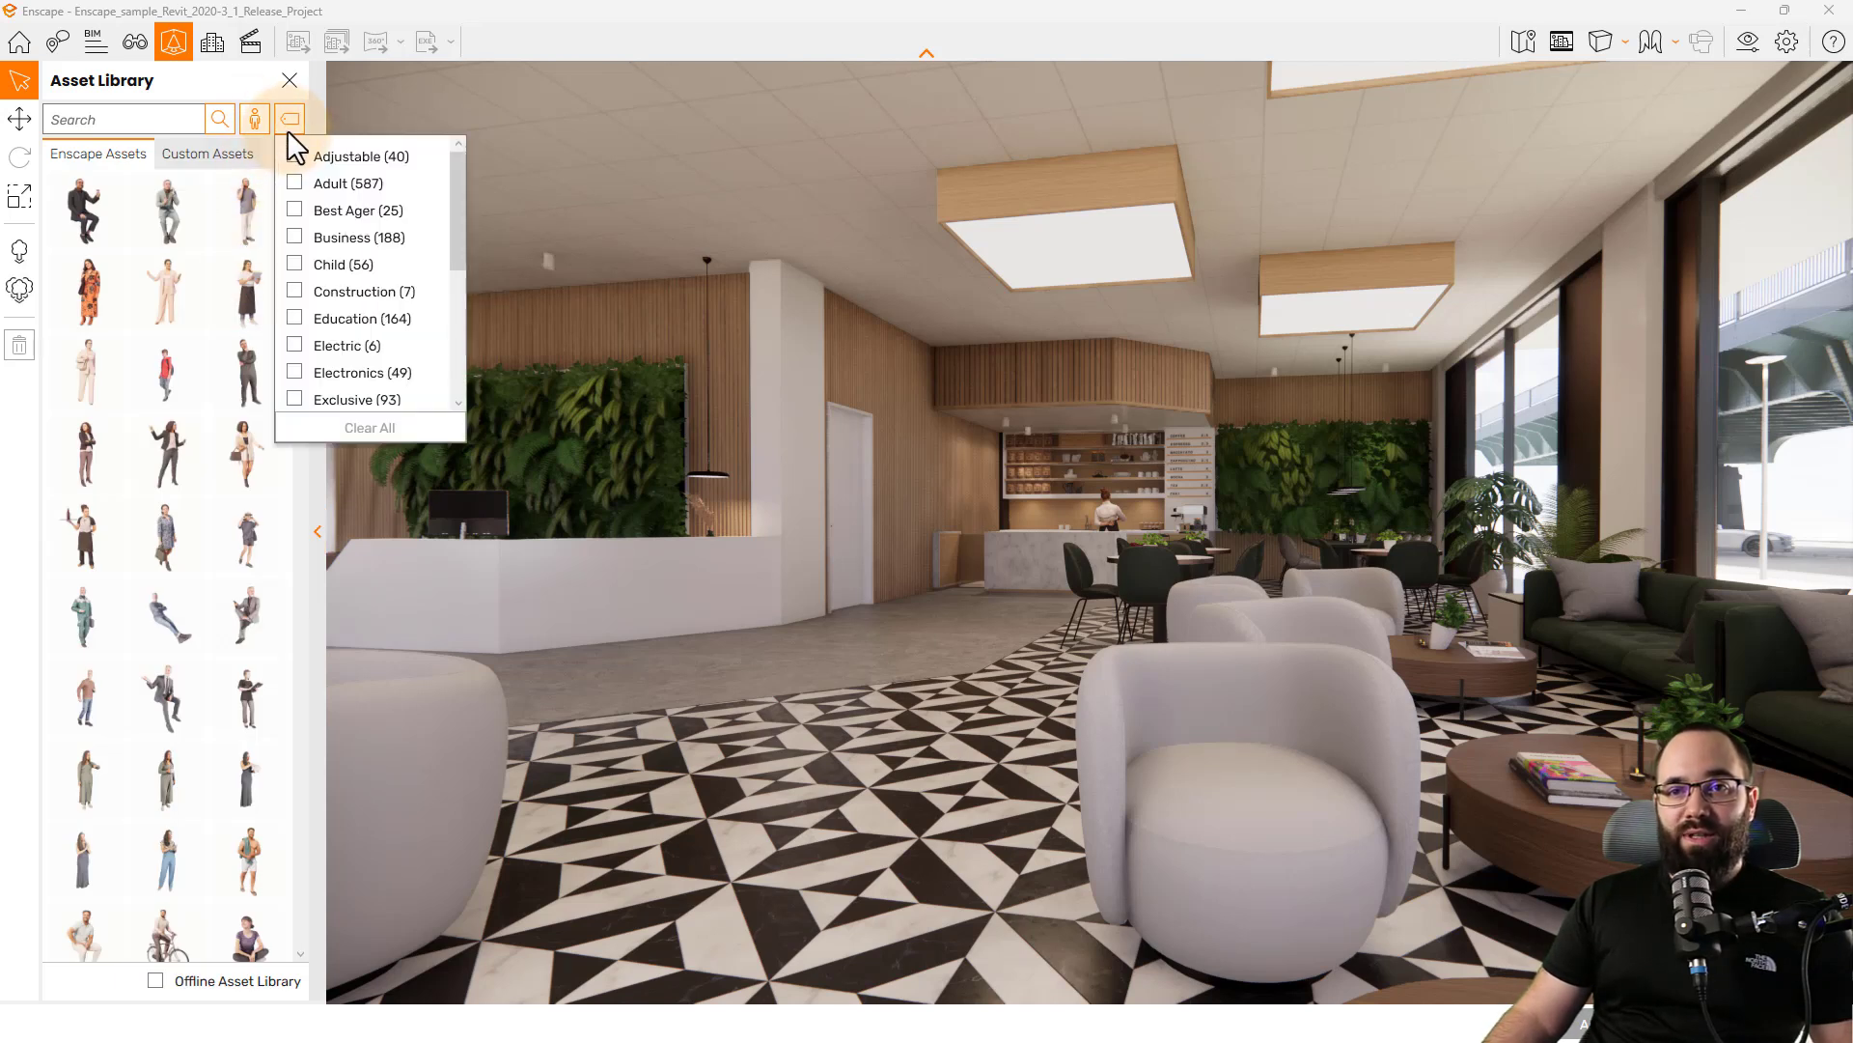
scroll(372, 260, down, 3)
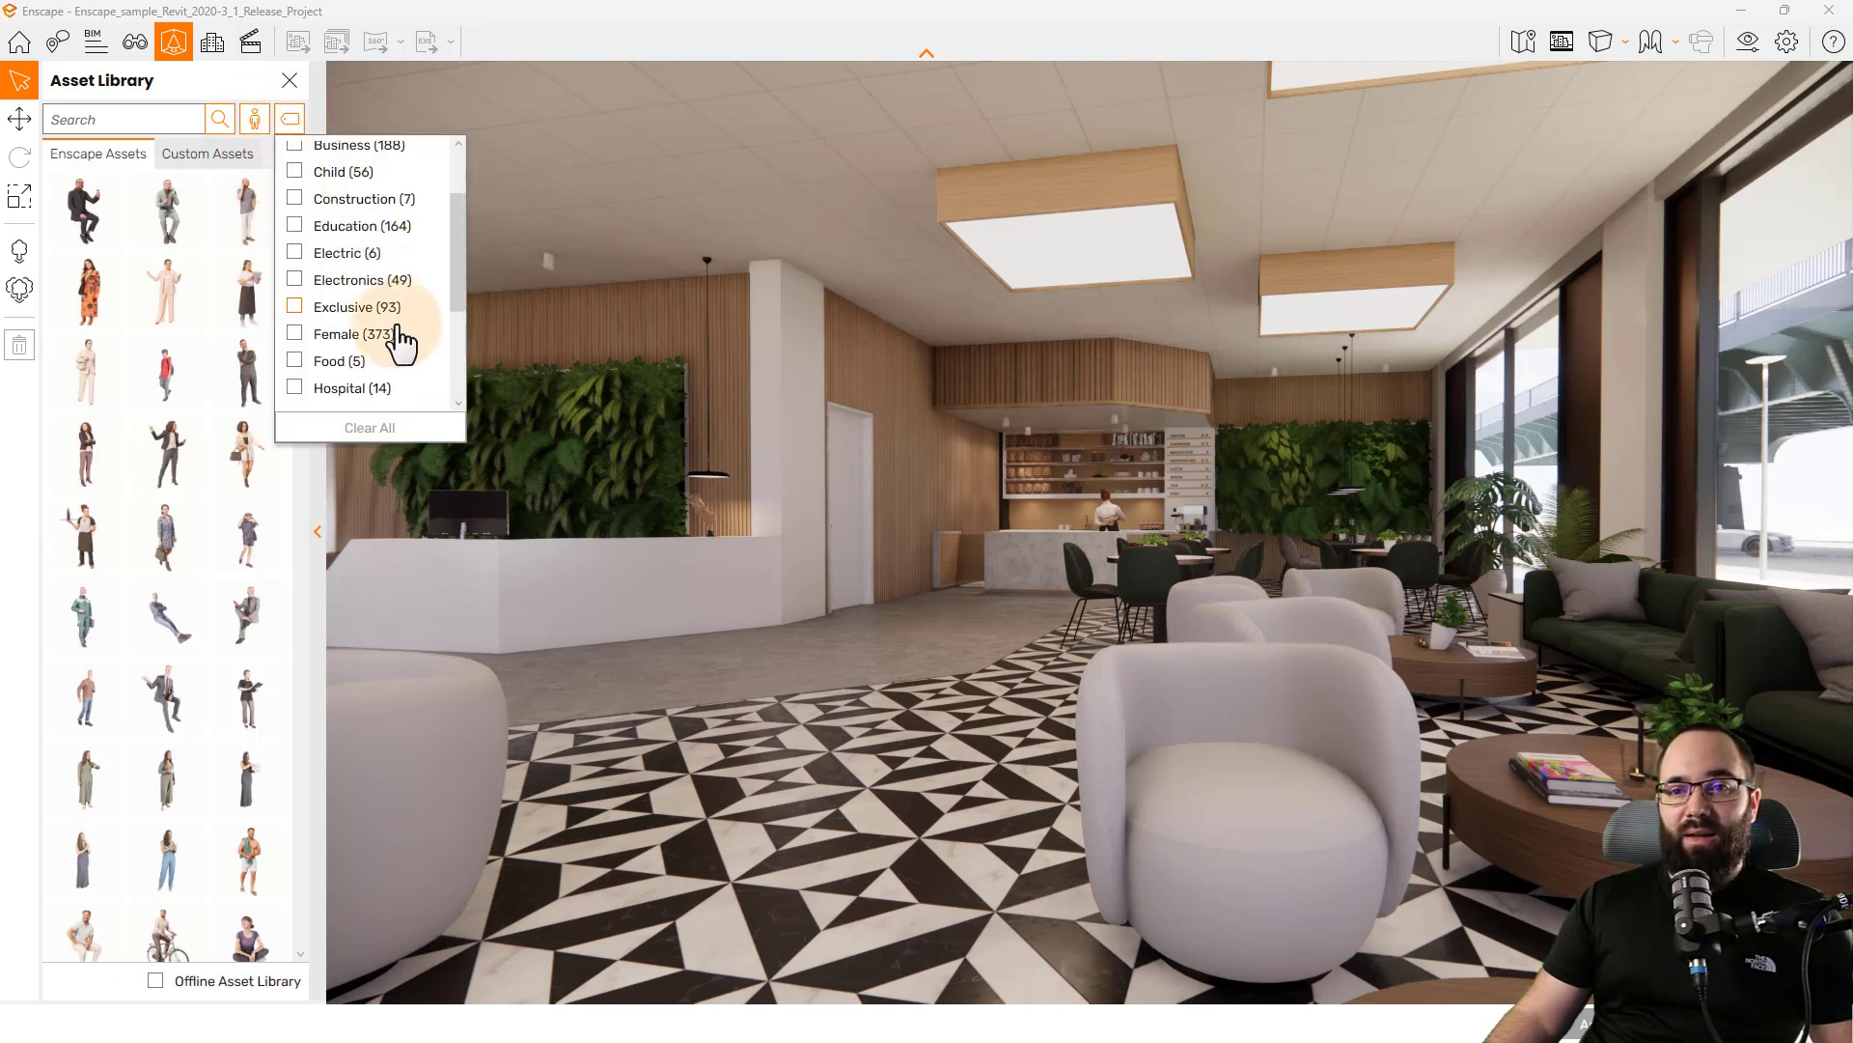
click(315, 309)
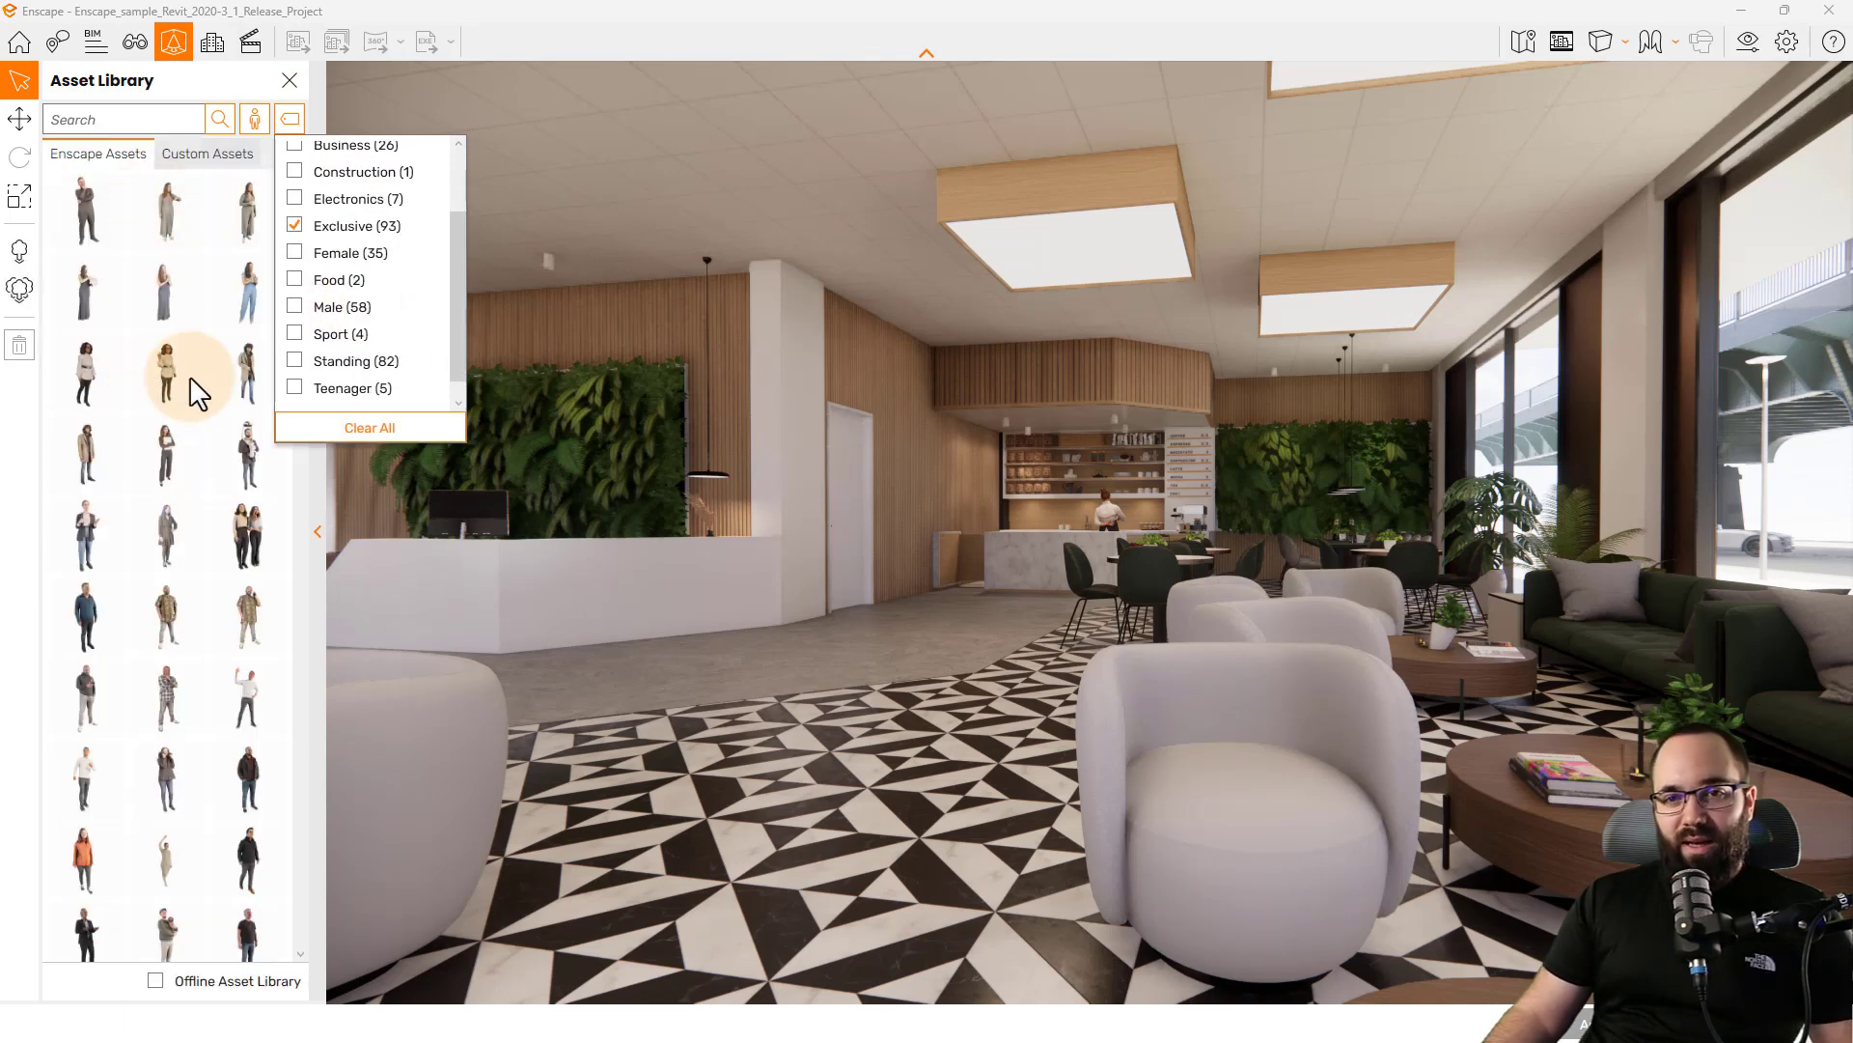
Place the Aiden 001: Standing asset on the lobby floor beside the reception desk and end the placement
click(124, 235)
click(87, 227)
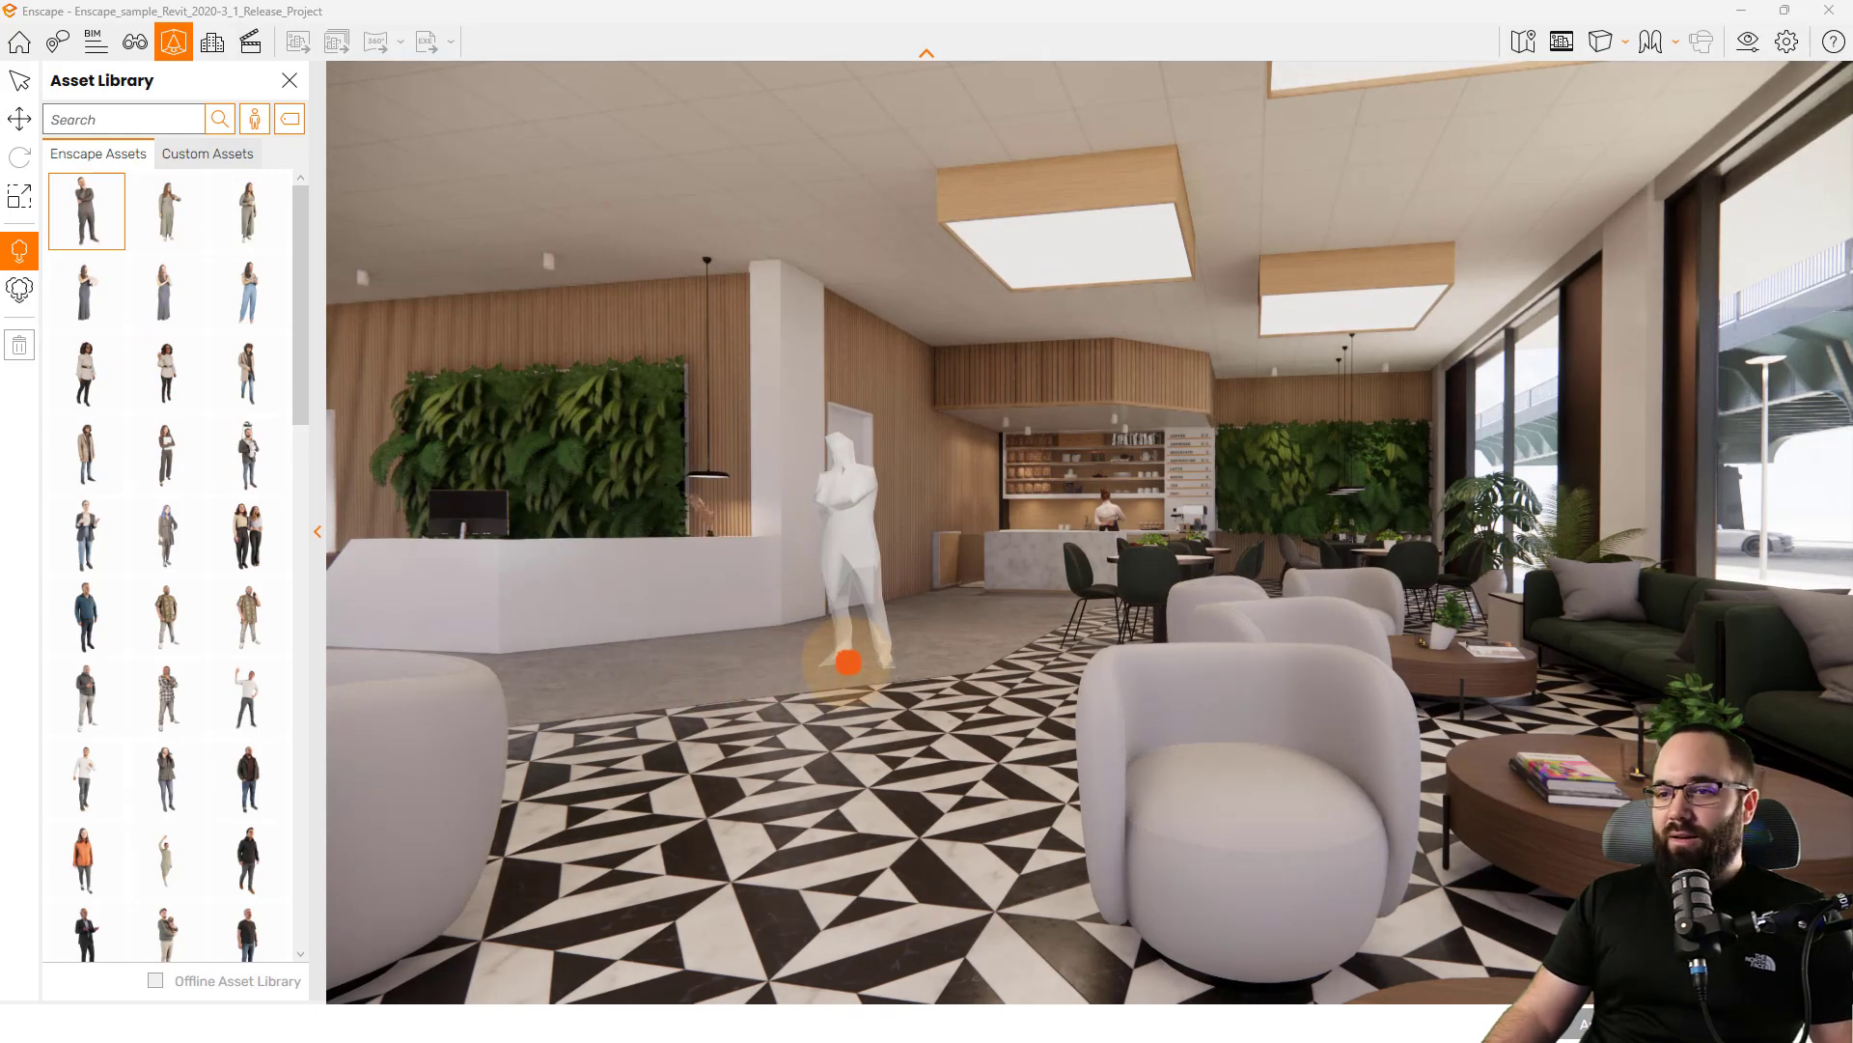
click(848, 663)
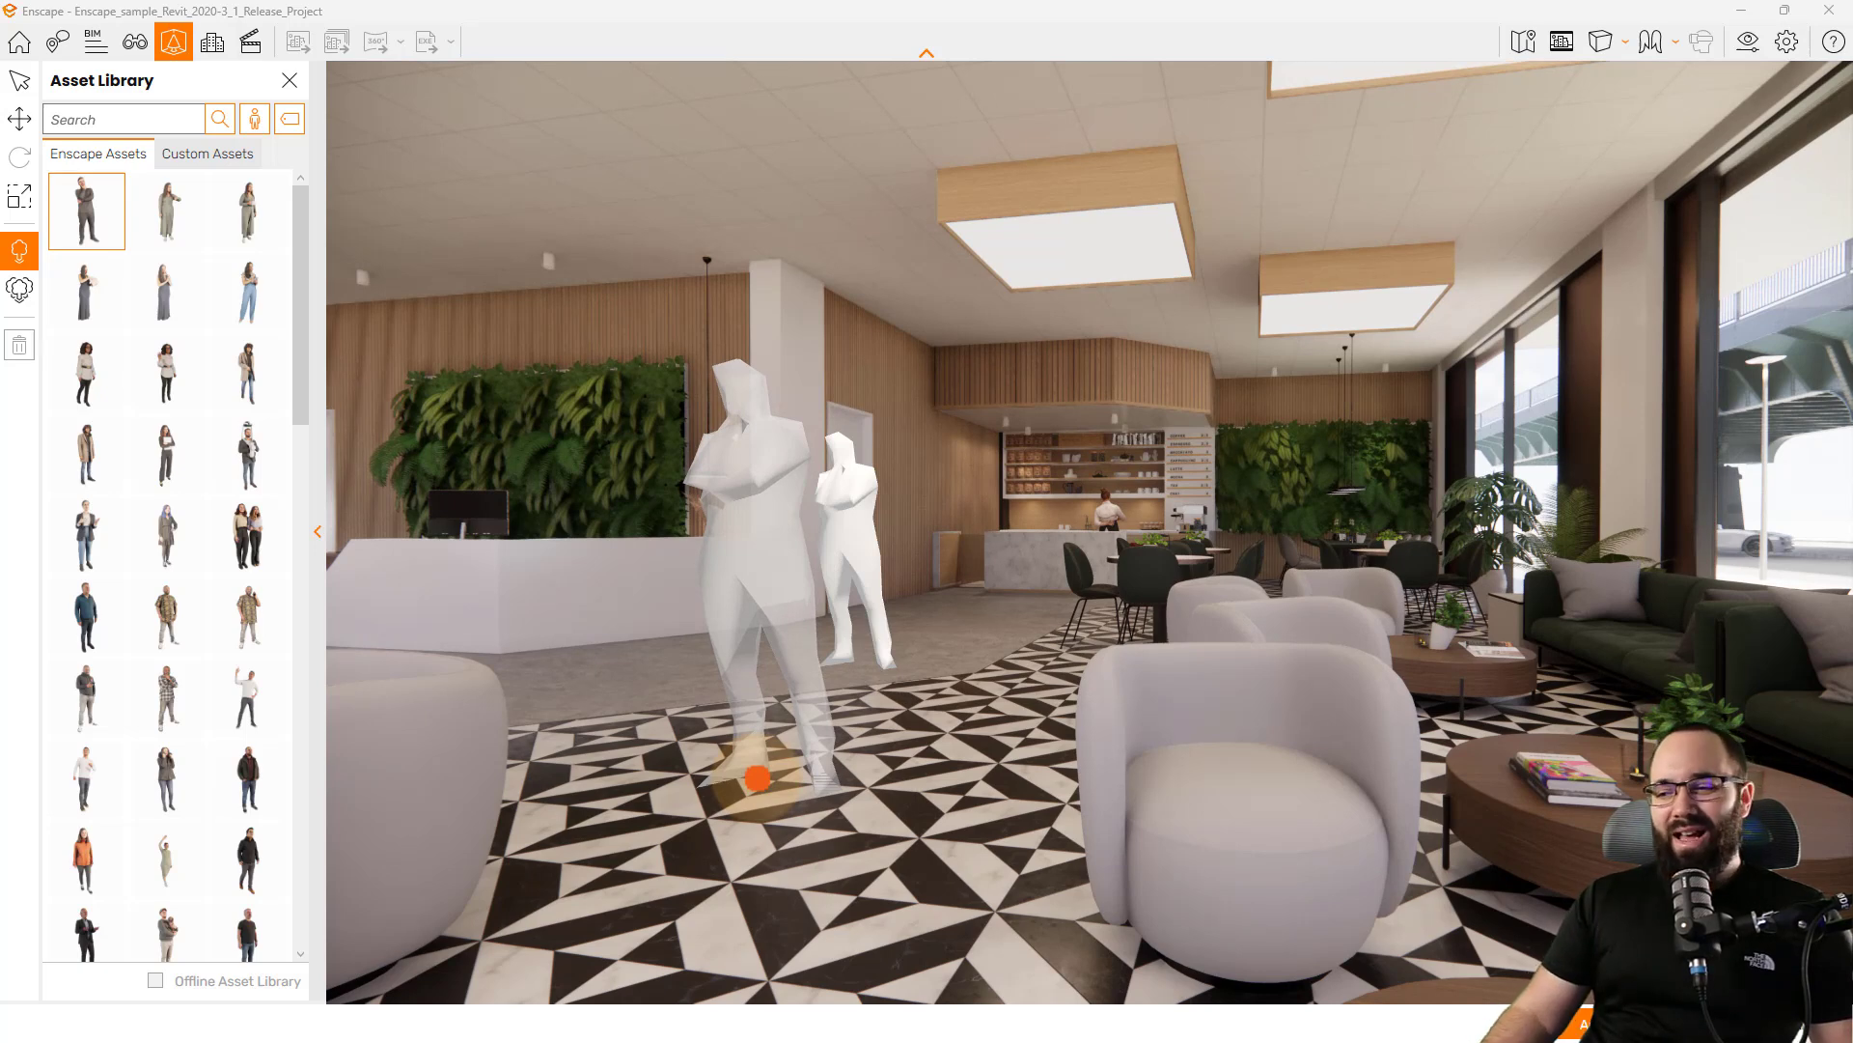
click(20, 82)
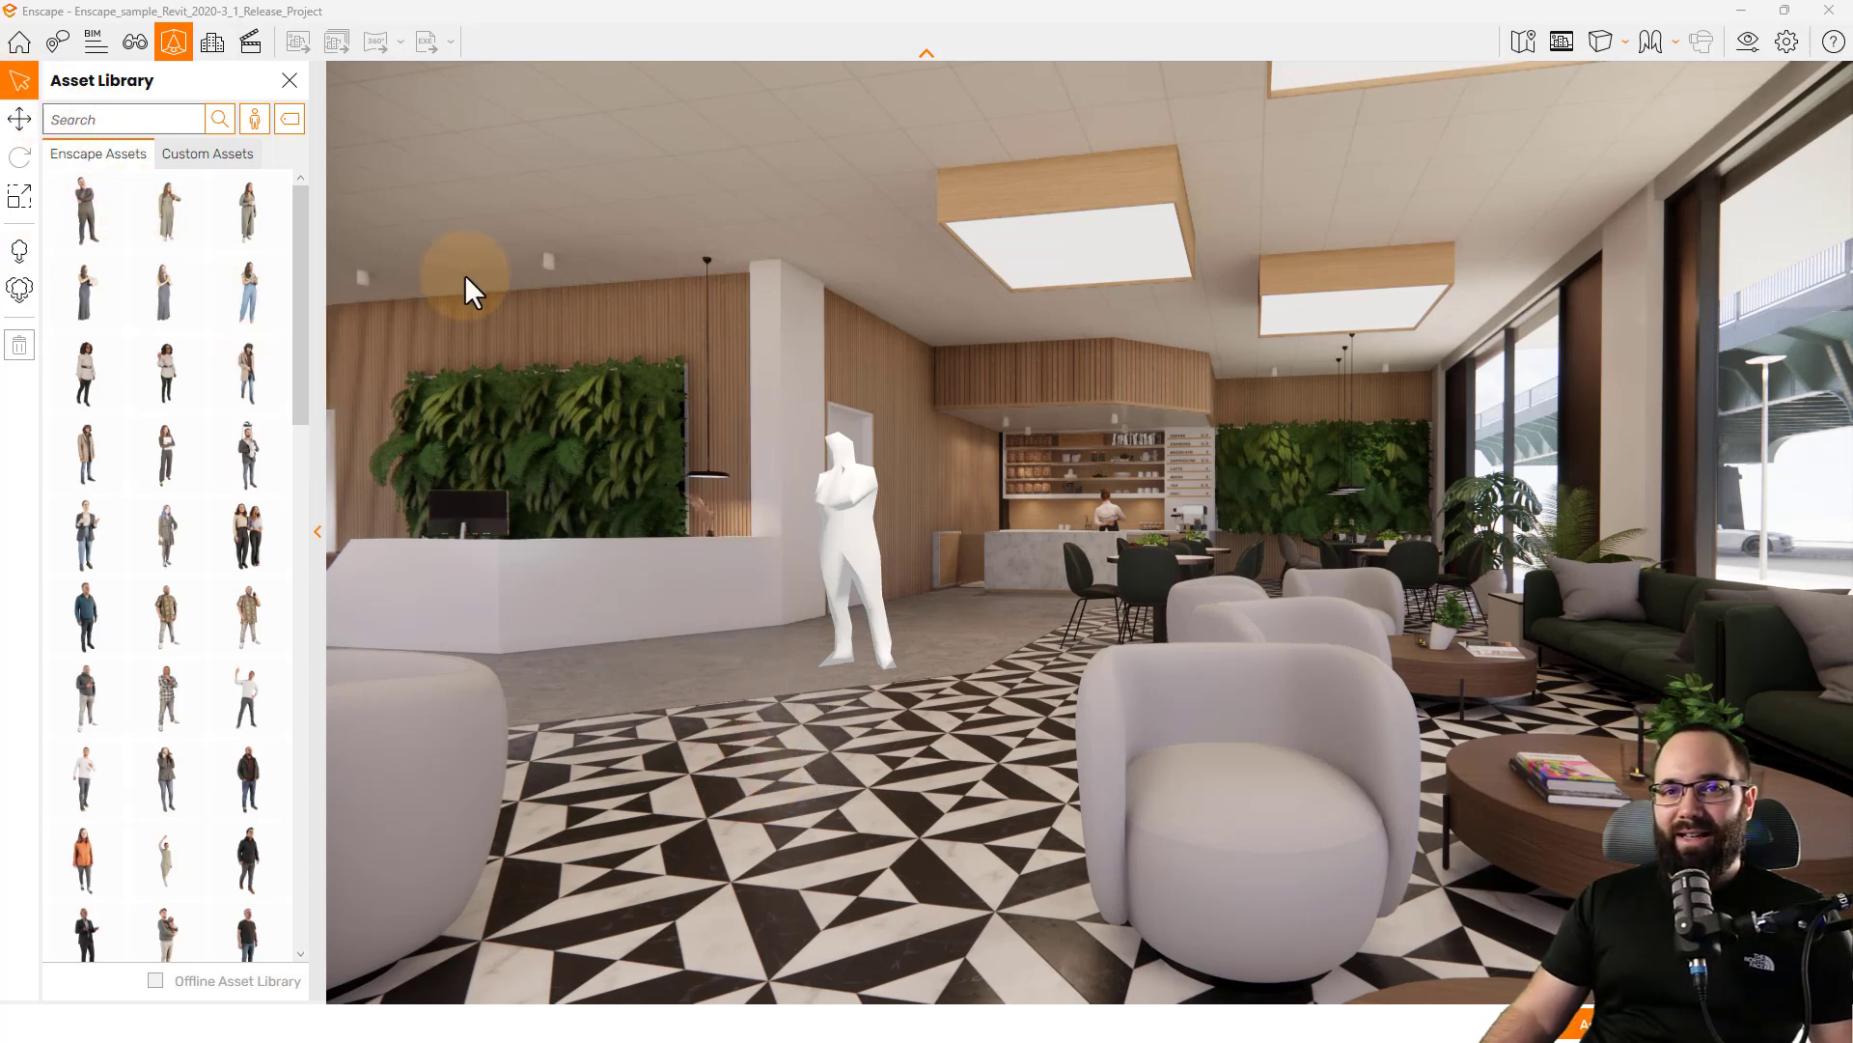
Select the placed standing man, try the red, blue and gray Material 1 options, apply the green one and deselect him
click(846, 524)
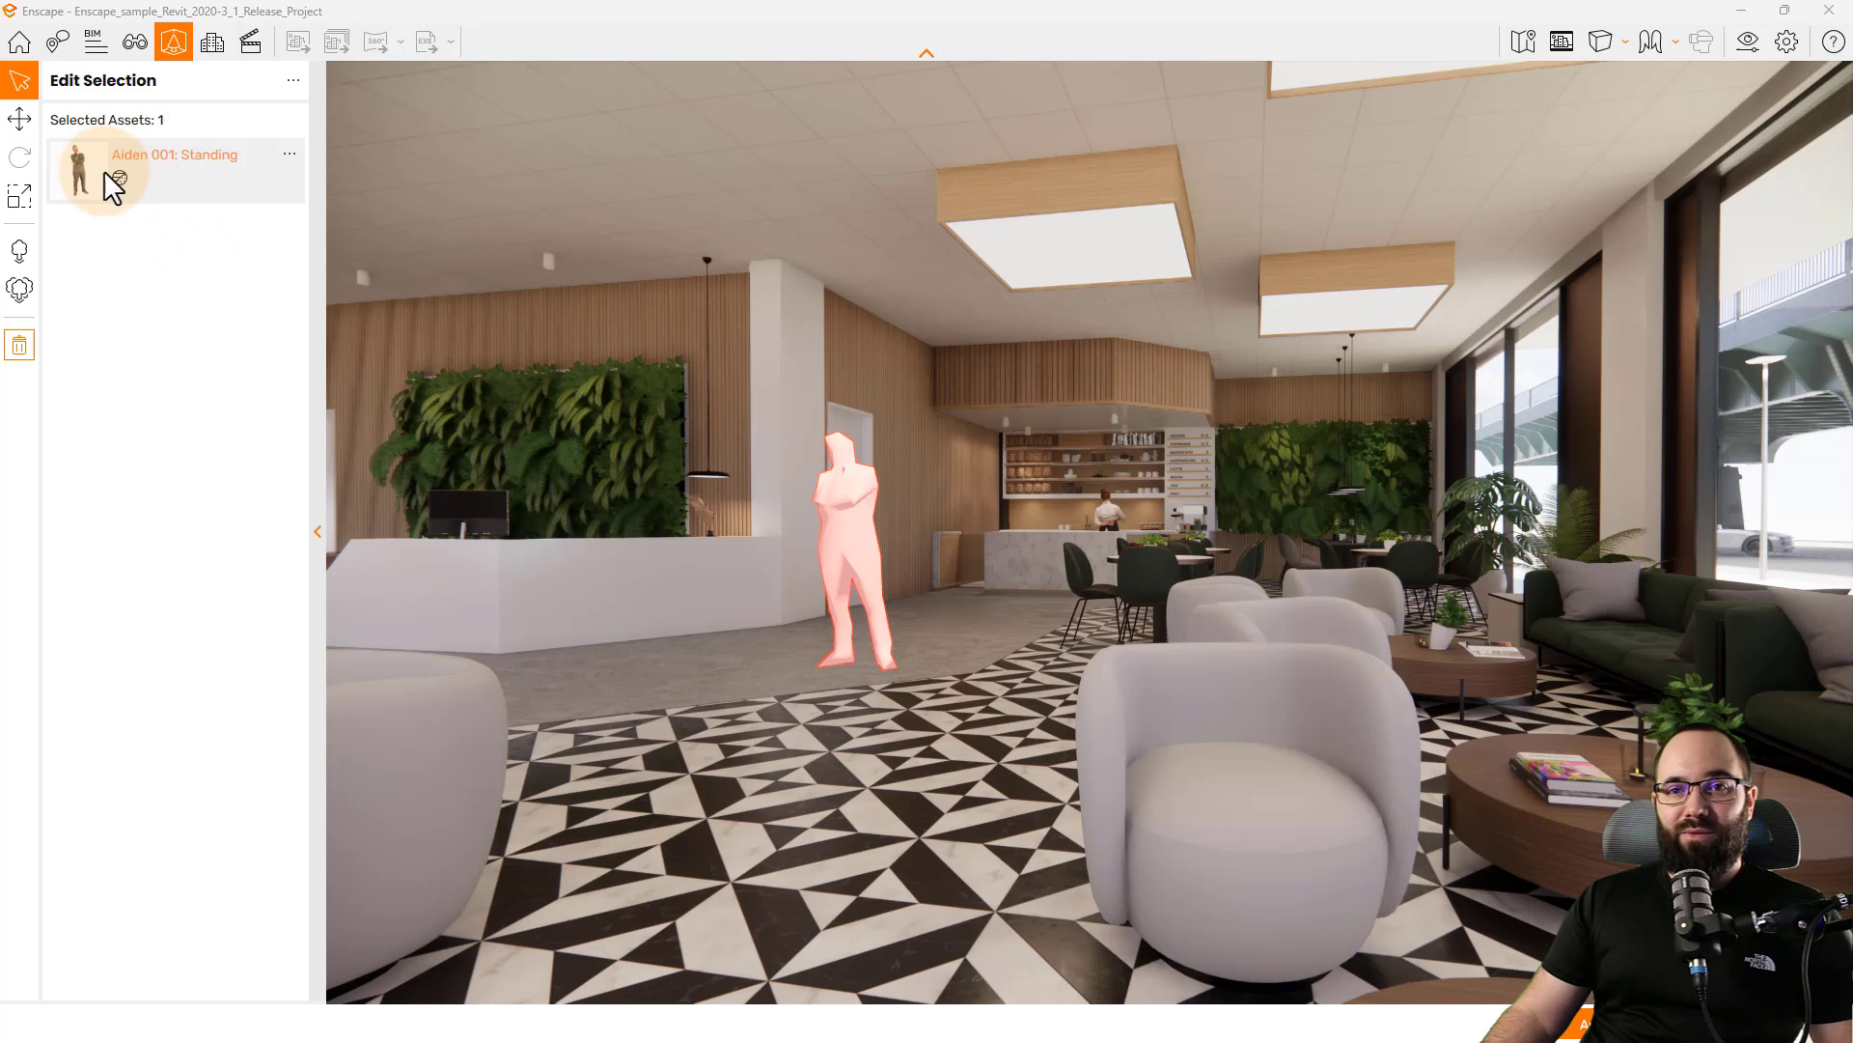
click(96, 171)
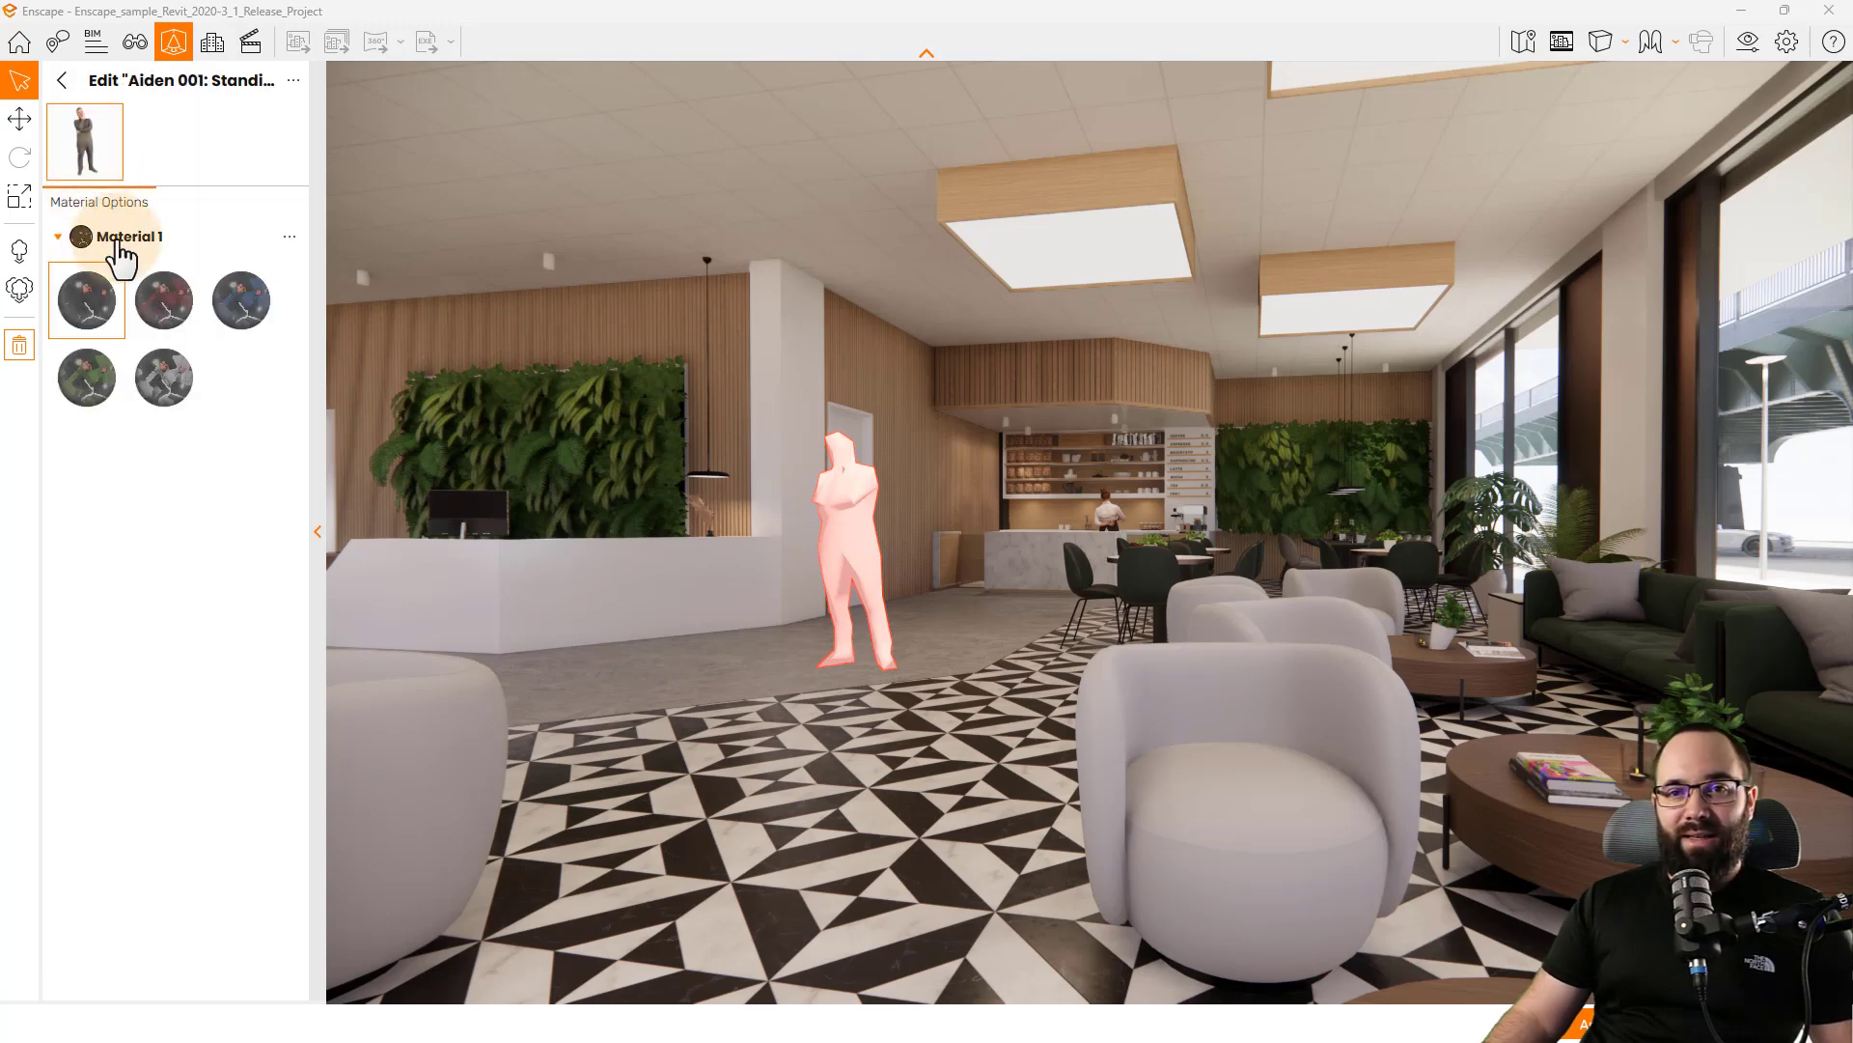
click(162, 300)
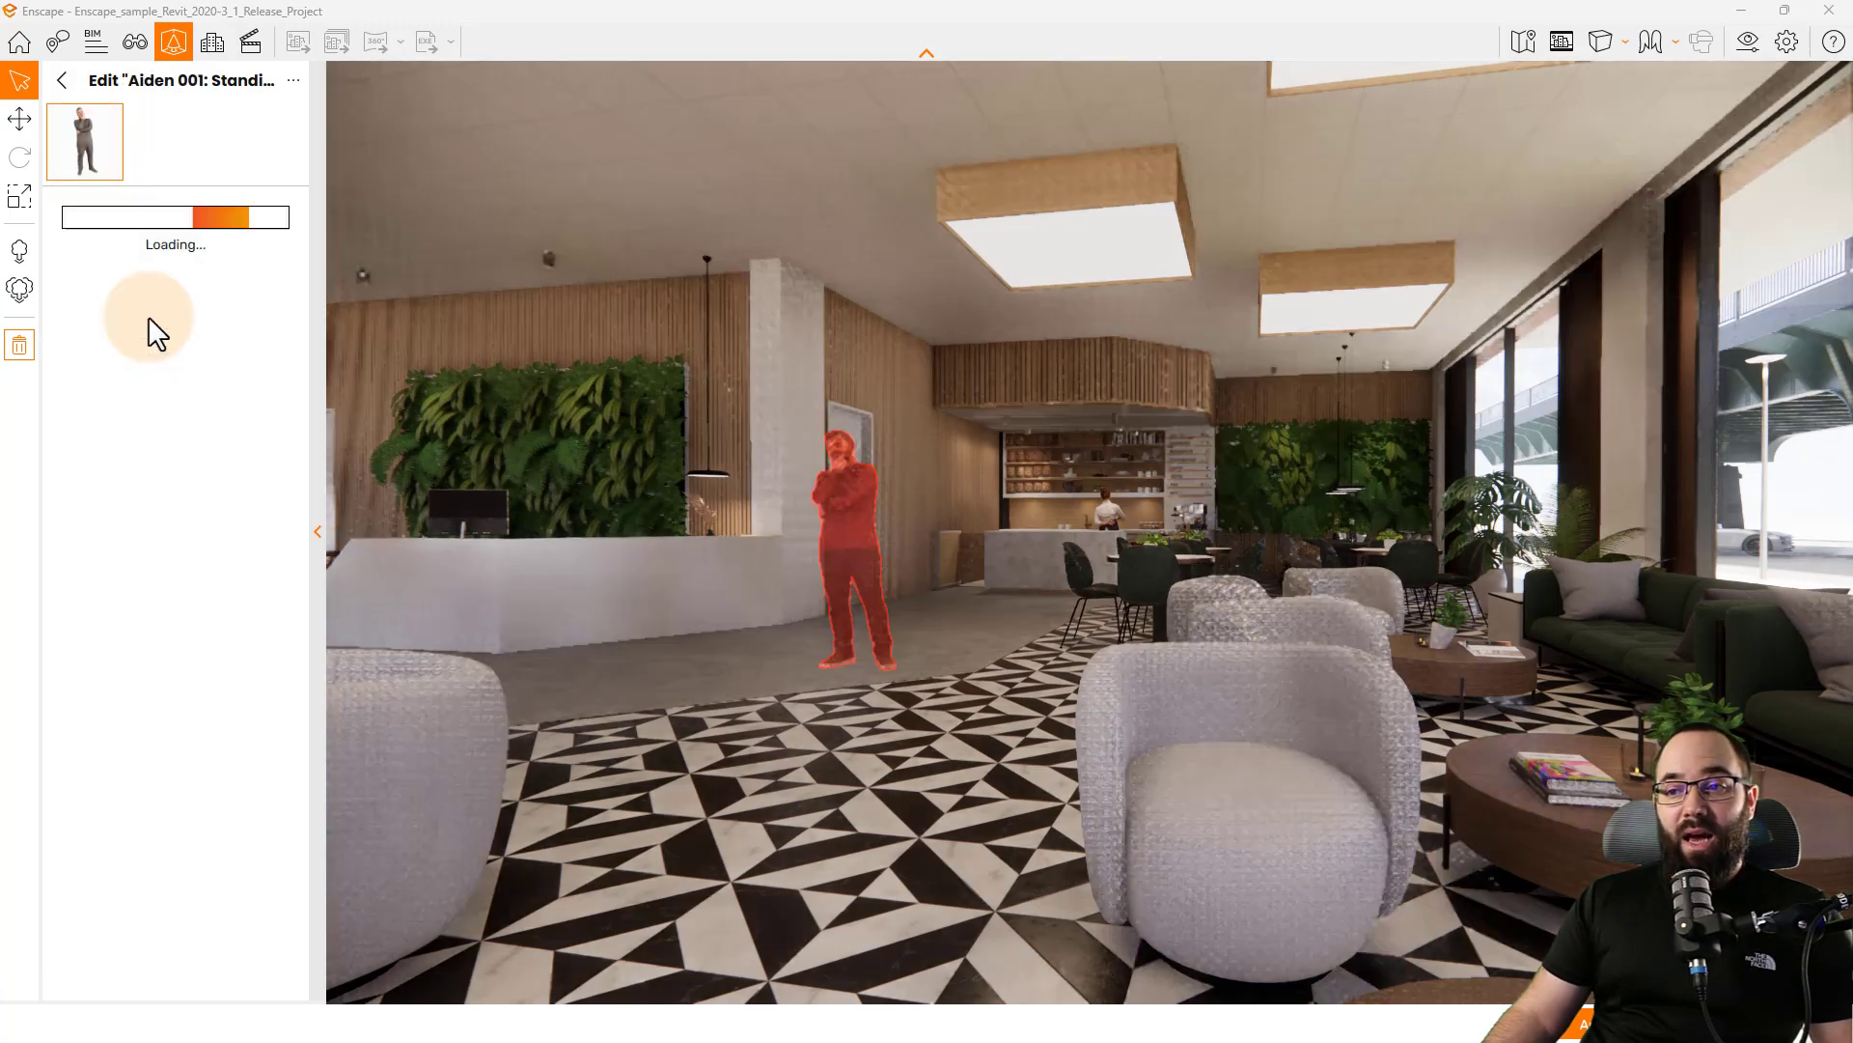
click(234, 313)
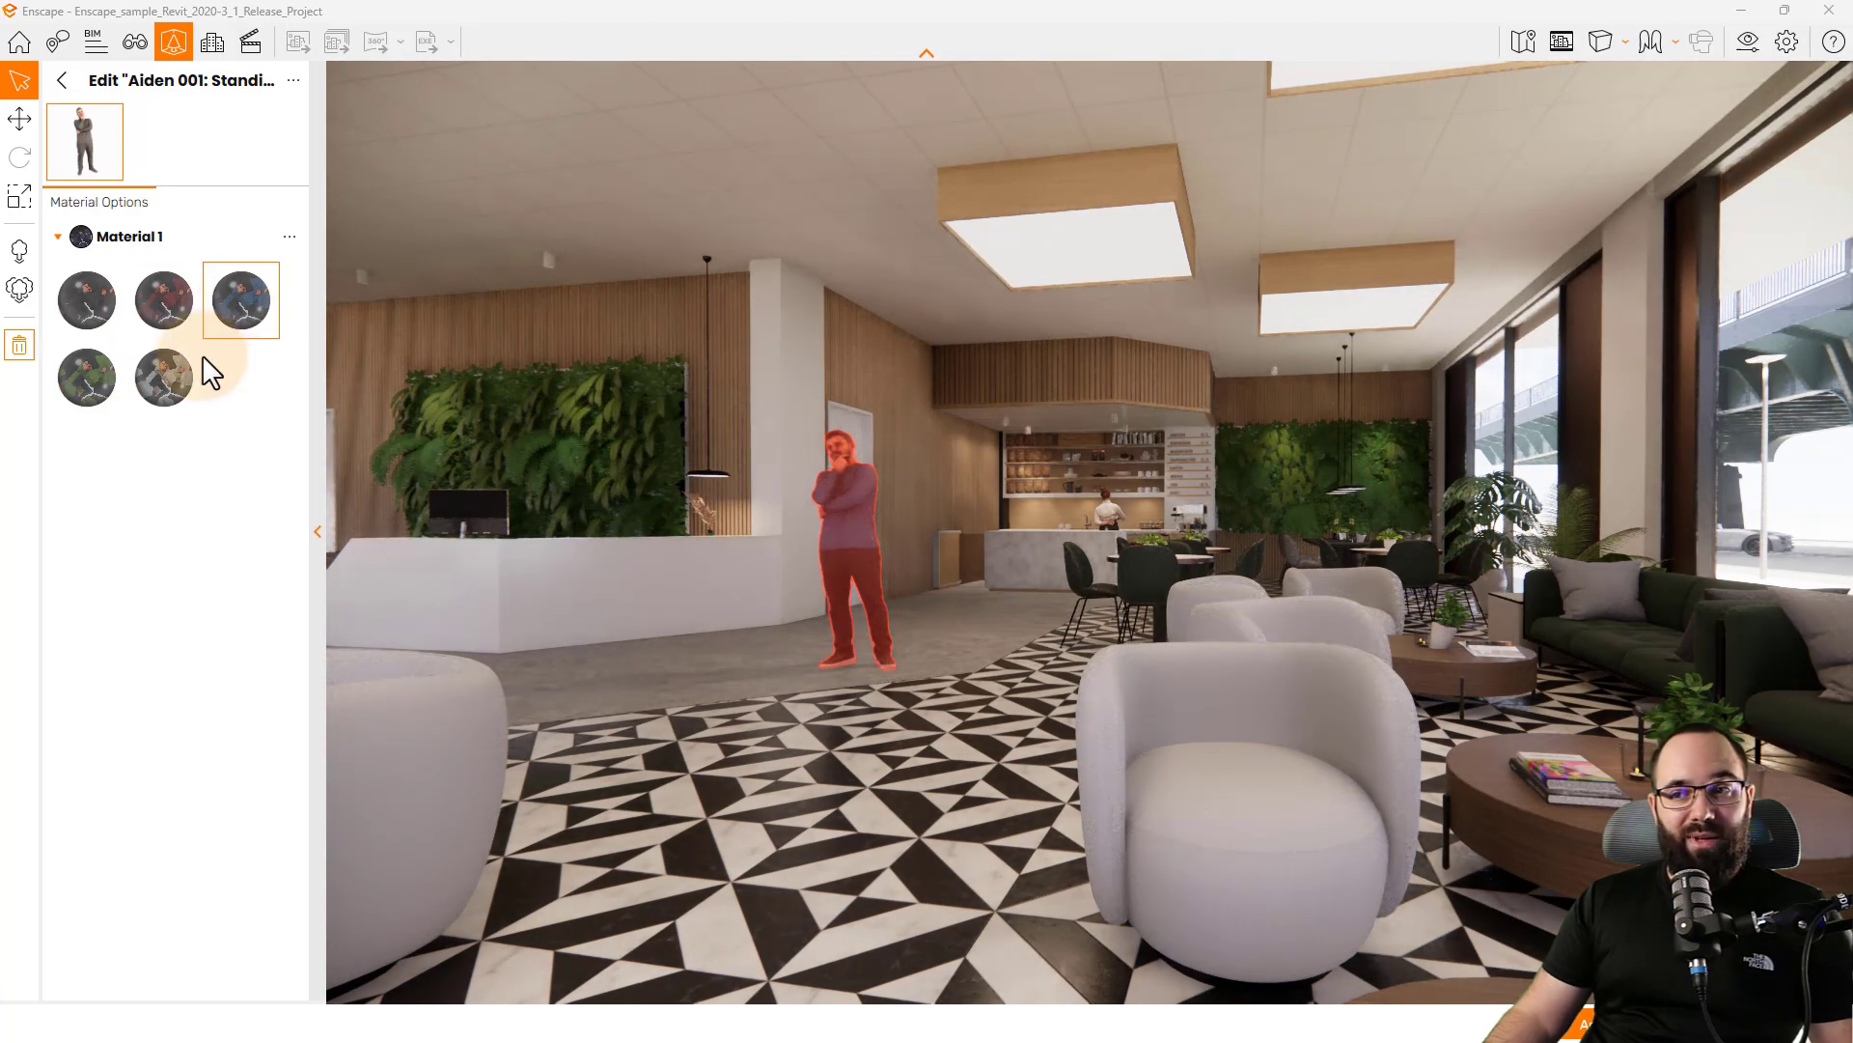
click(165, 378)
click(85, 384)
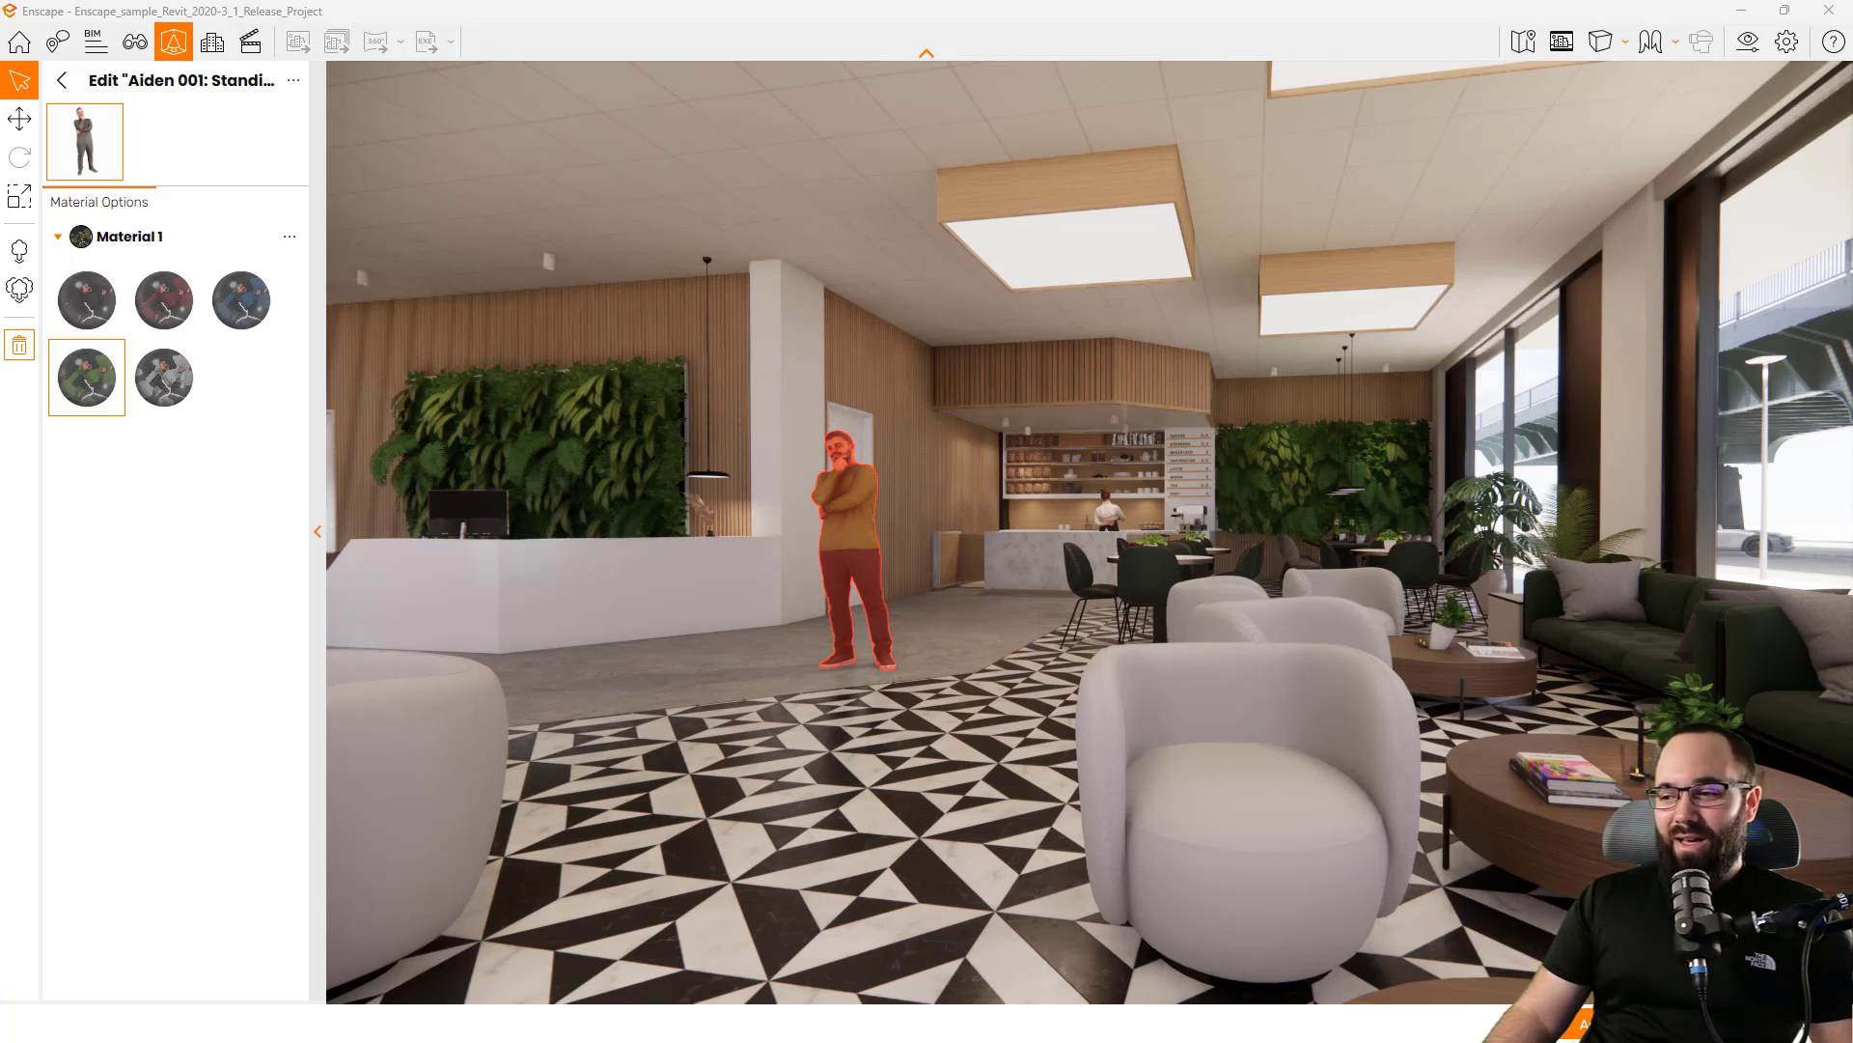
click(1627, 1024)
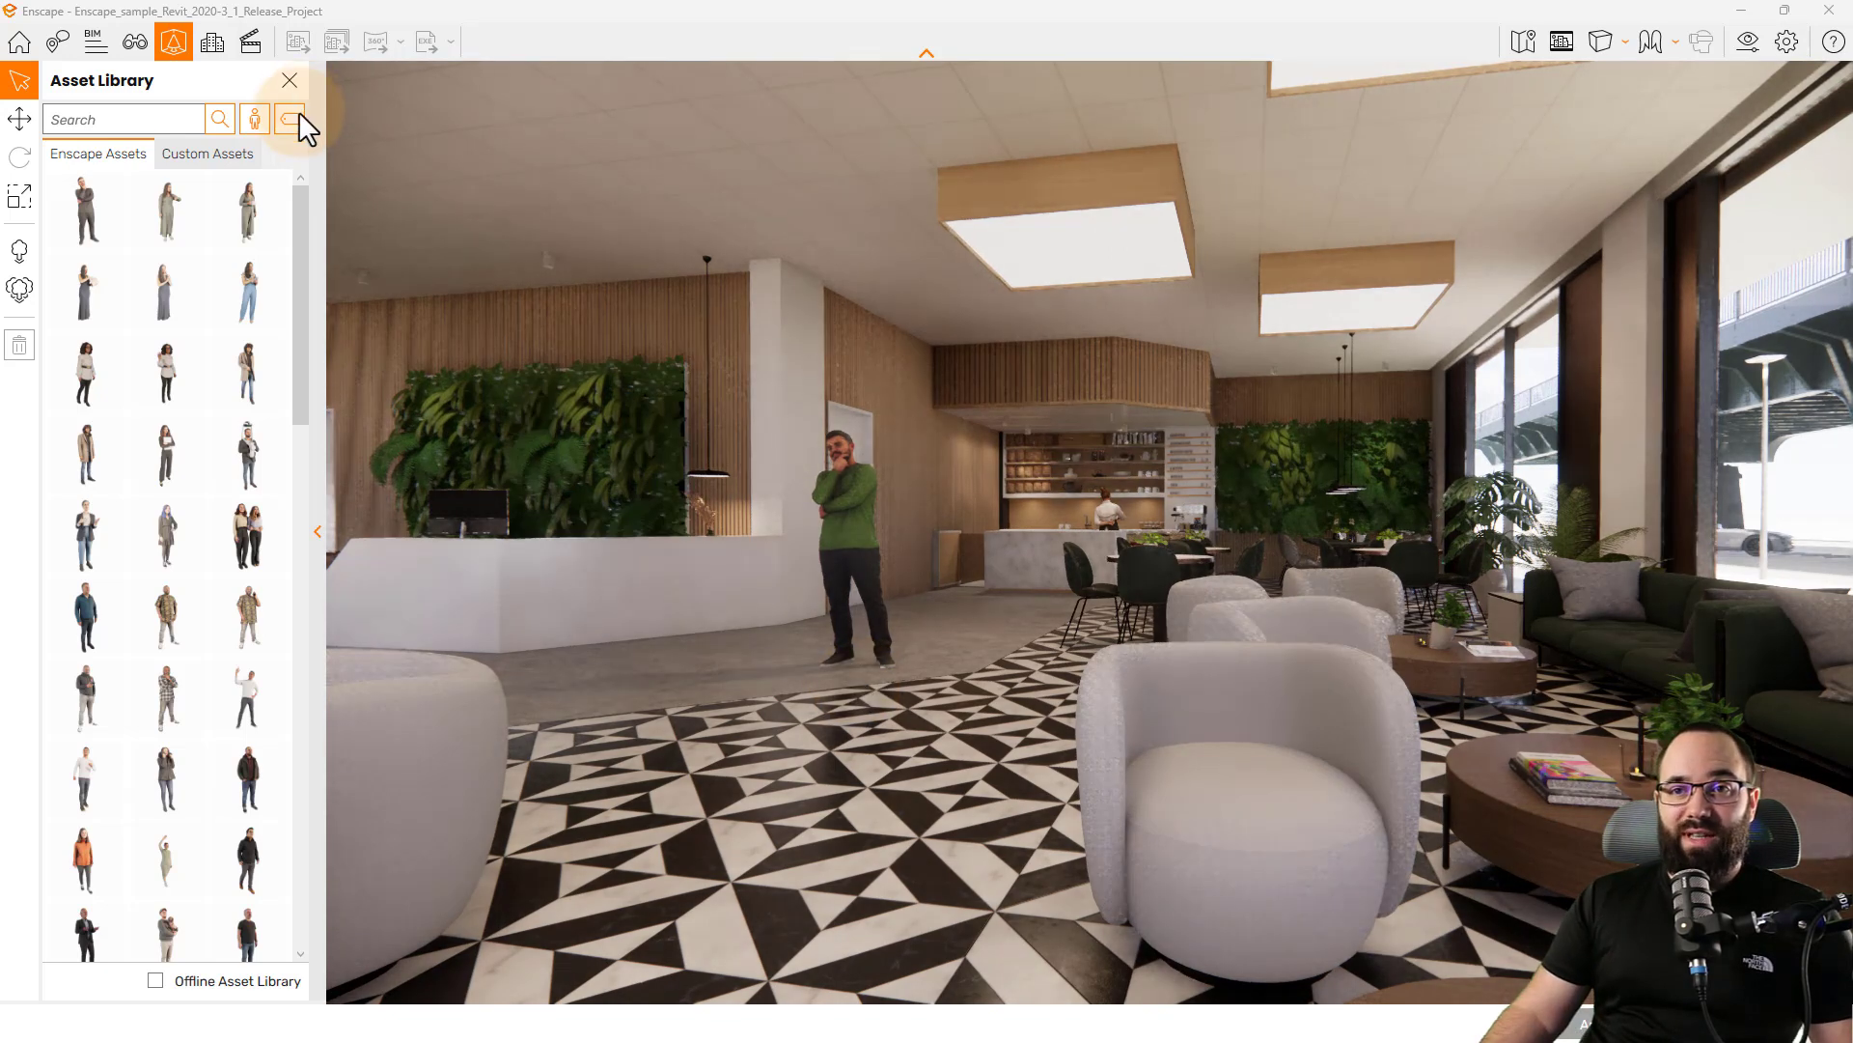
Review the tag filter with Exclusive enabled and close the asset library
click(290, 118)
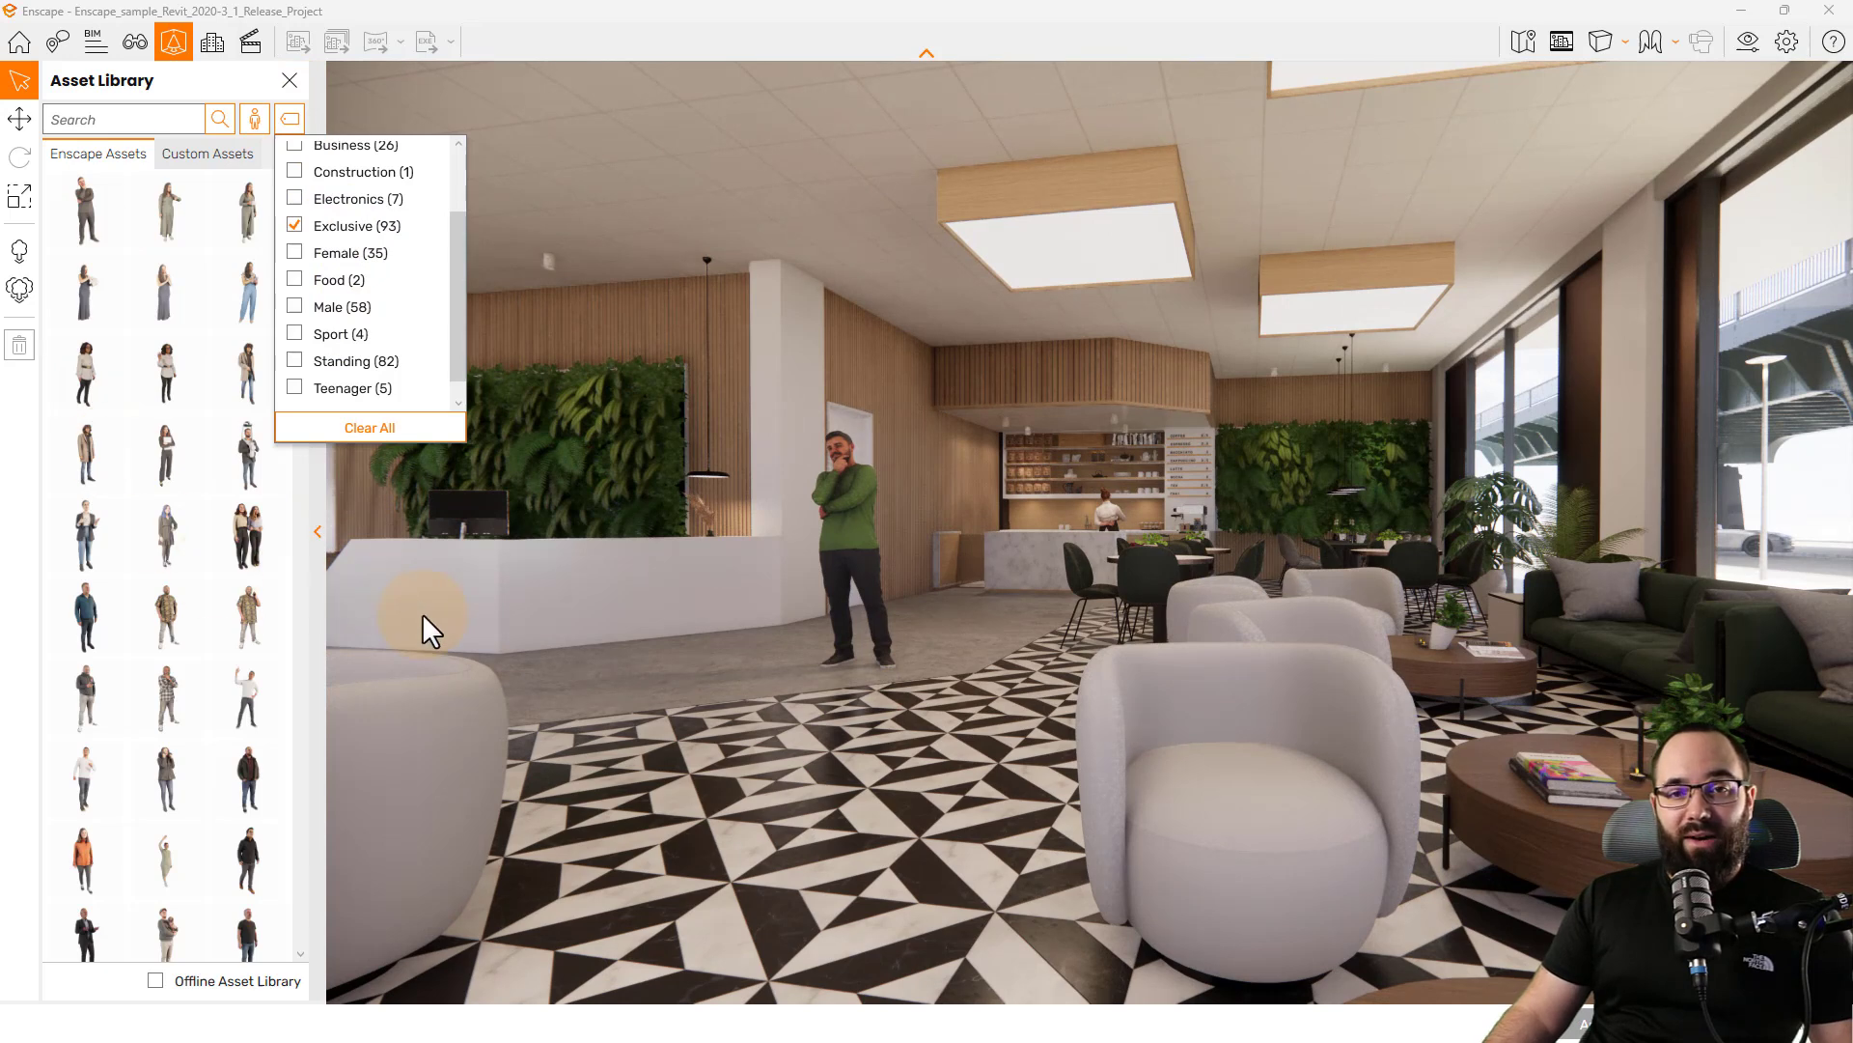
click(734, 626)
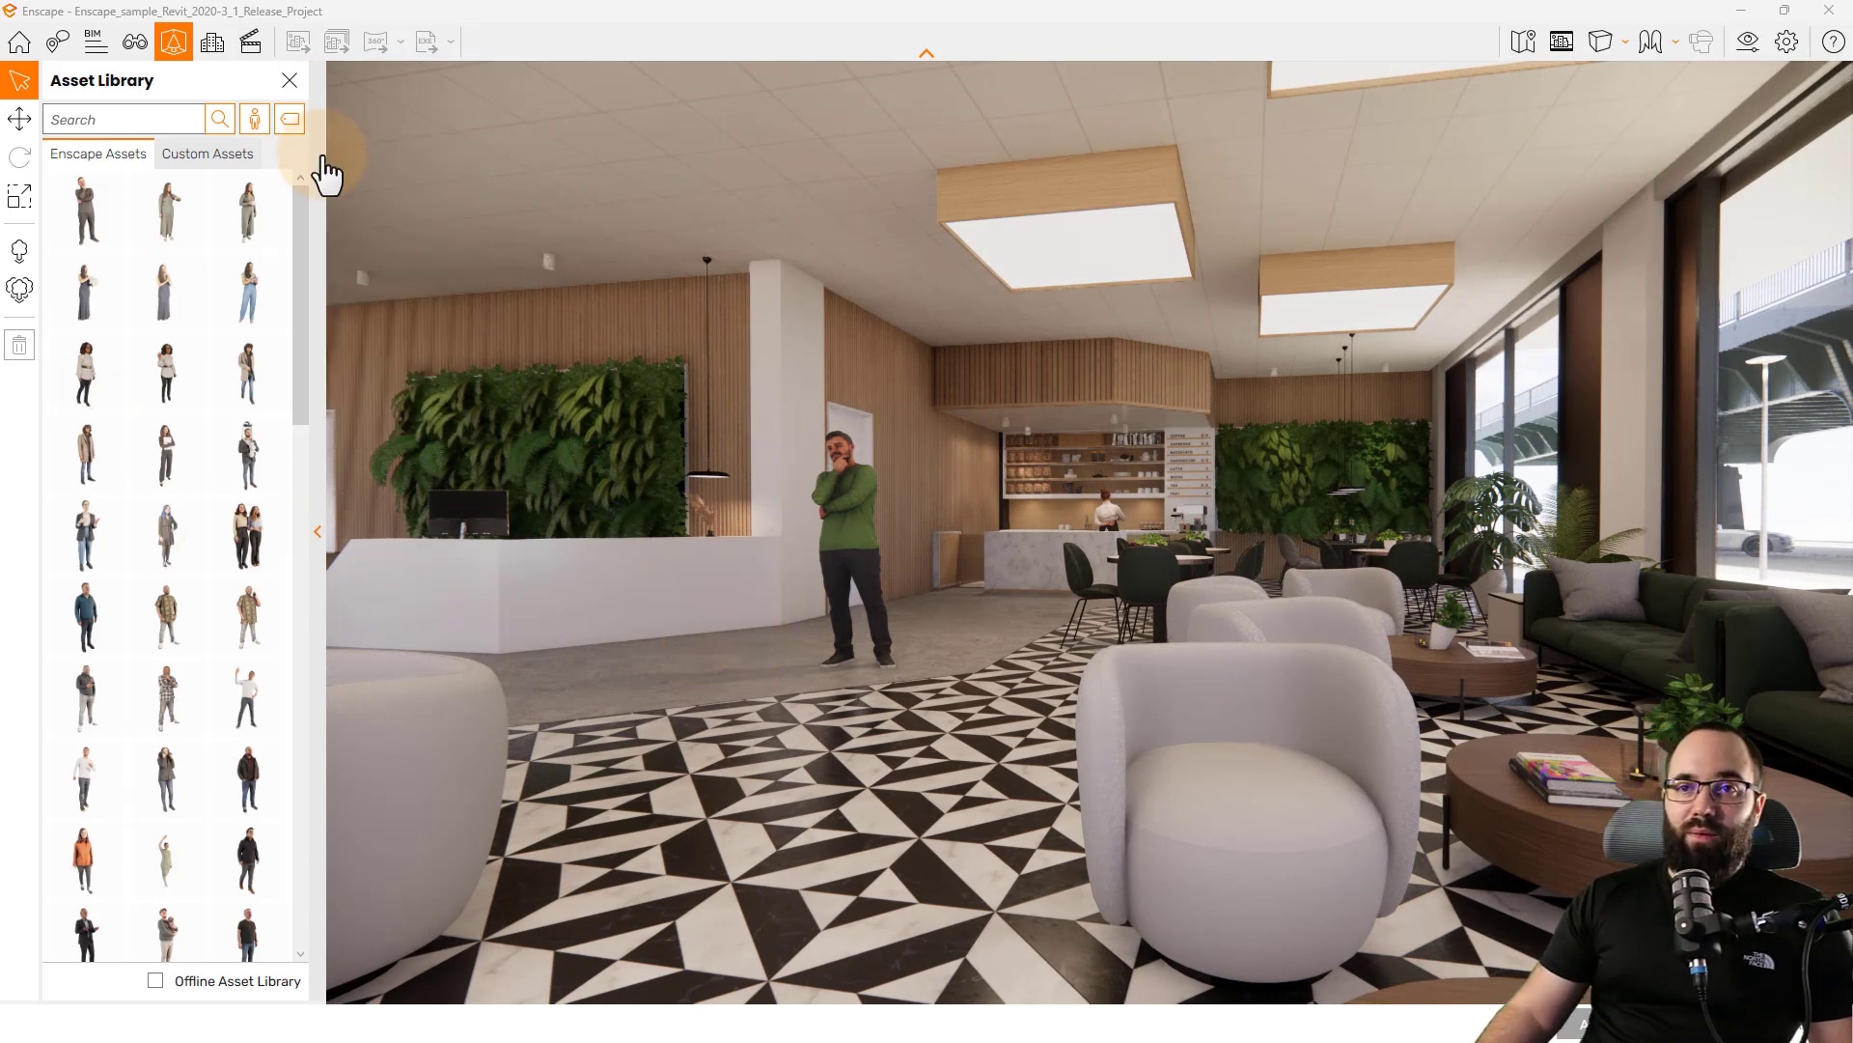
click(290, 81)
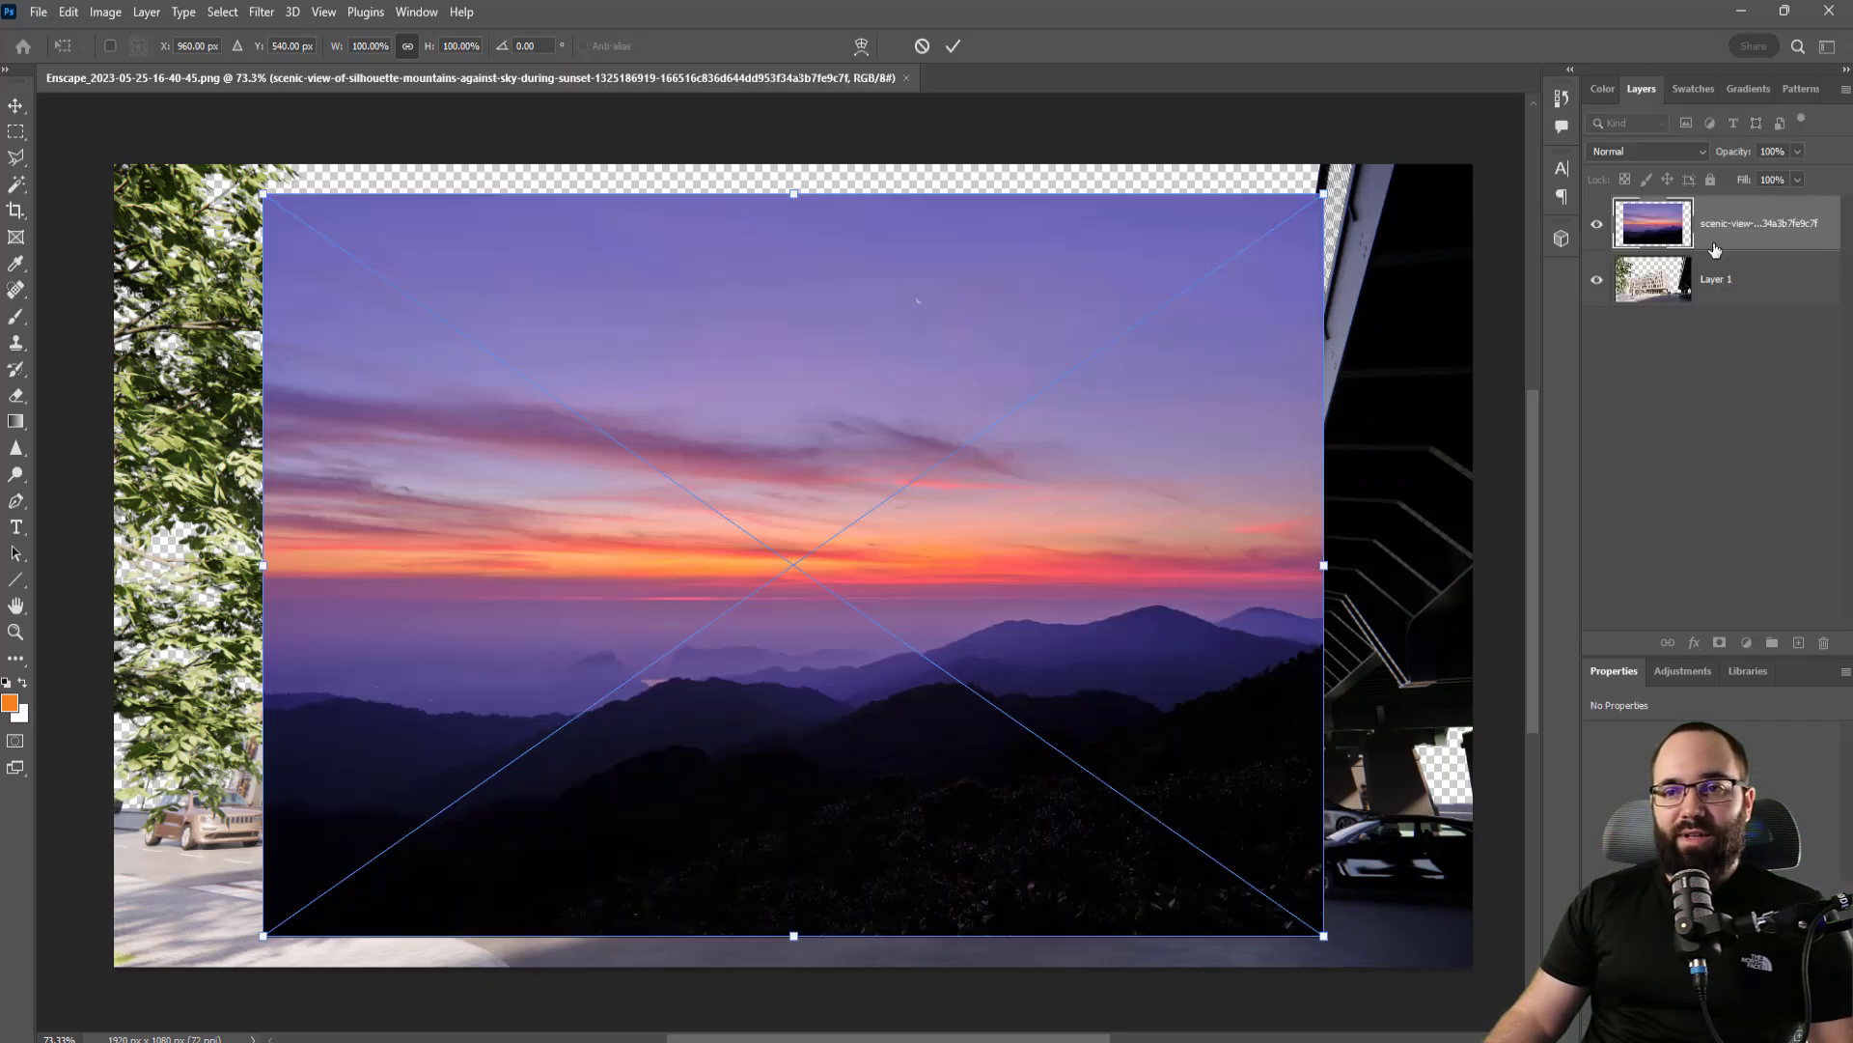
In Photoshop, move the sunset image layer below Layer 1 and scale it to about 128% to fill the sky behind the building
drag(1730, 230, 1713, 299)
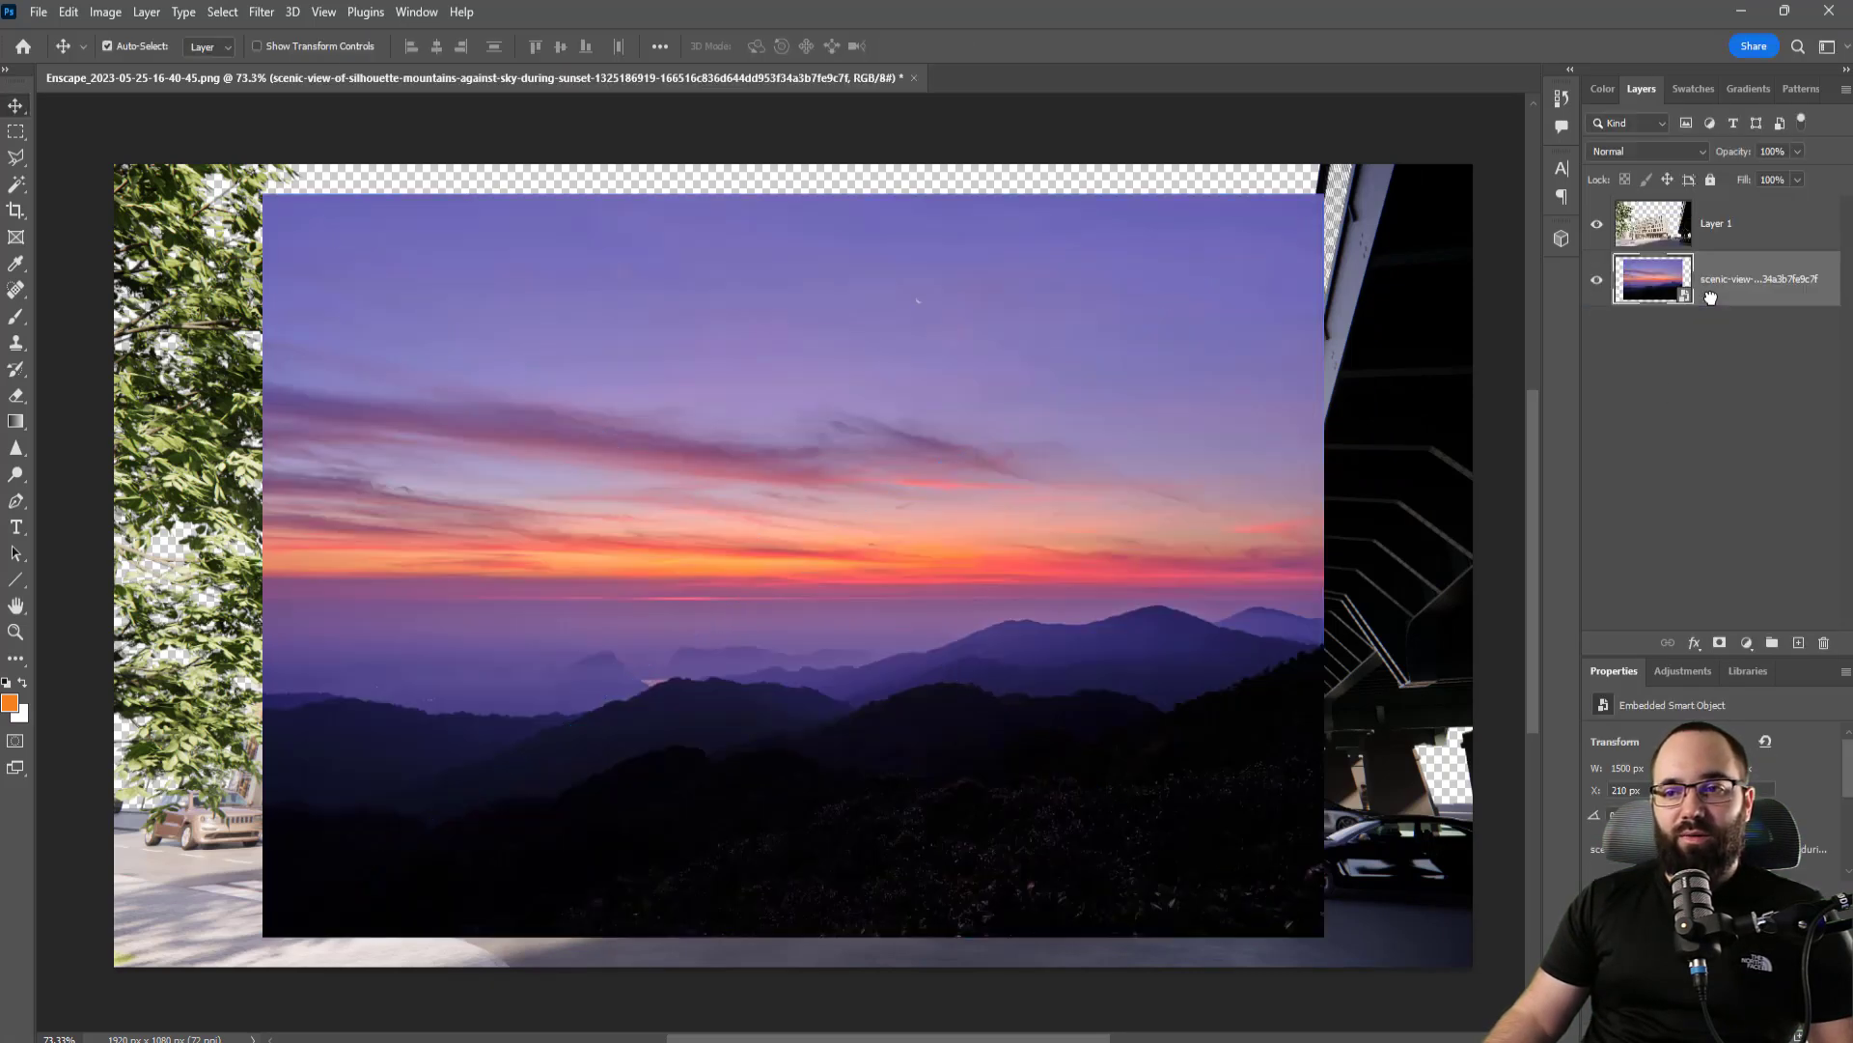
key(ctrl+t)
drag(612, 318, 467, 287)
drag(1168, 958, 1465, 960)
alt+scroll(1307, 954, down, 2)
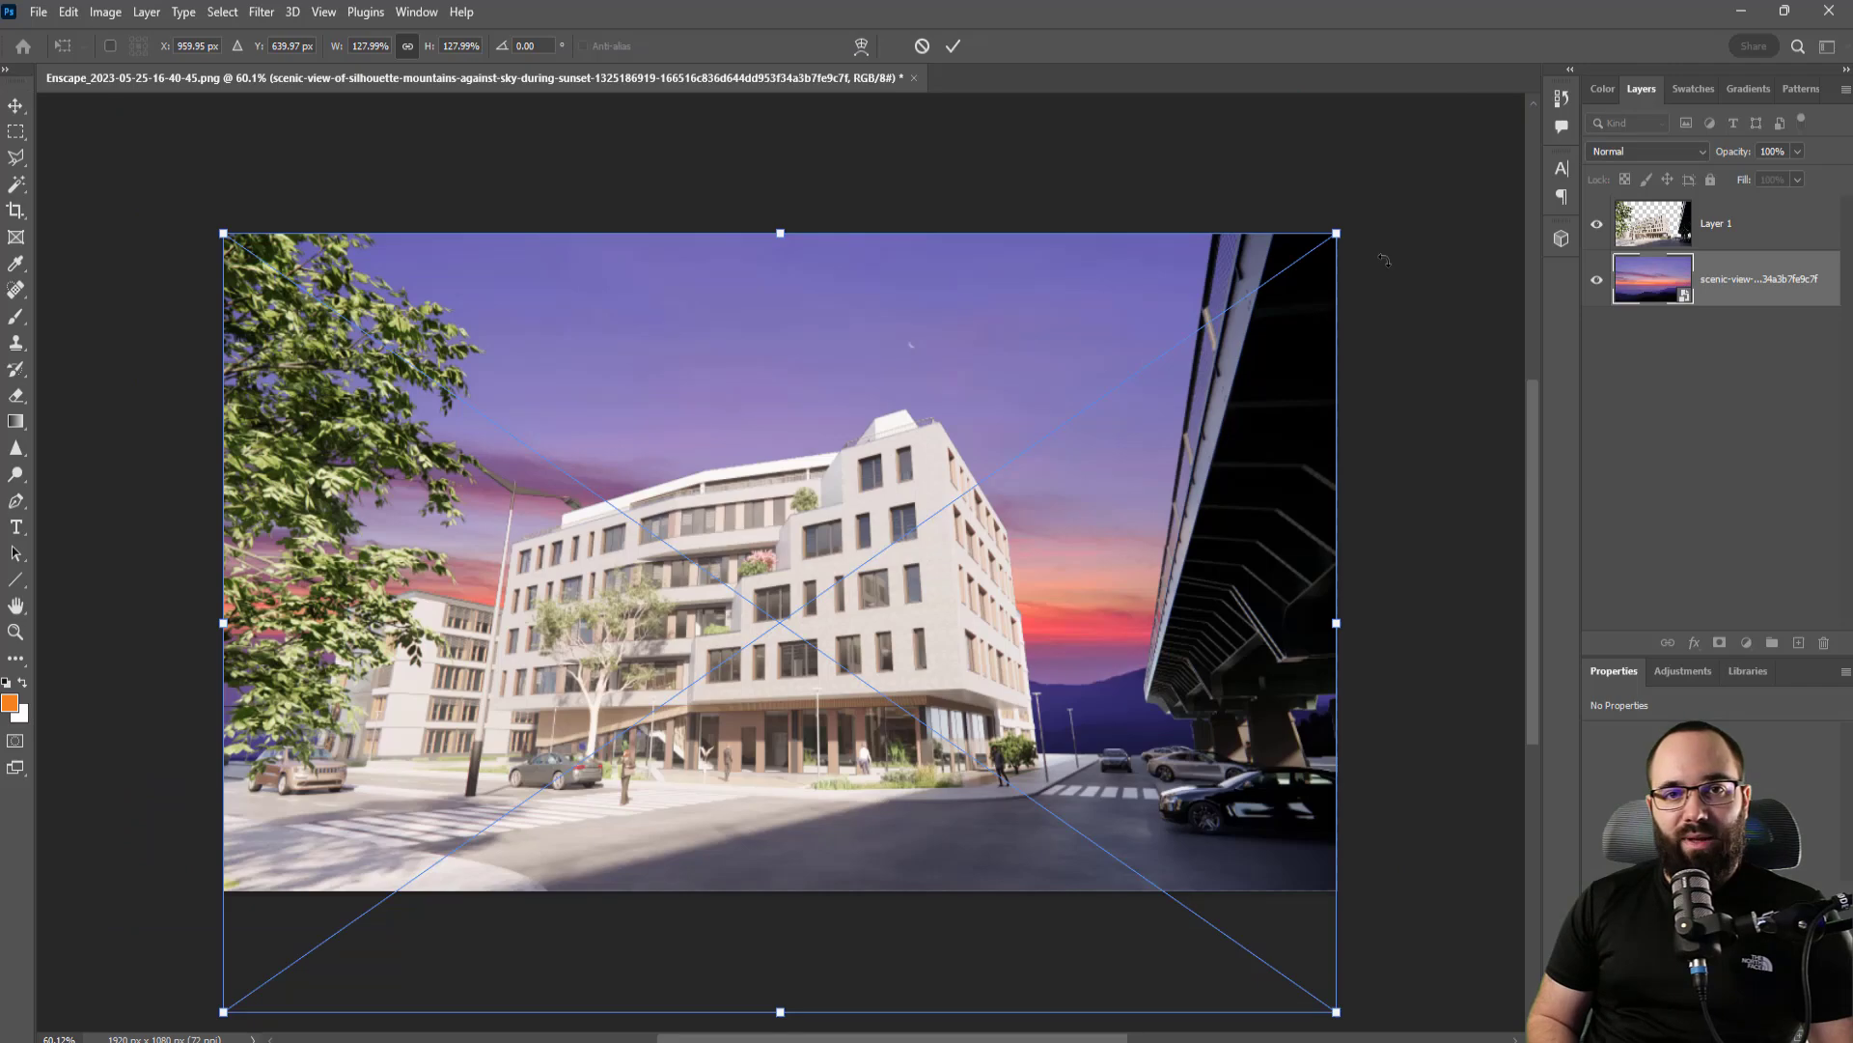
click(956, 46)
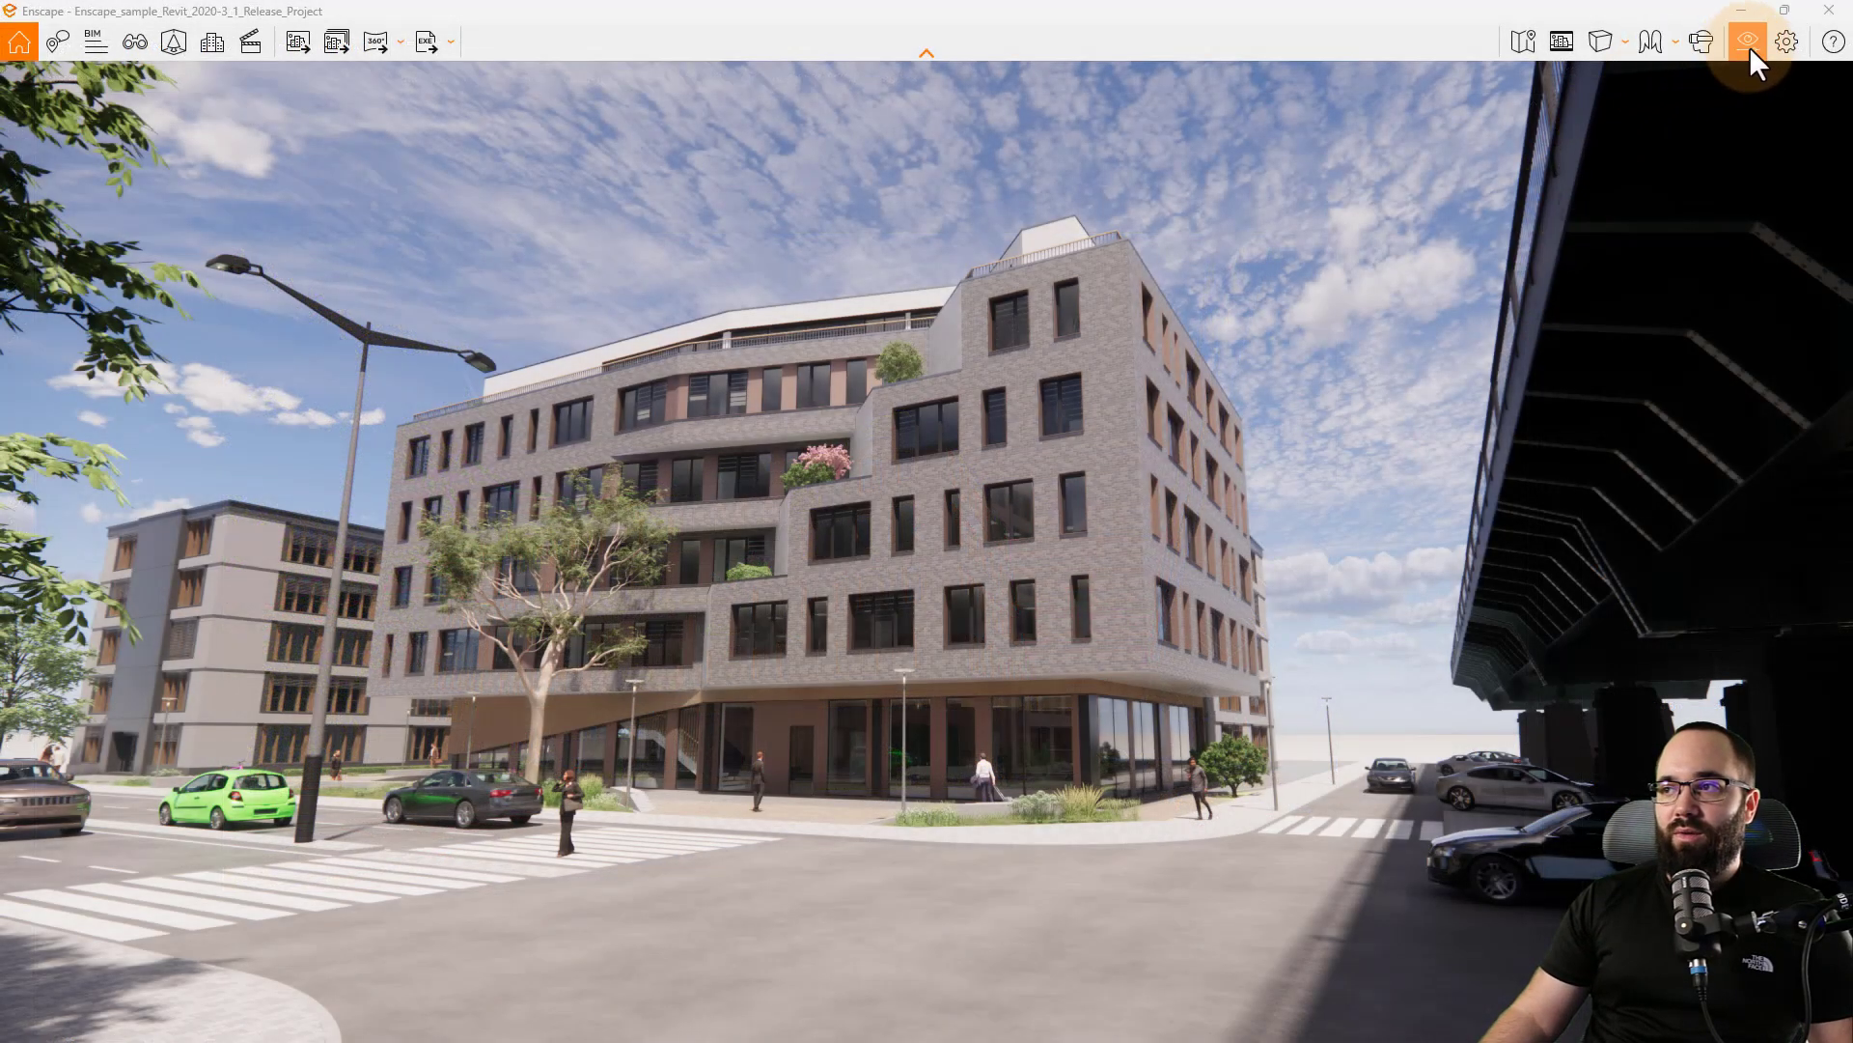
In Enscape, examine the Apply Alpha Channel option for PNG images in the visual settings' output options and close the settings
click(1748, 42)
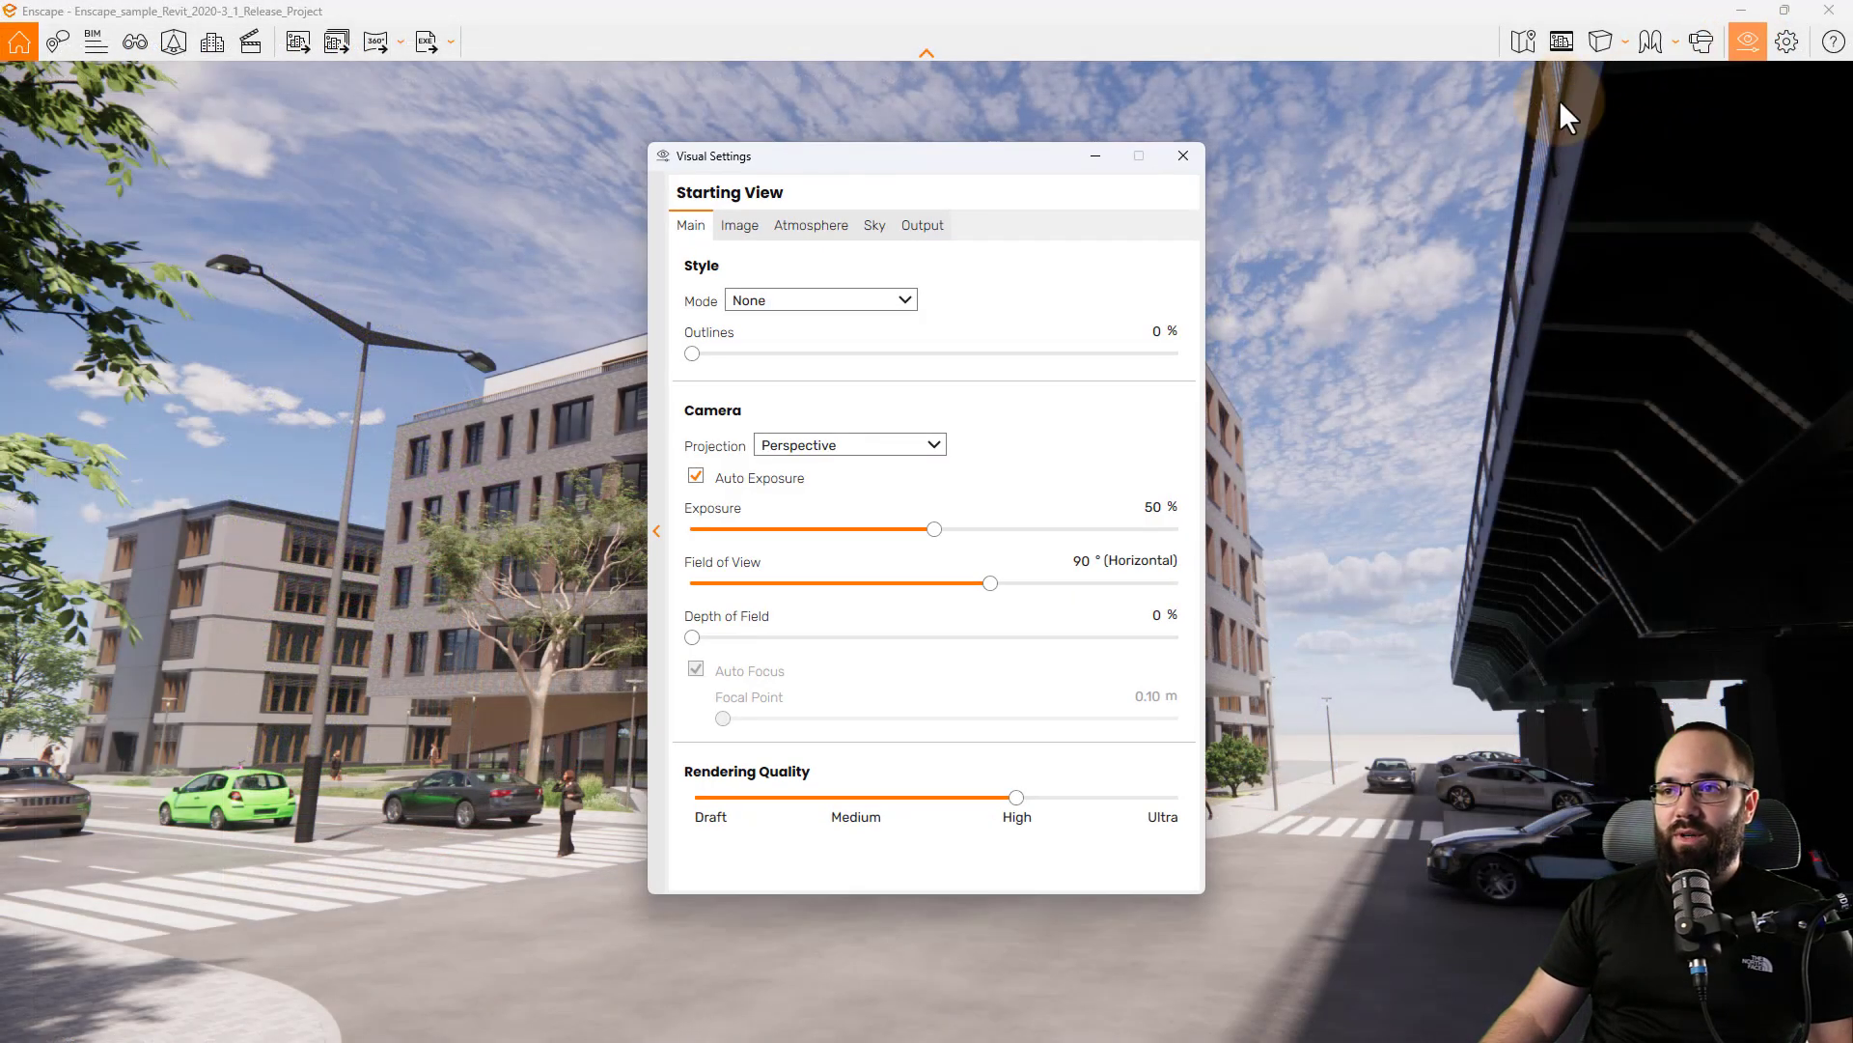
click(937, 226)
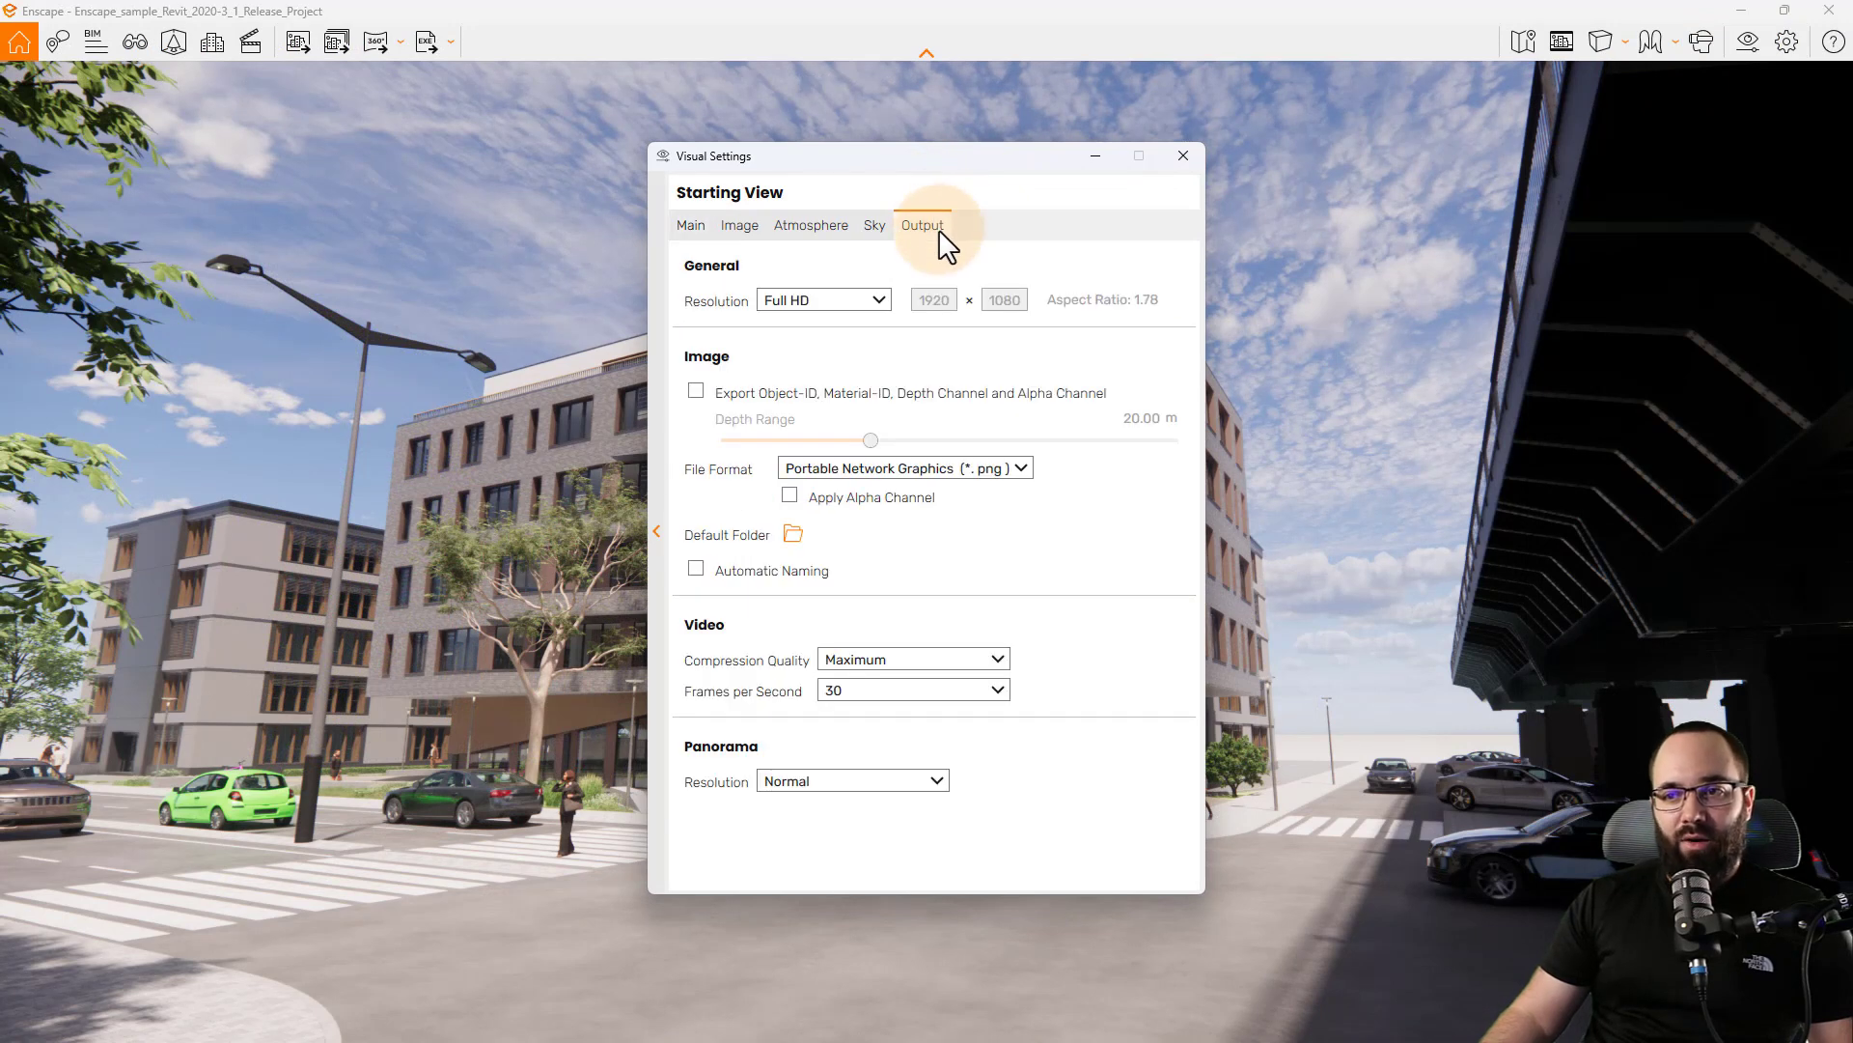
mouse_move(795, 519)
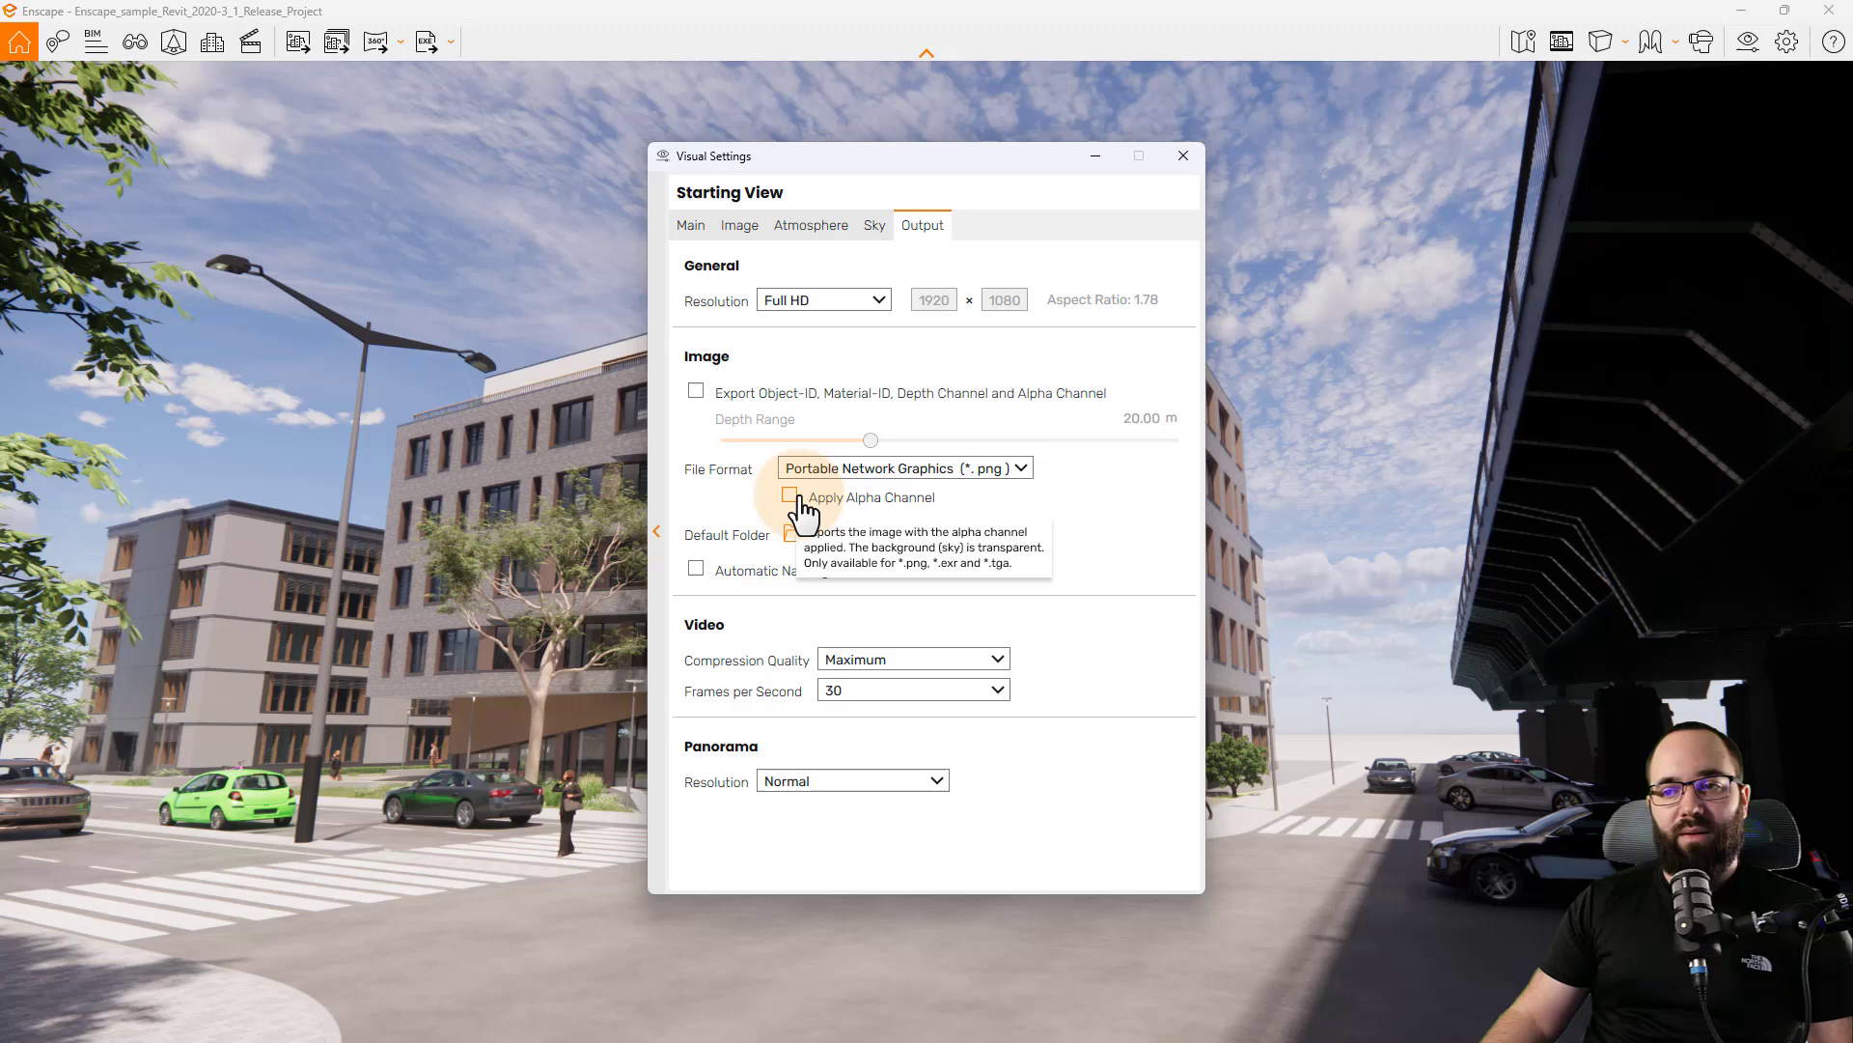
click(1182, 156)
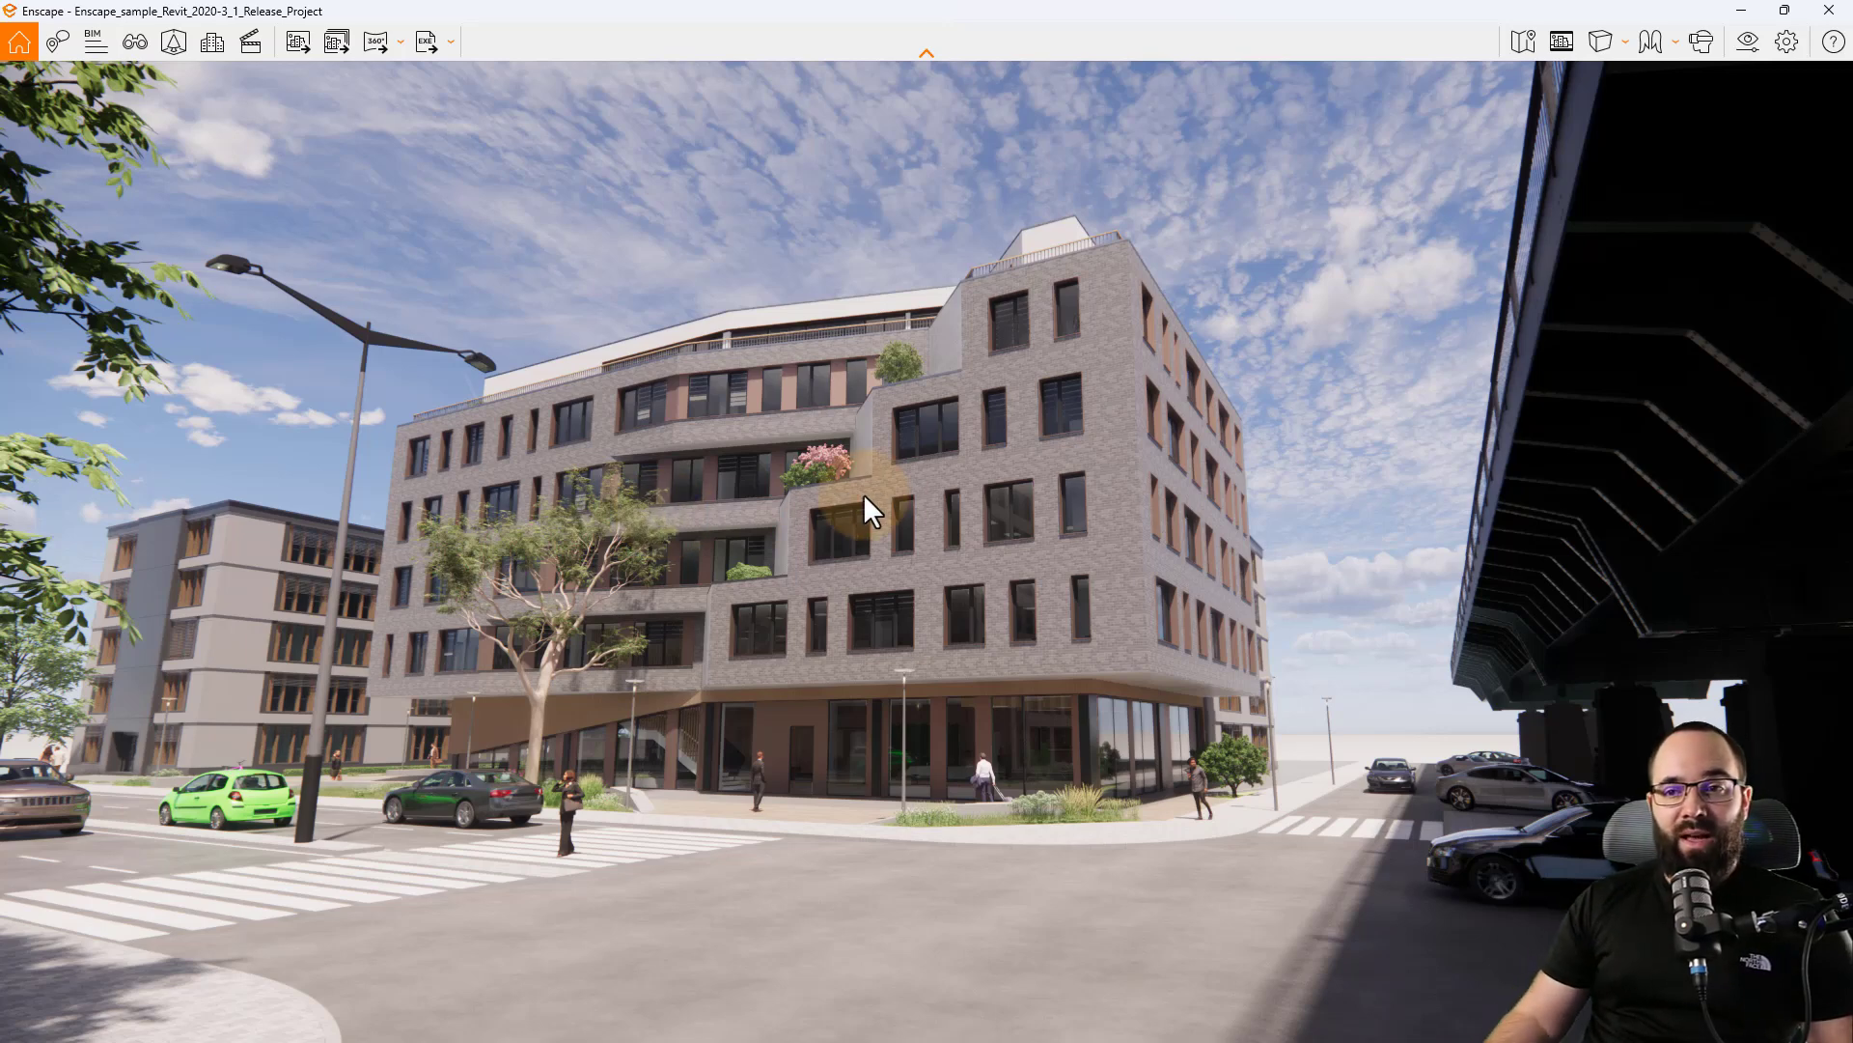
Raise the camera above the street, switch the projection to Orthographic and orbit to an elevated overview of the whole site
drag(849, 537, 768, 580)
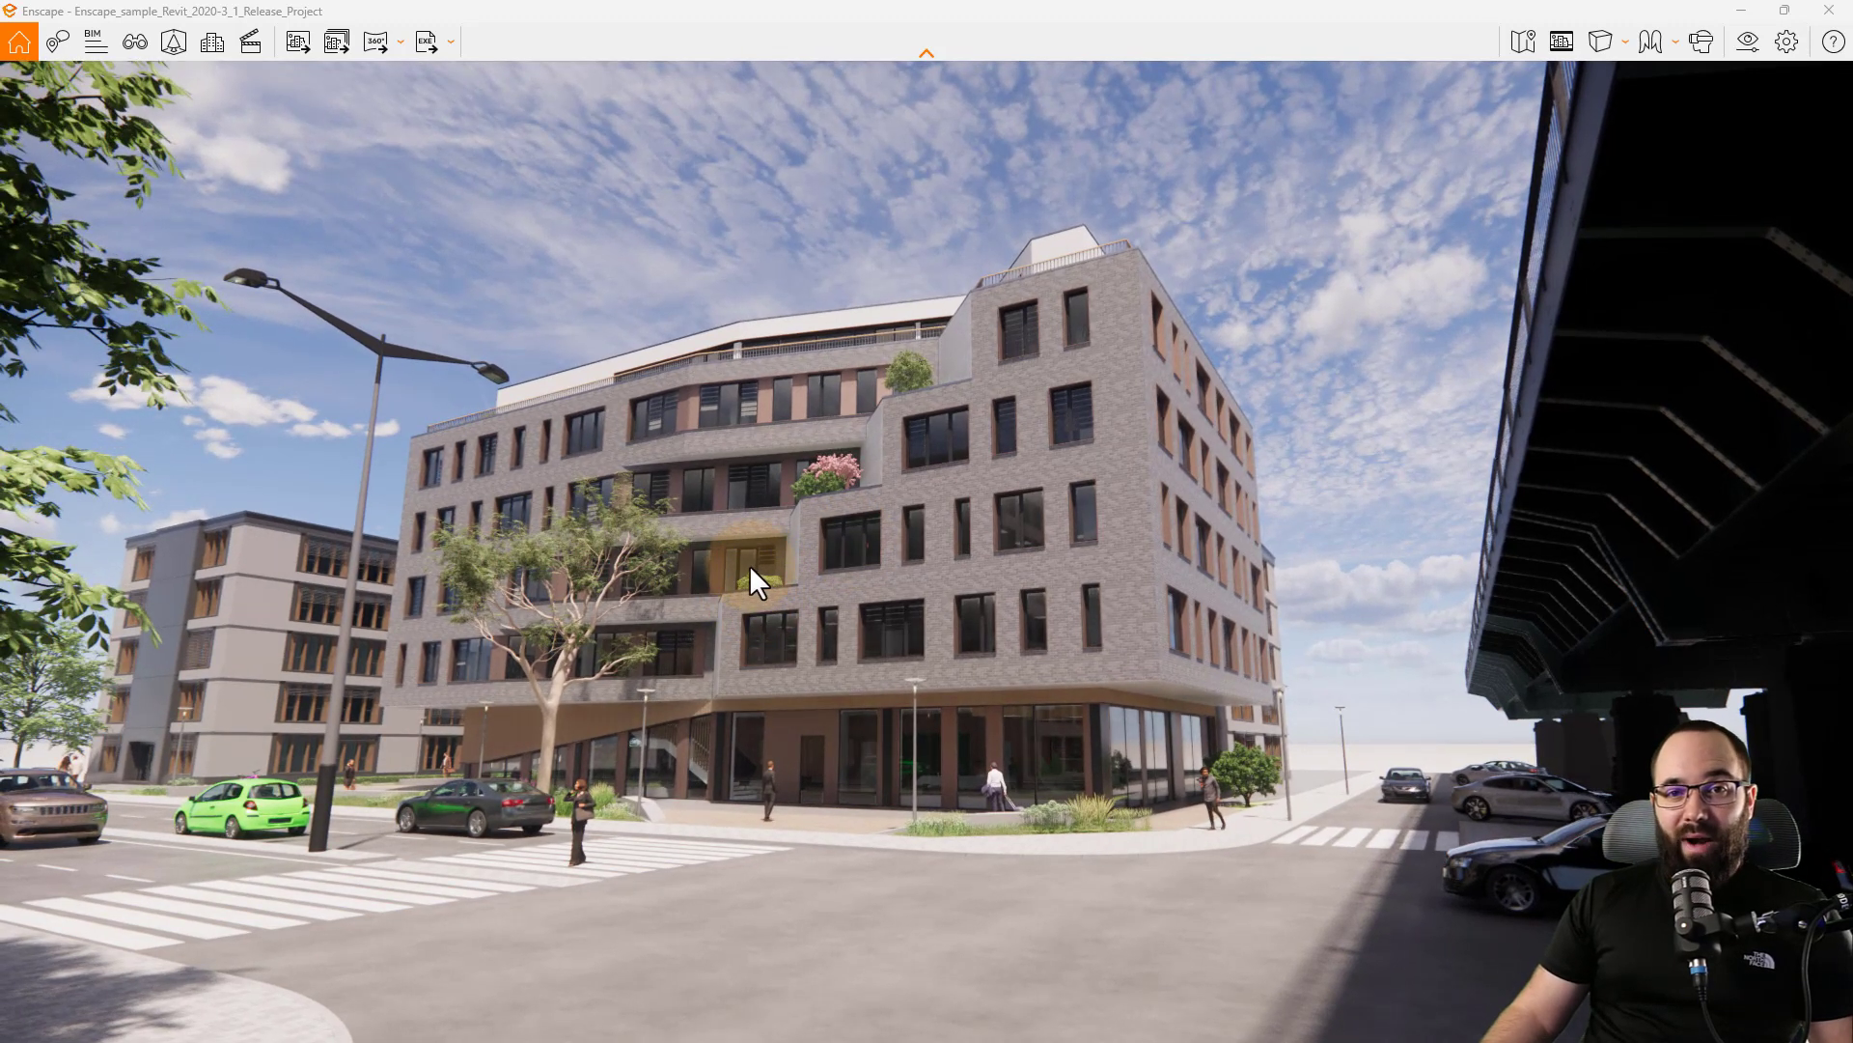
drag(737, 567, 740, 568)
key(e)
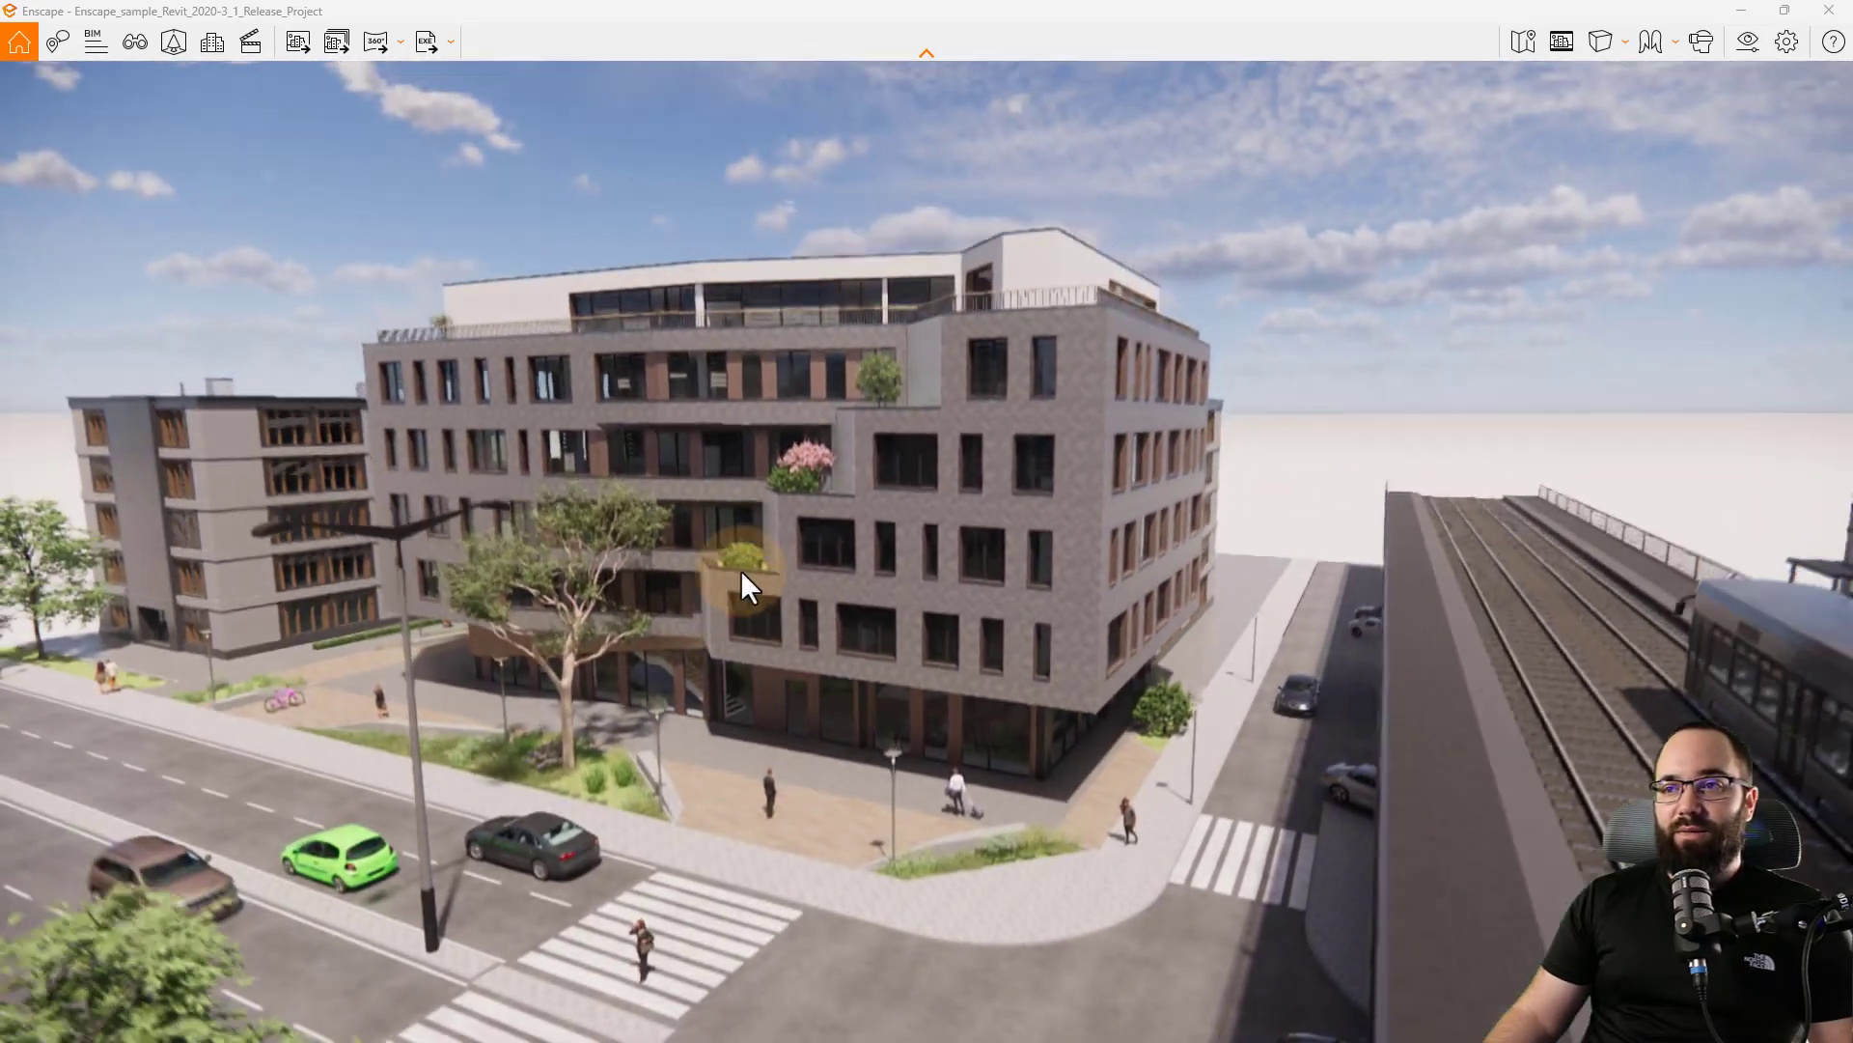
click(1603, 48)
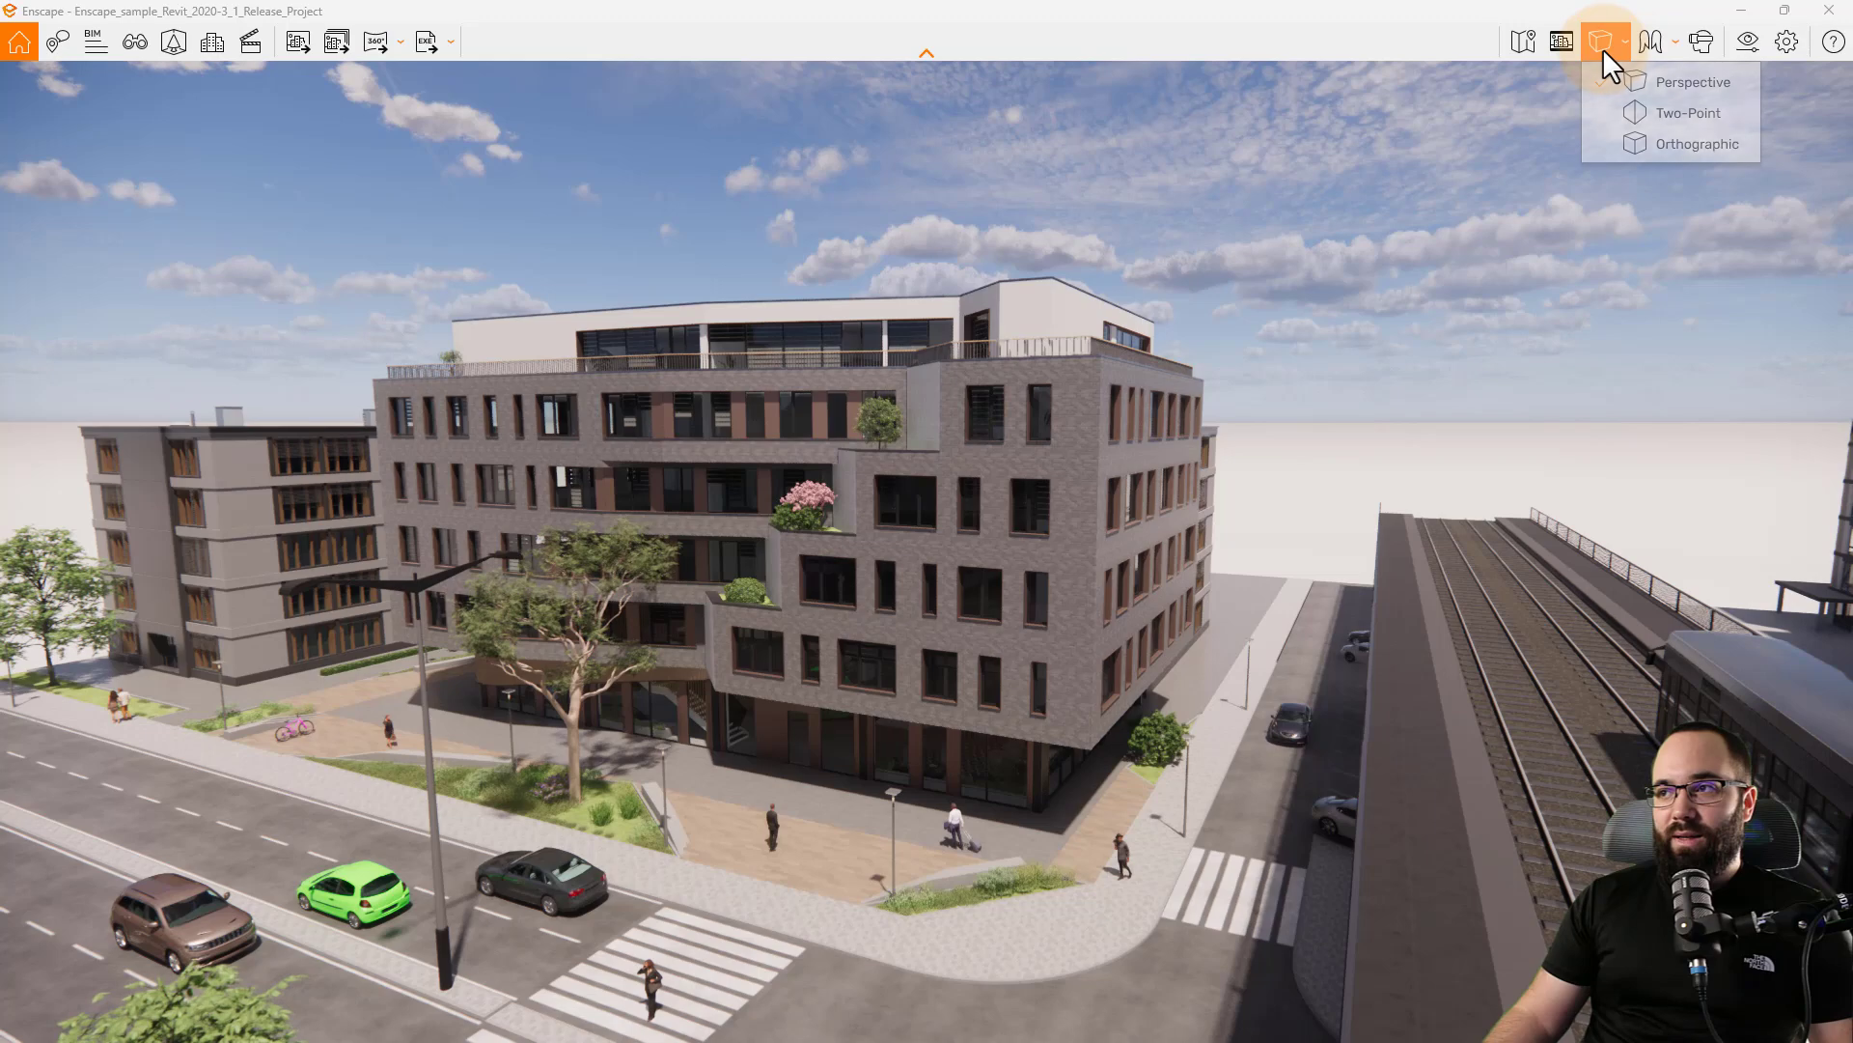
click(1664, 148)
drag(960, 544, 1079, 355)
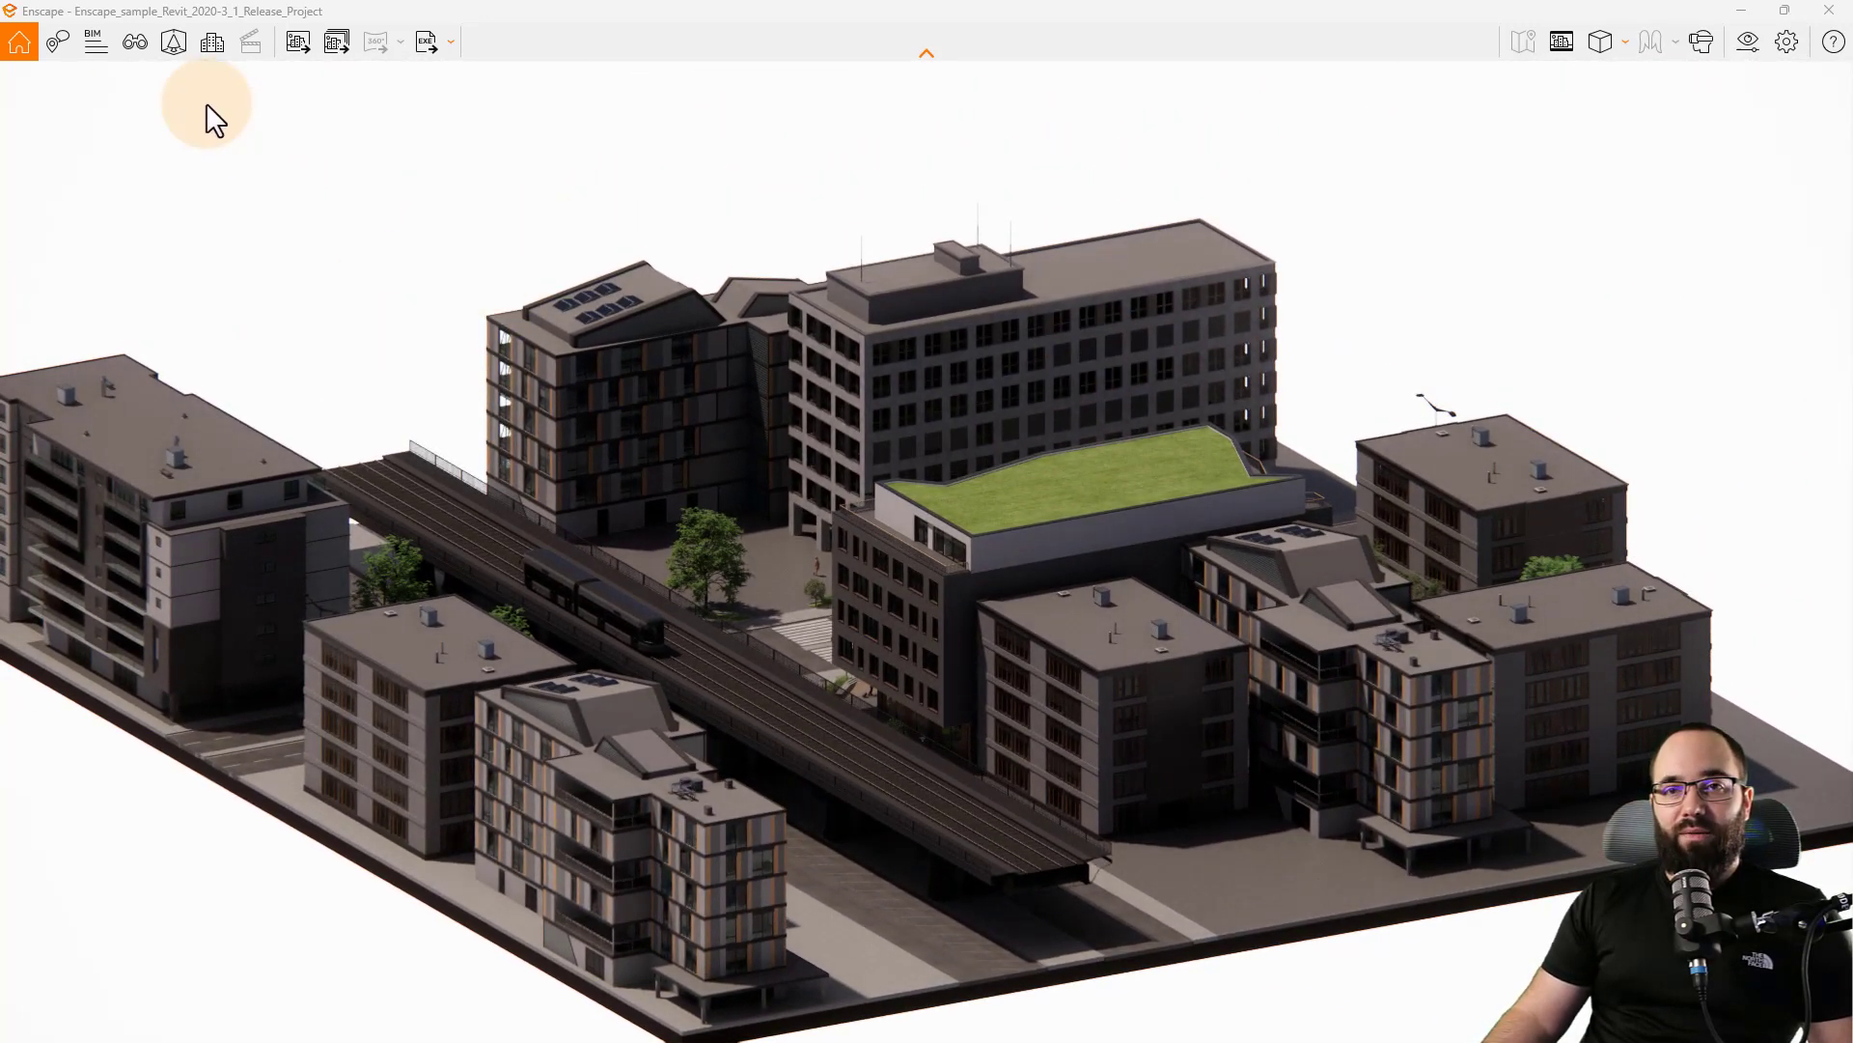
Create a saved view of the orthographic overview named "Enscape 3D view 1 - Test", linked to the Starting View preset
click(134, 42)
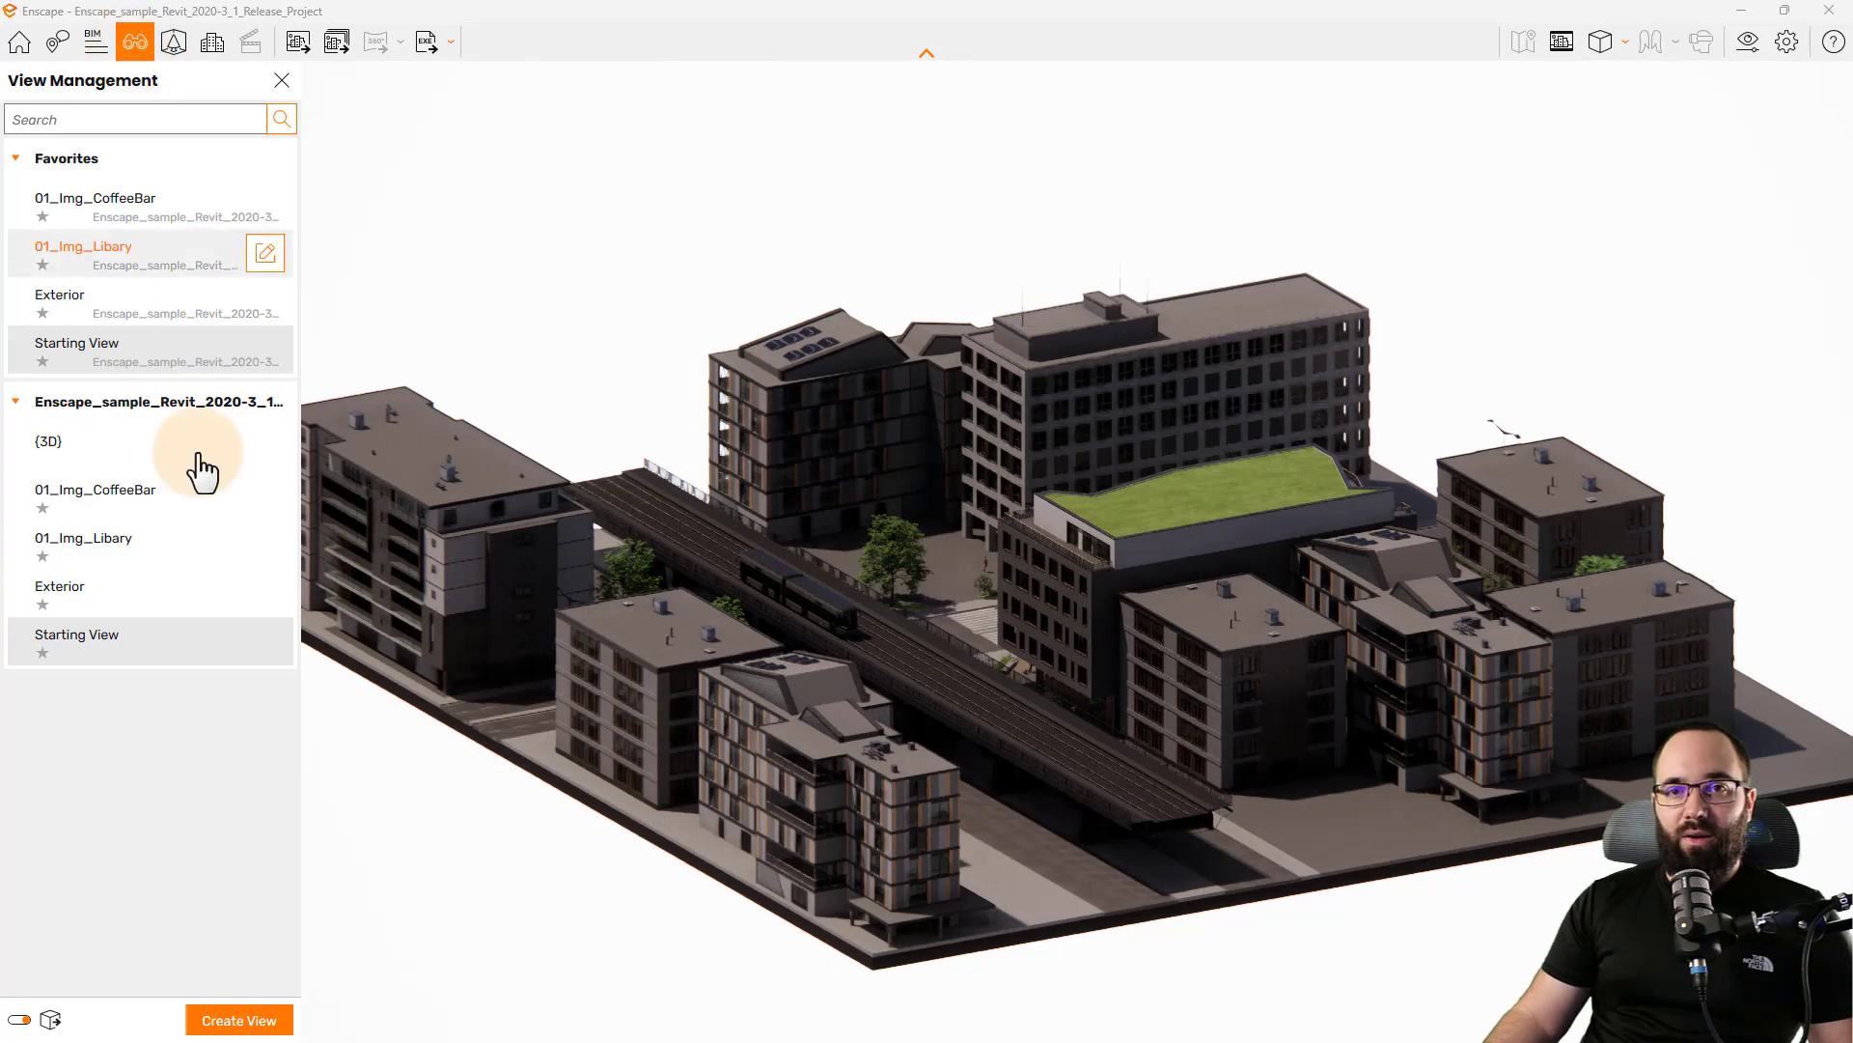
click(220, 1022)
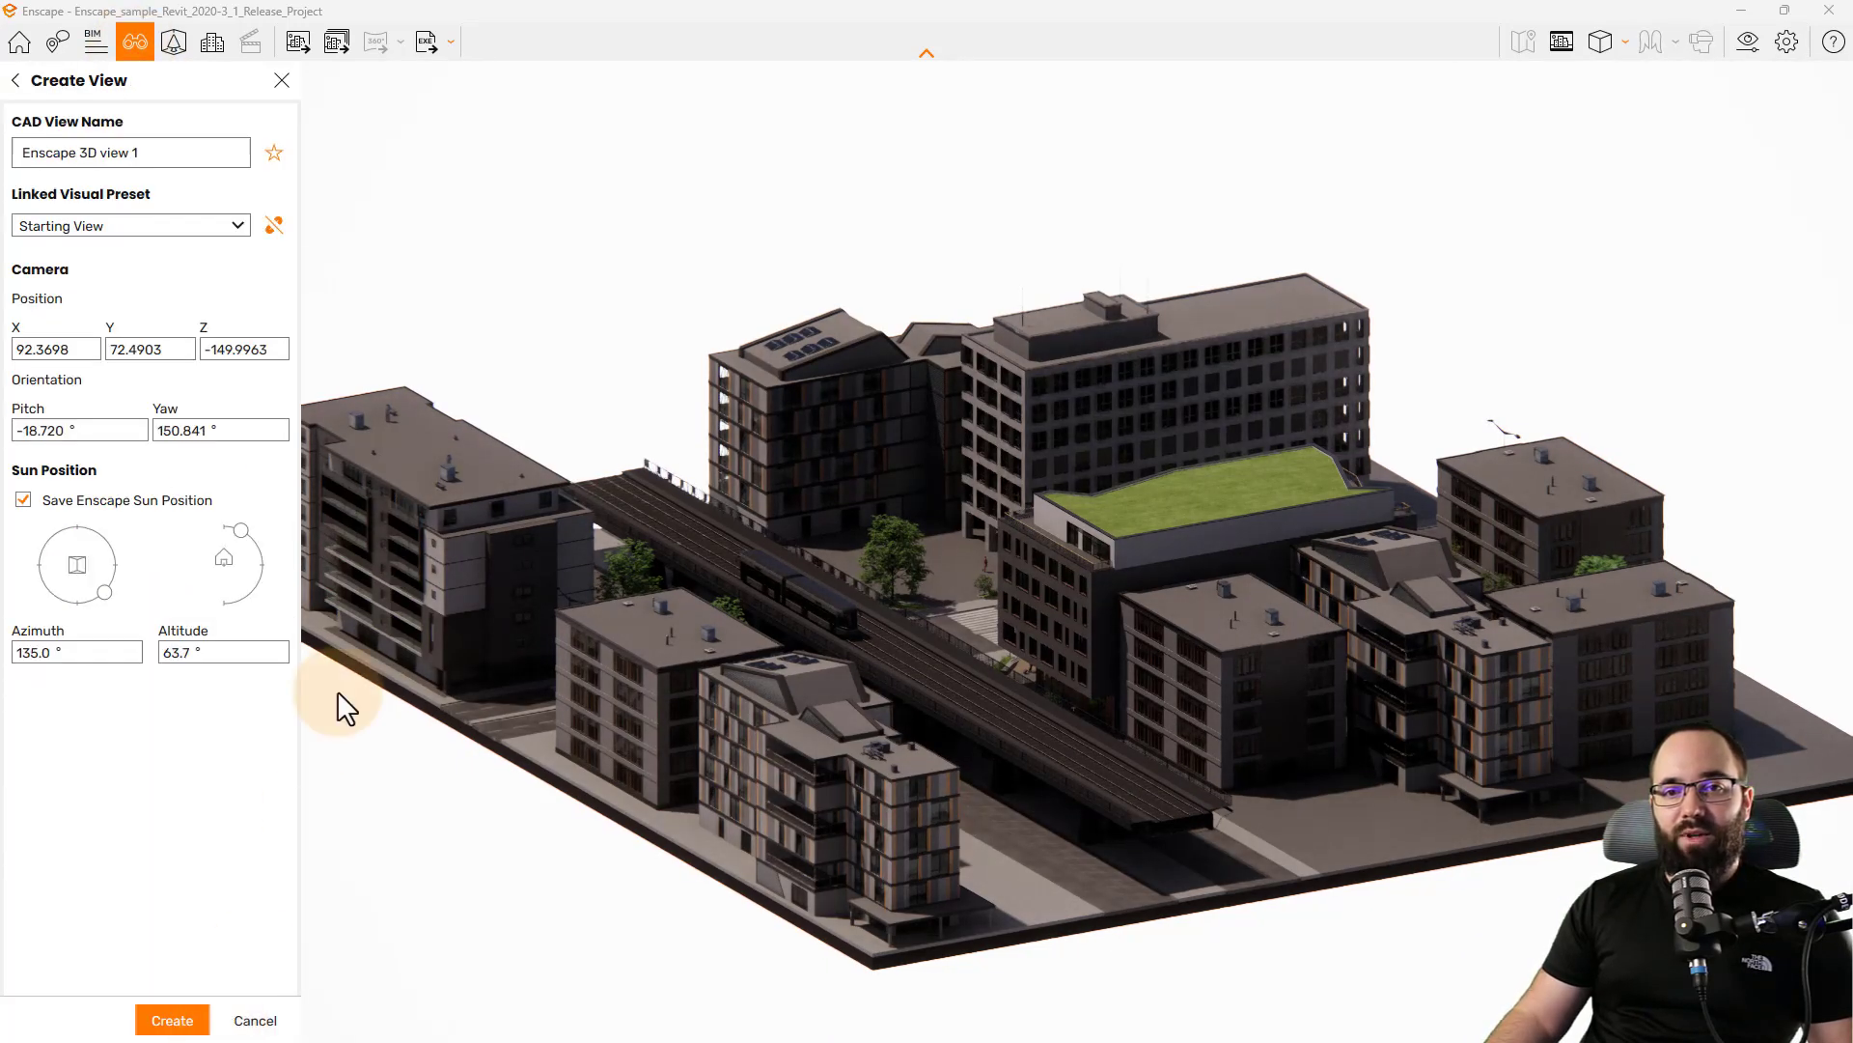
click(174, 152)
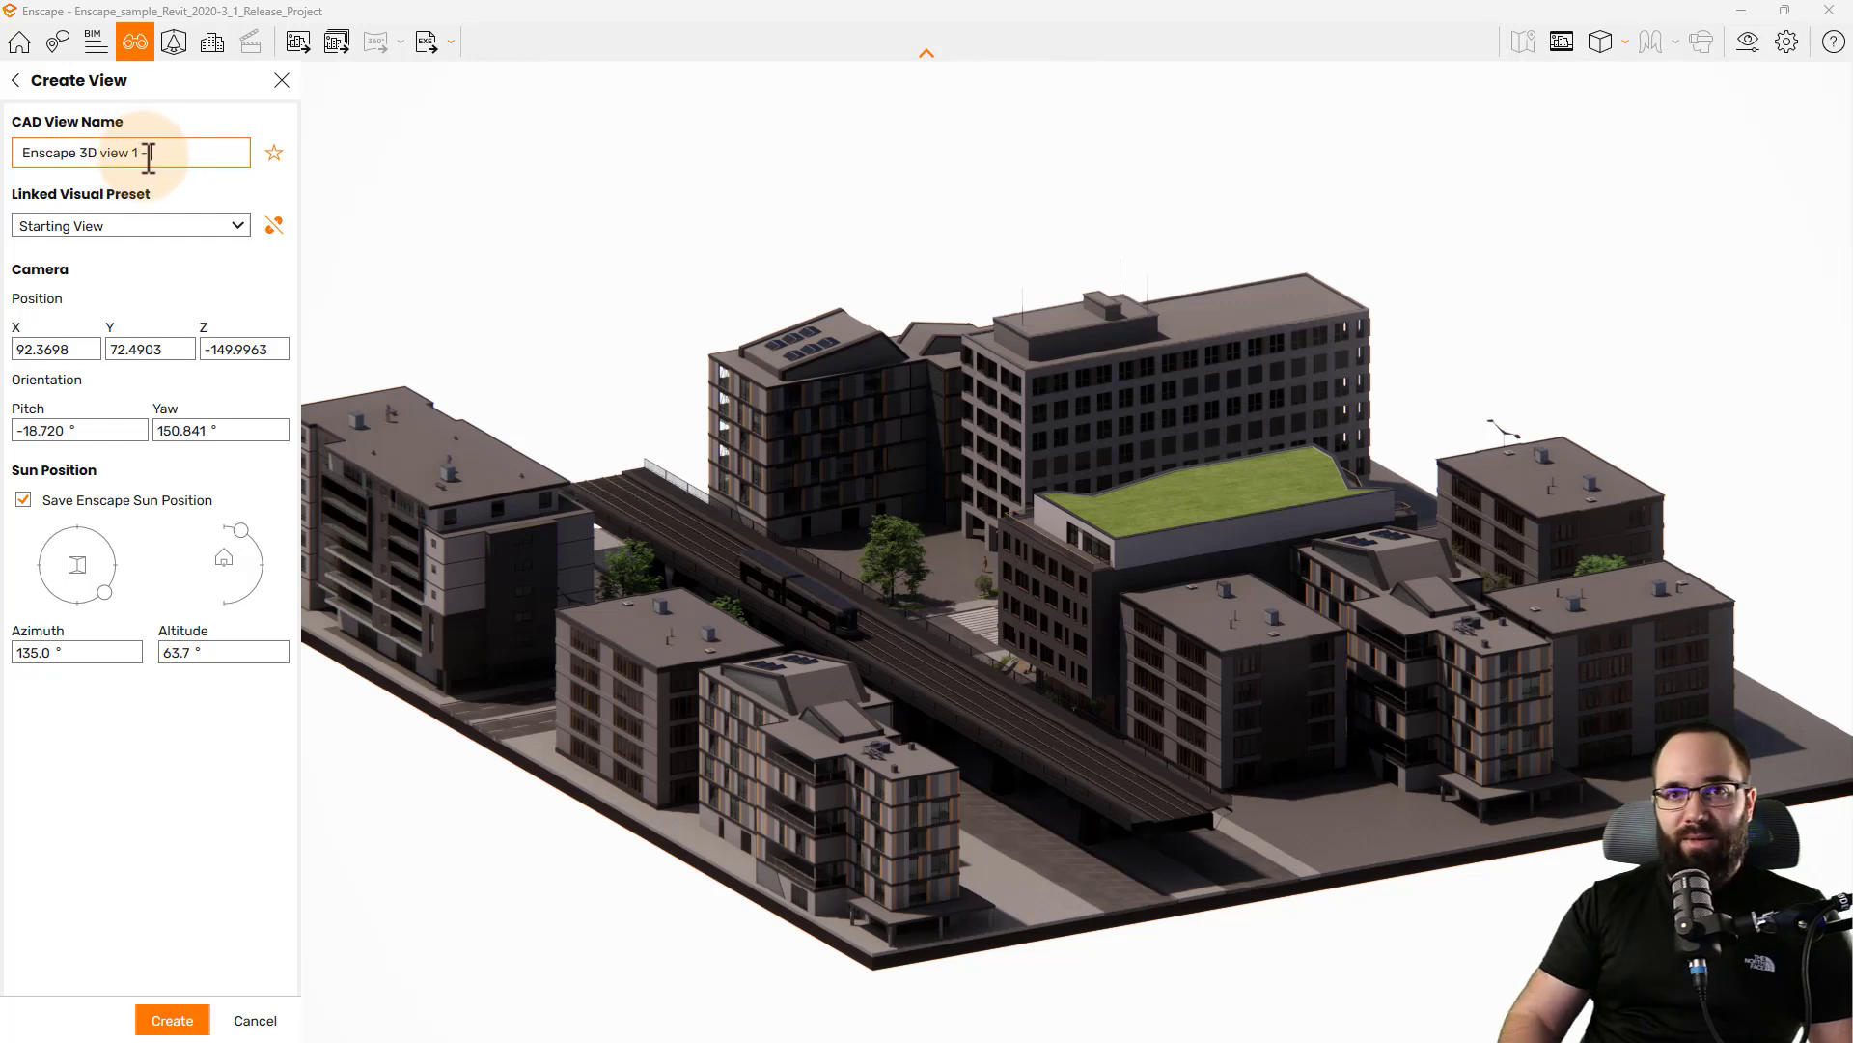
text(- Test)
click(172, 1021)
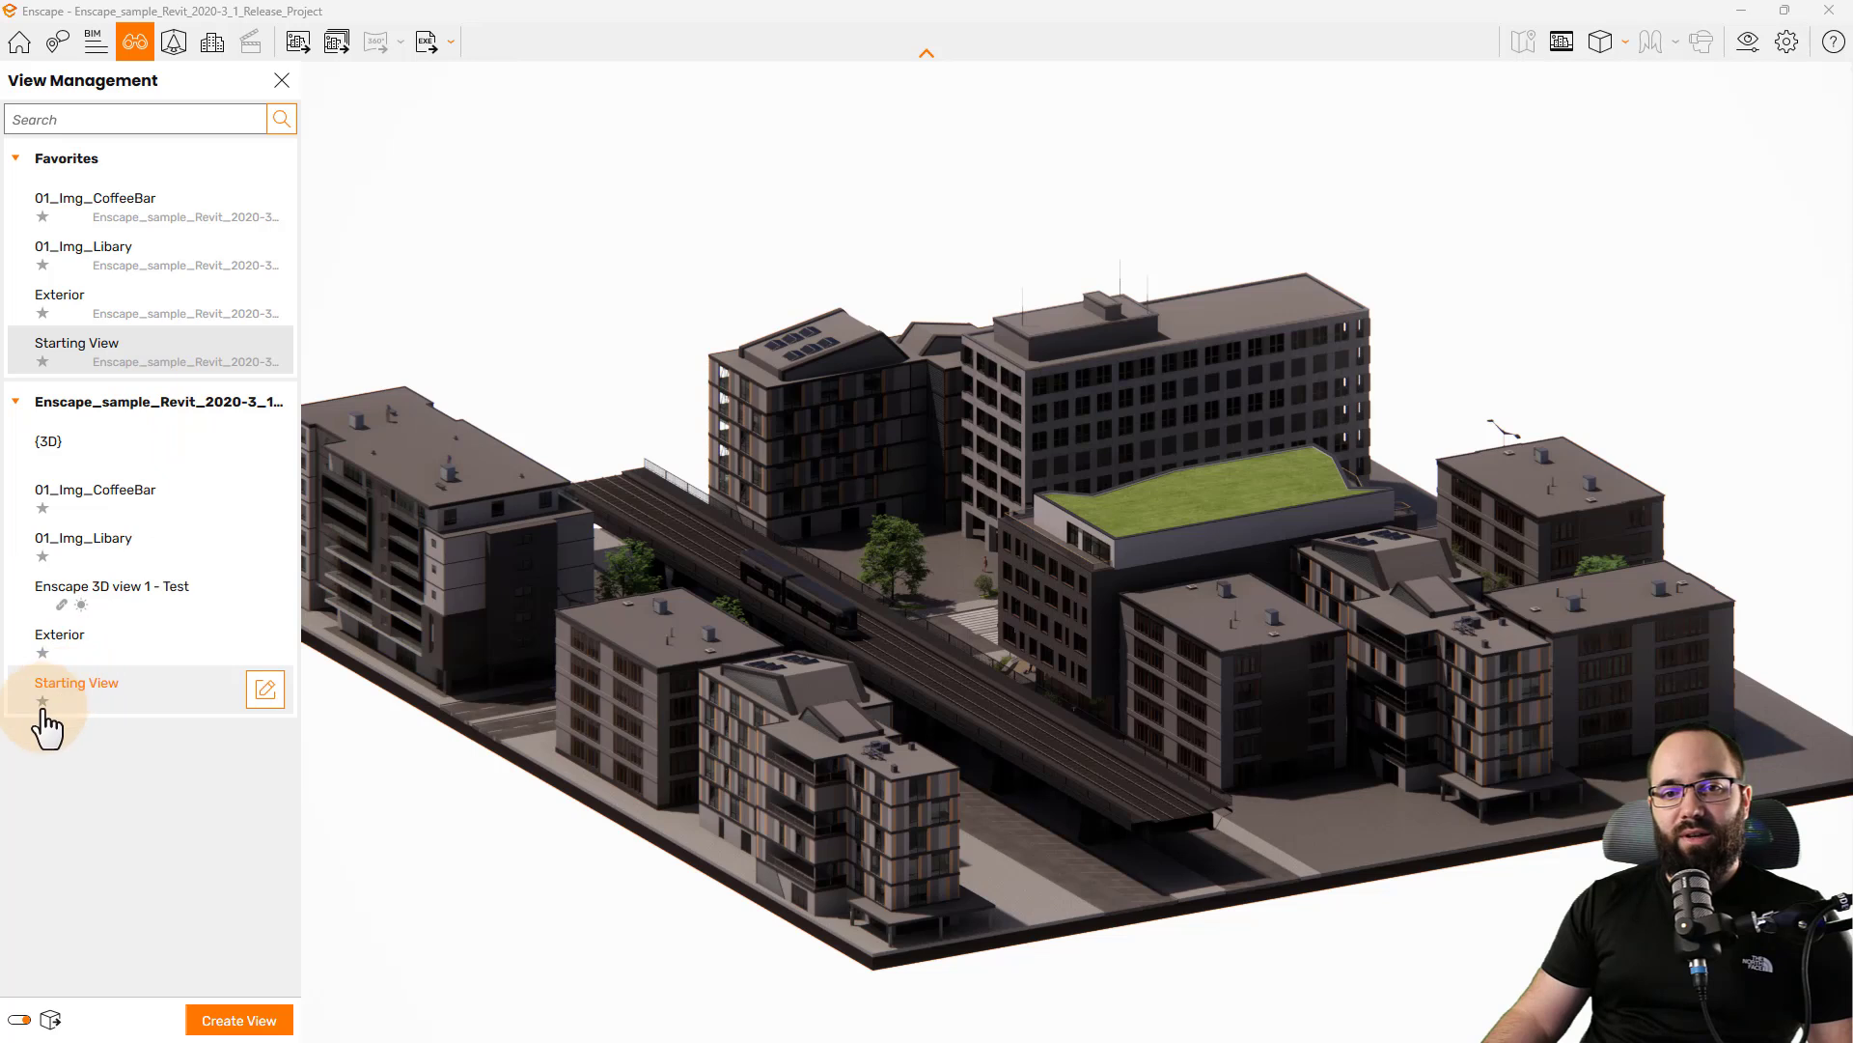
click(70, 603)
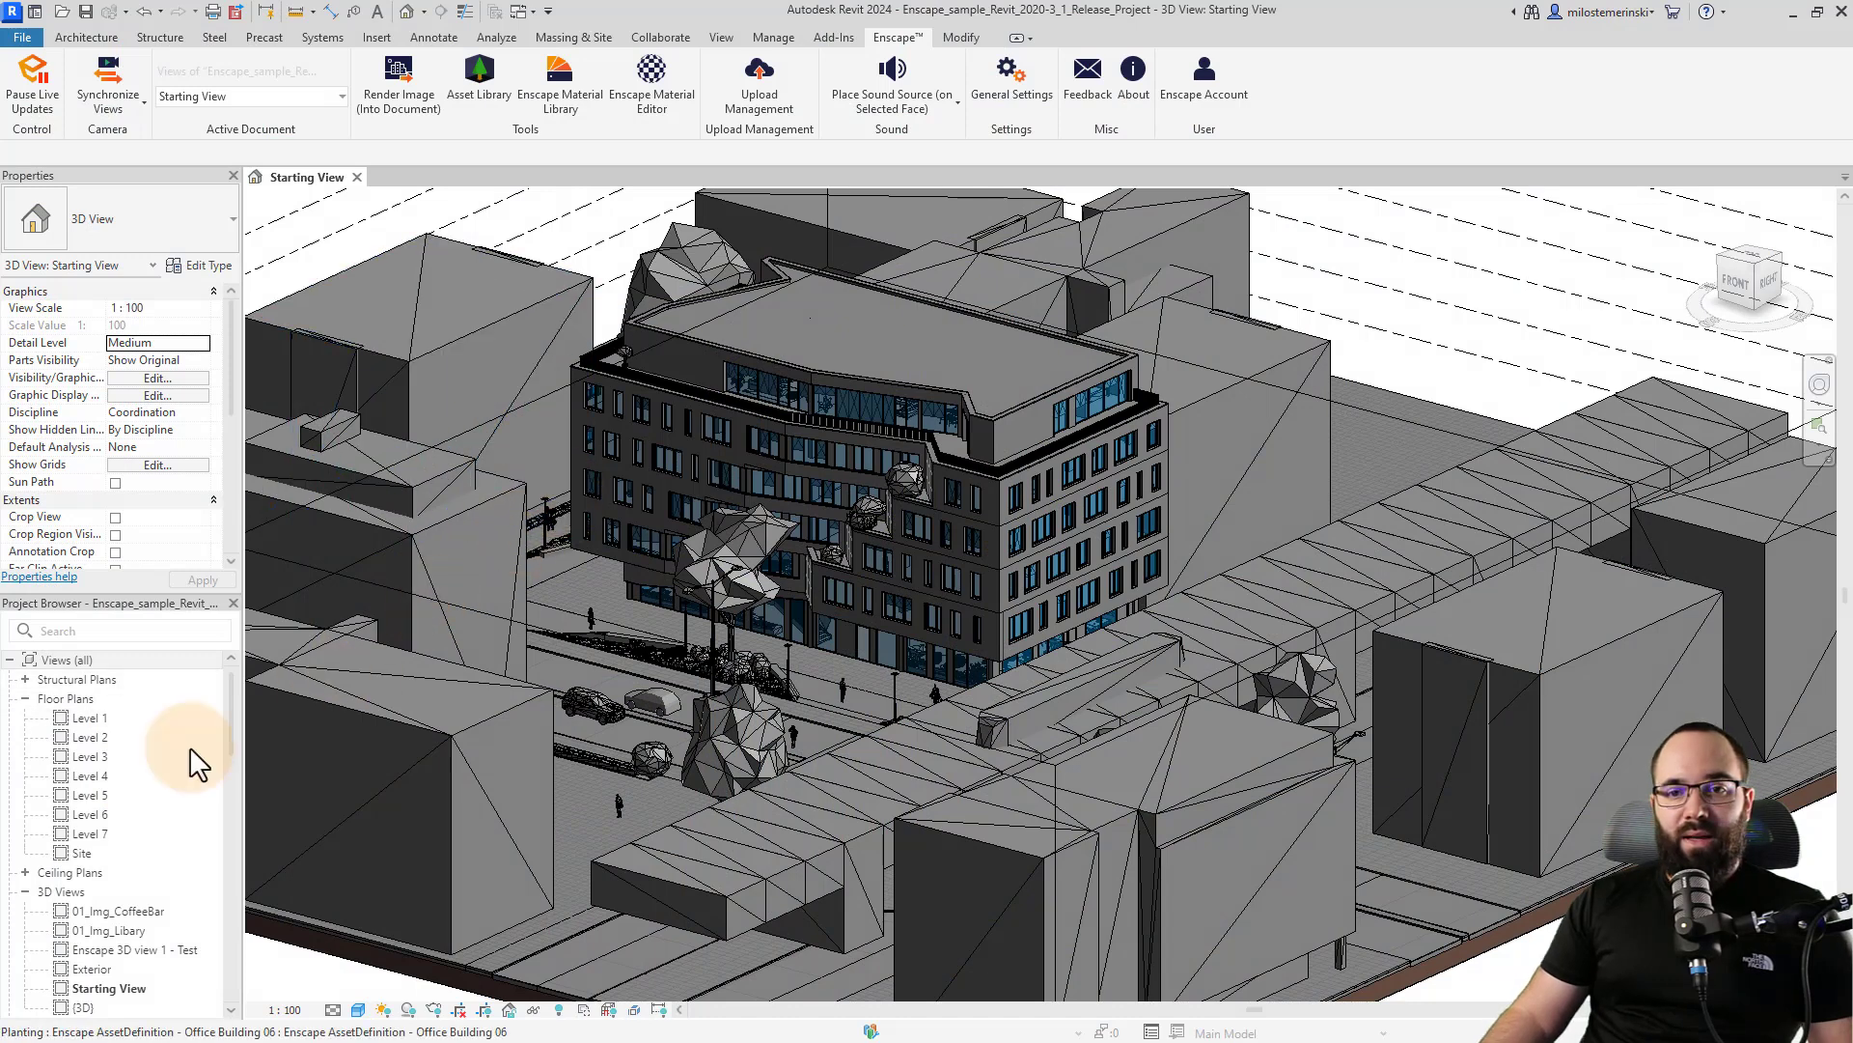
In Revit, open the 3D view "Enscape 3D view 1 - Test" and inspect the site model in it
scroll(159, 733, down, 3)
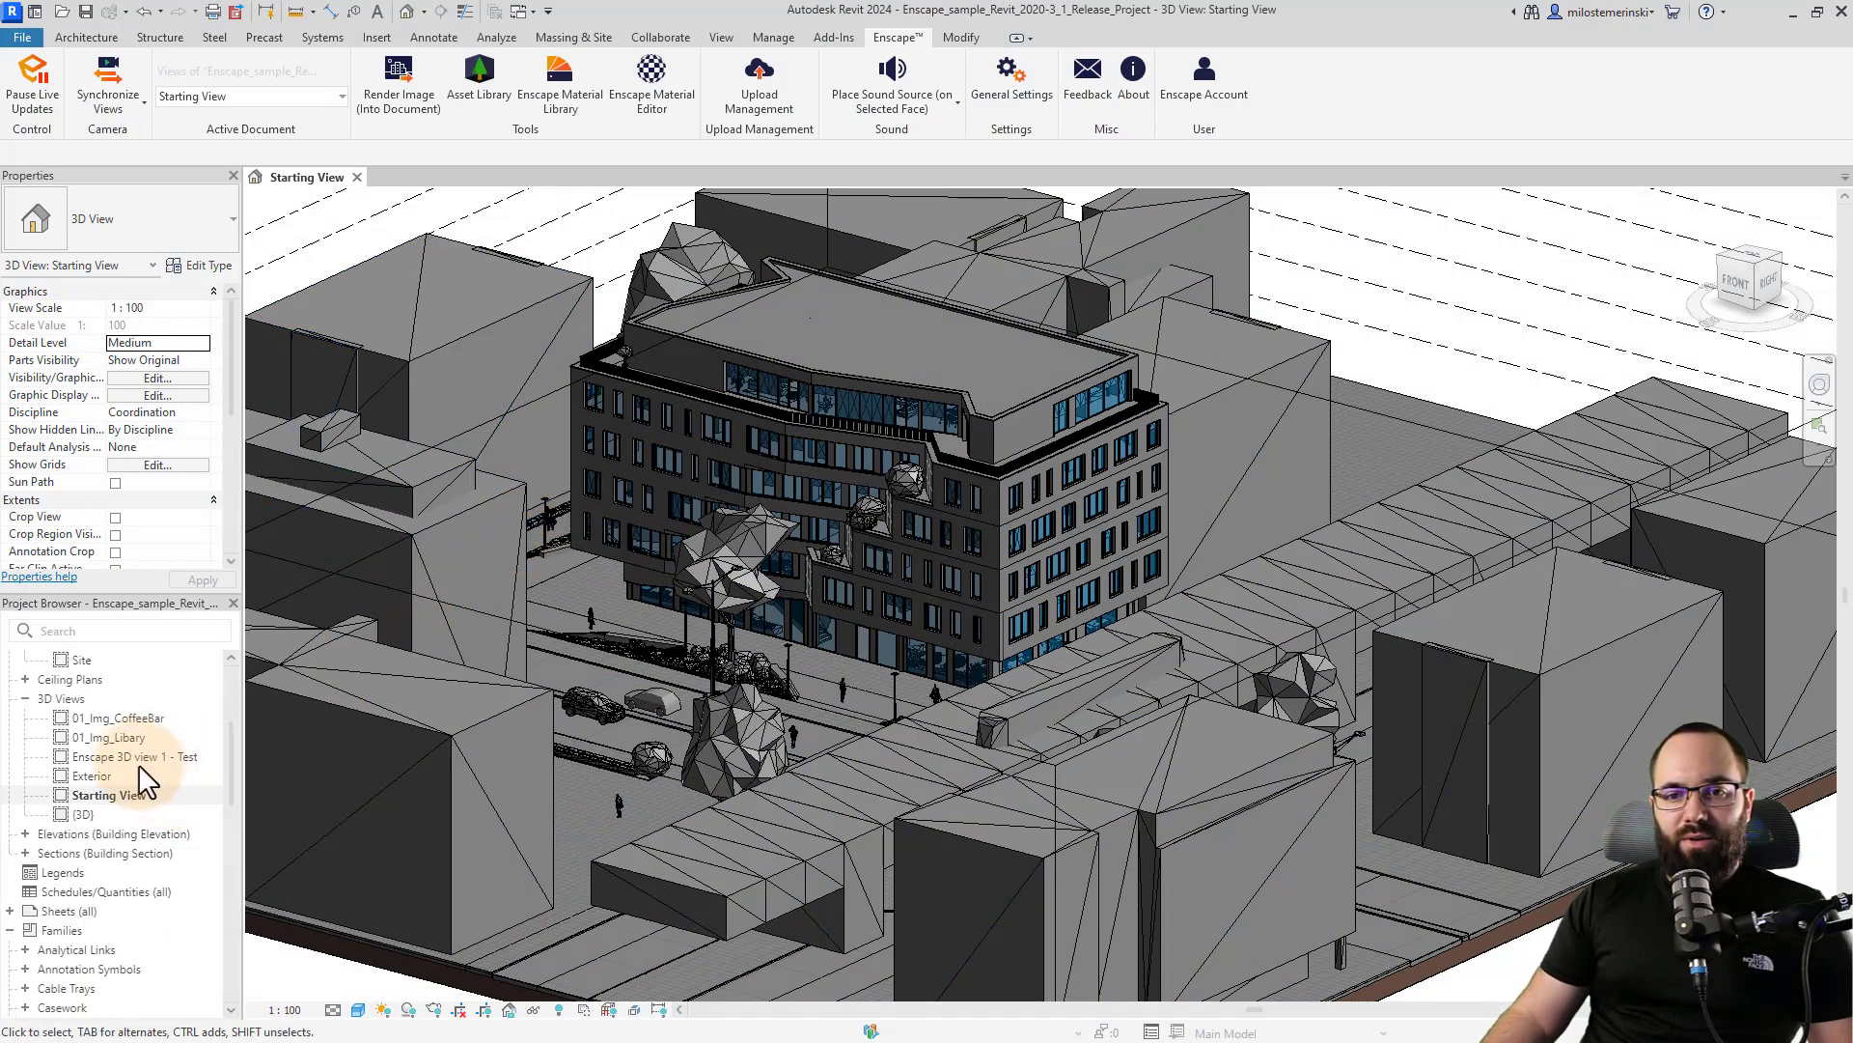
click(84, 760)
double_click(84, 760)
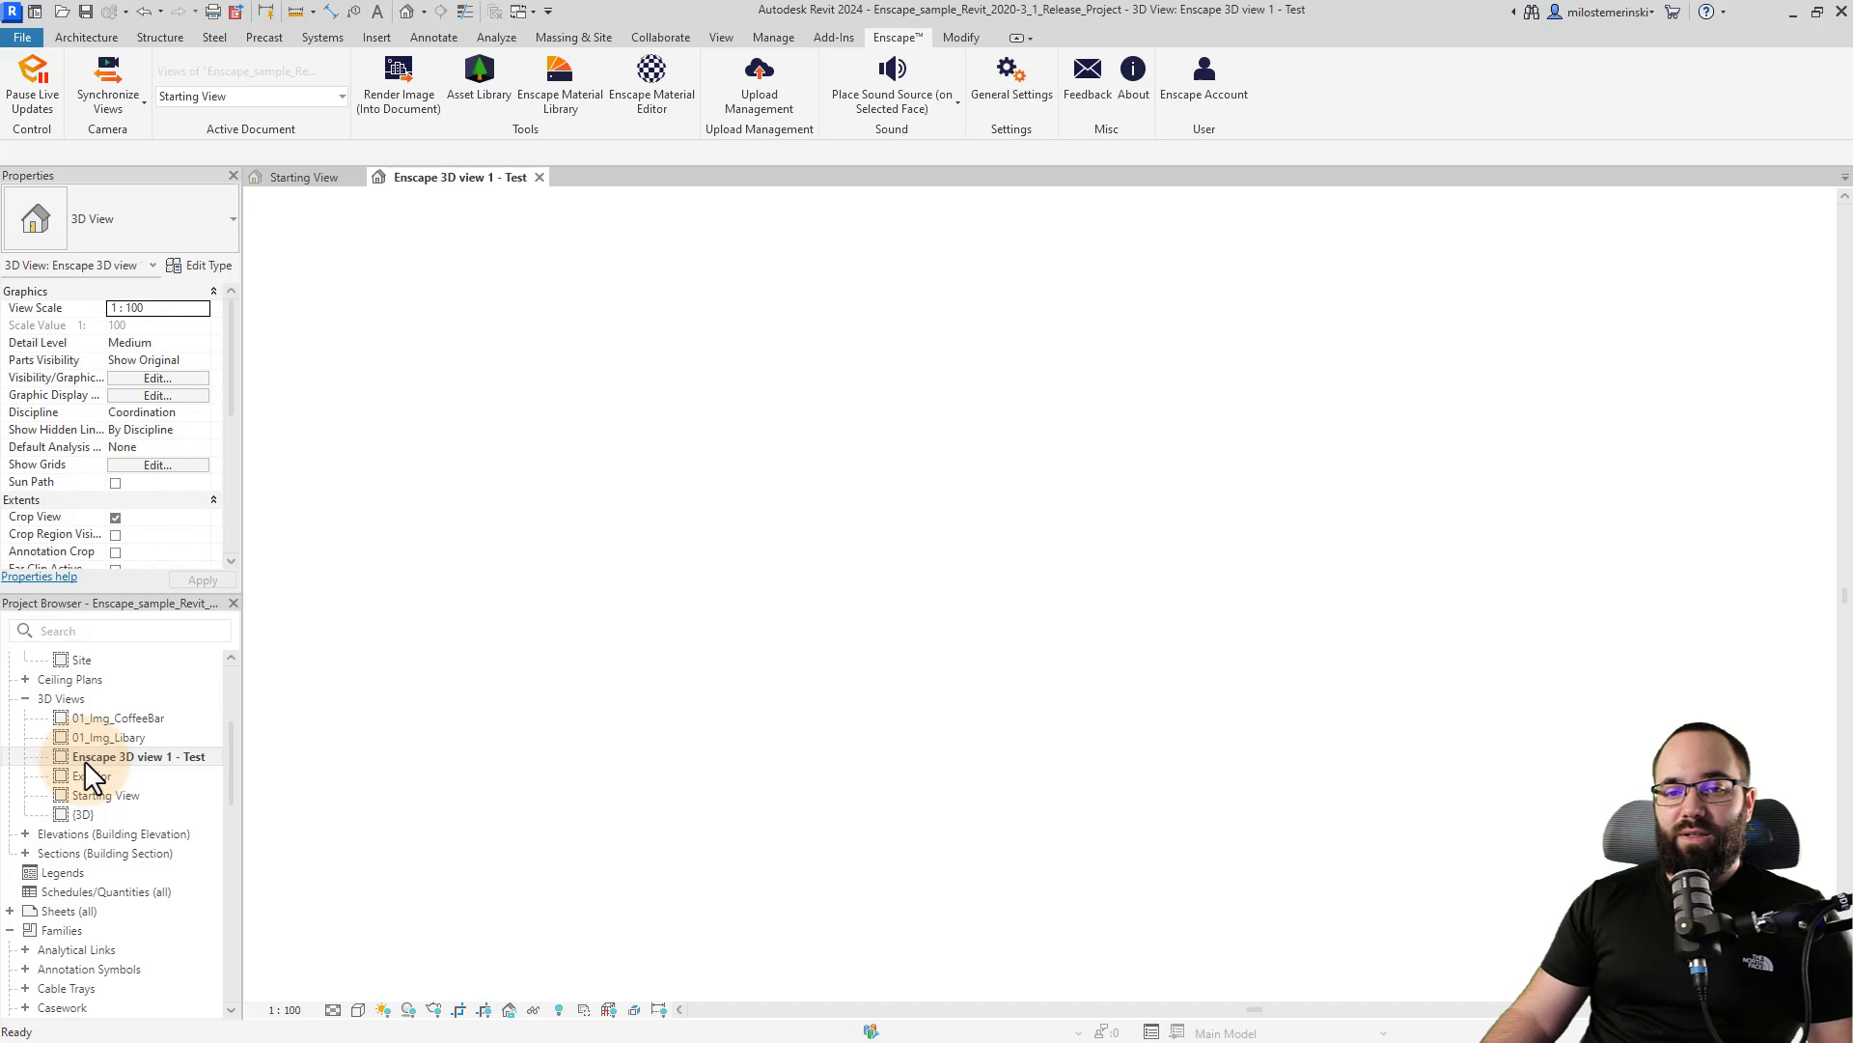
middle_drag(618, 488, 570, 584)
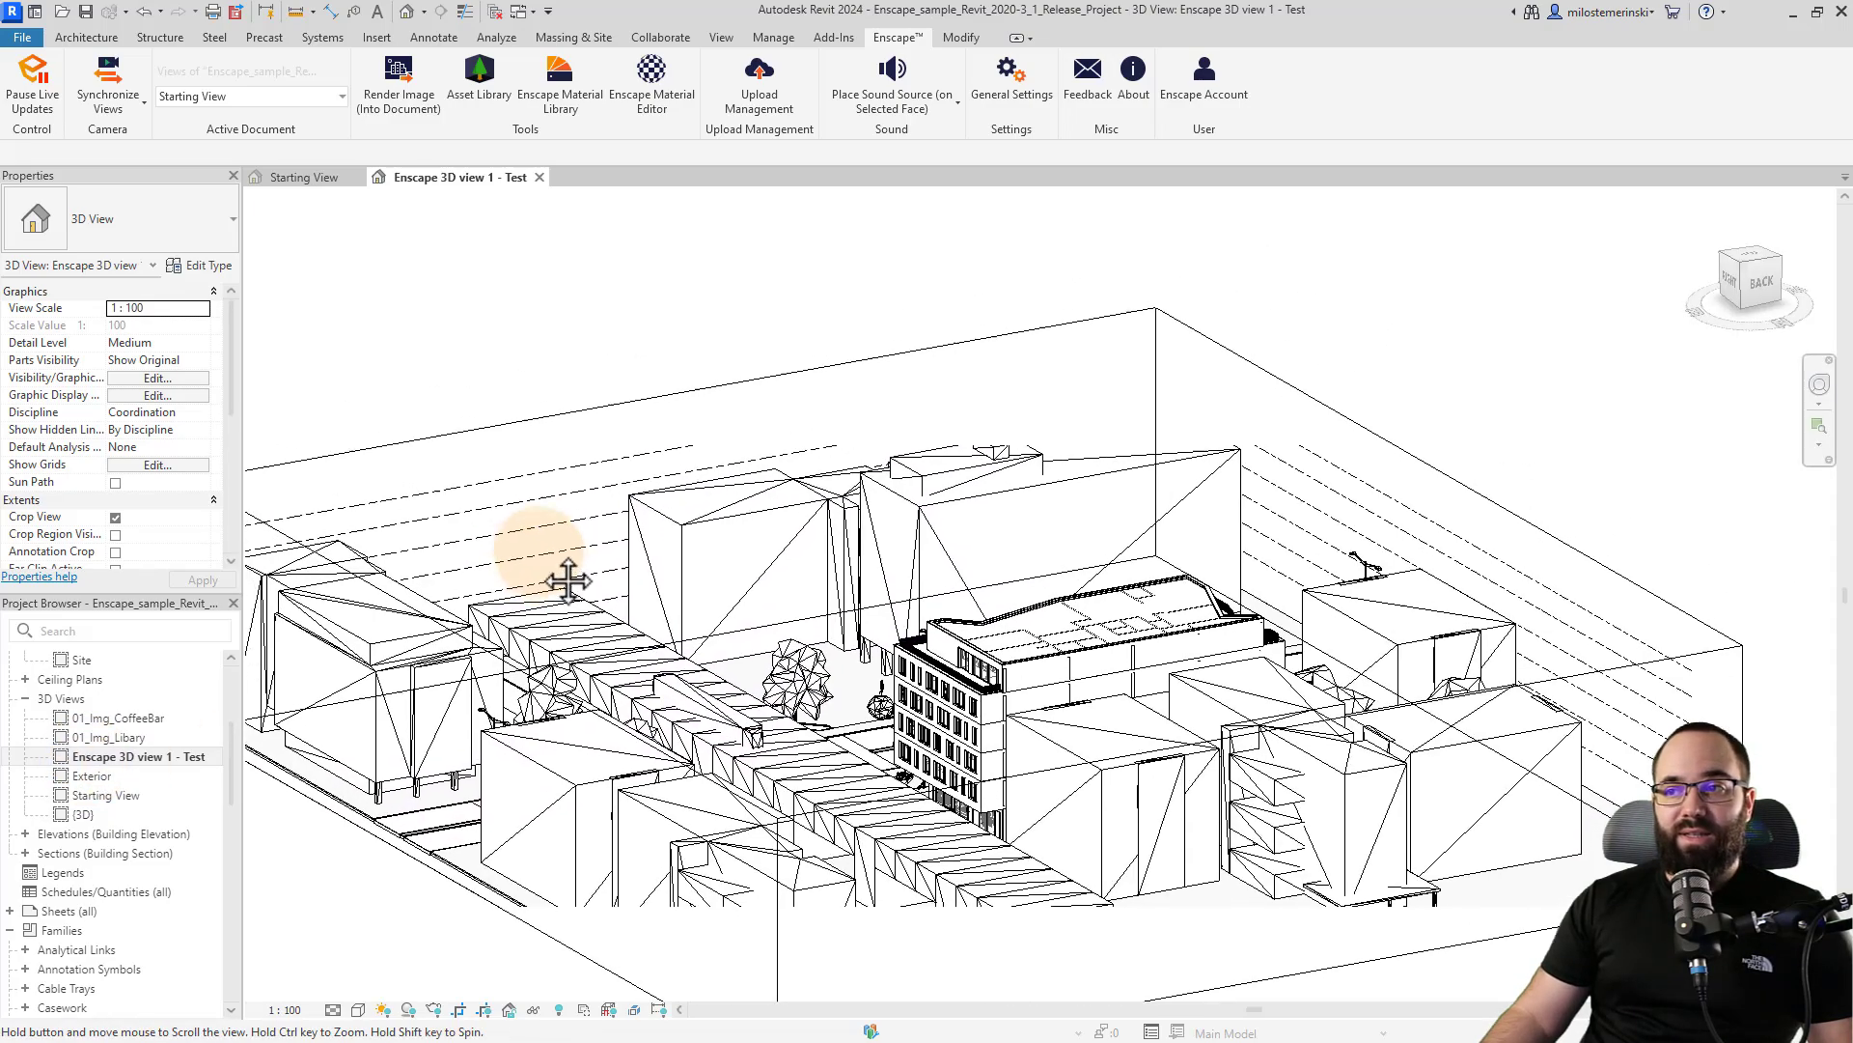
scroll(601, 478, down, 3)
scroll(591, 483, up, 3)
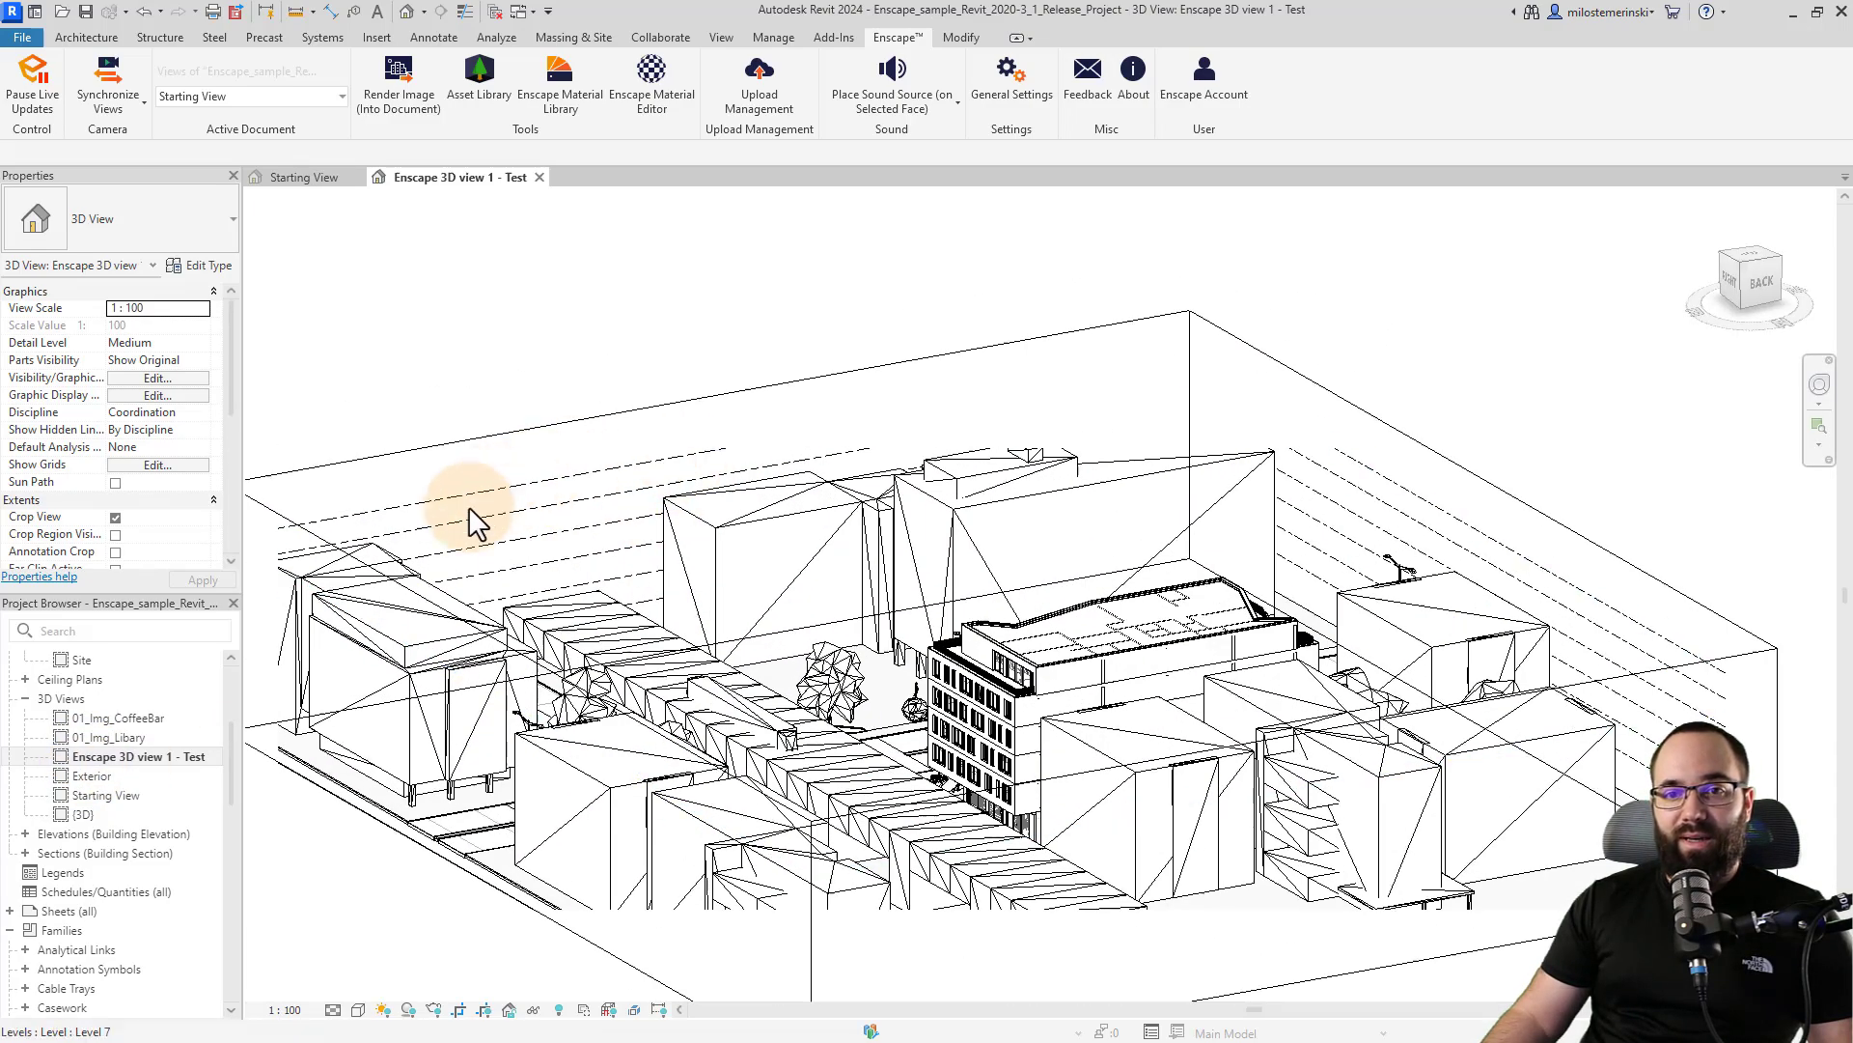
Make the crop region visible in the "Enscape 3D view 1 - Test" view and inspect its boundary around the site
click(115, 533)
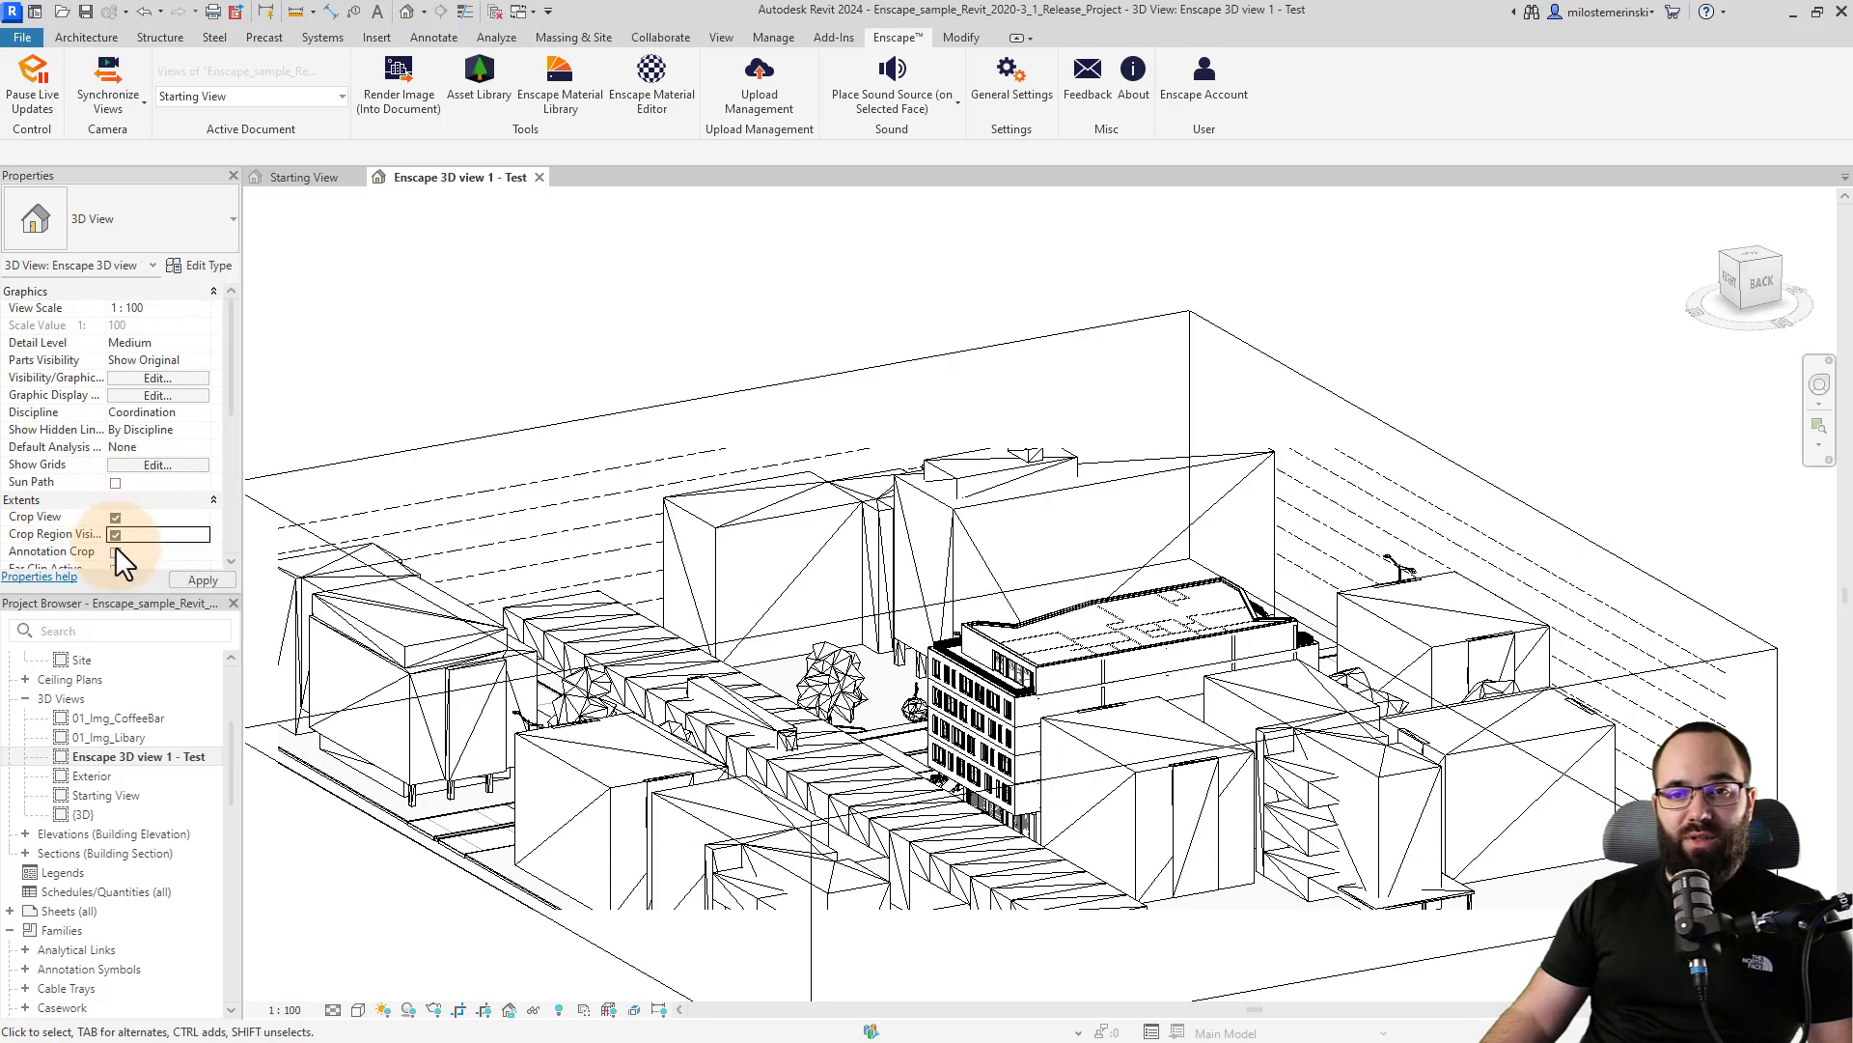
scroll(676, 444, down, 2)
scroll(691, 531, up, 2)
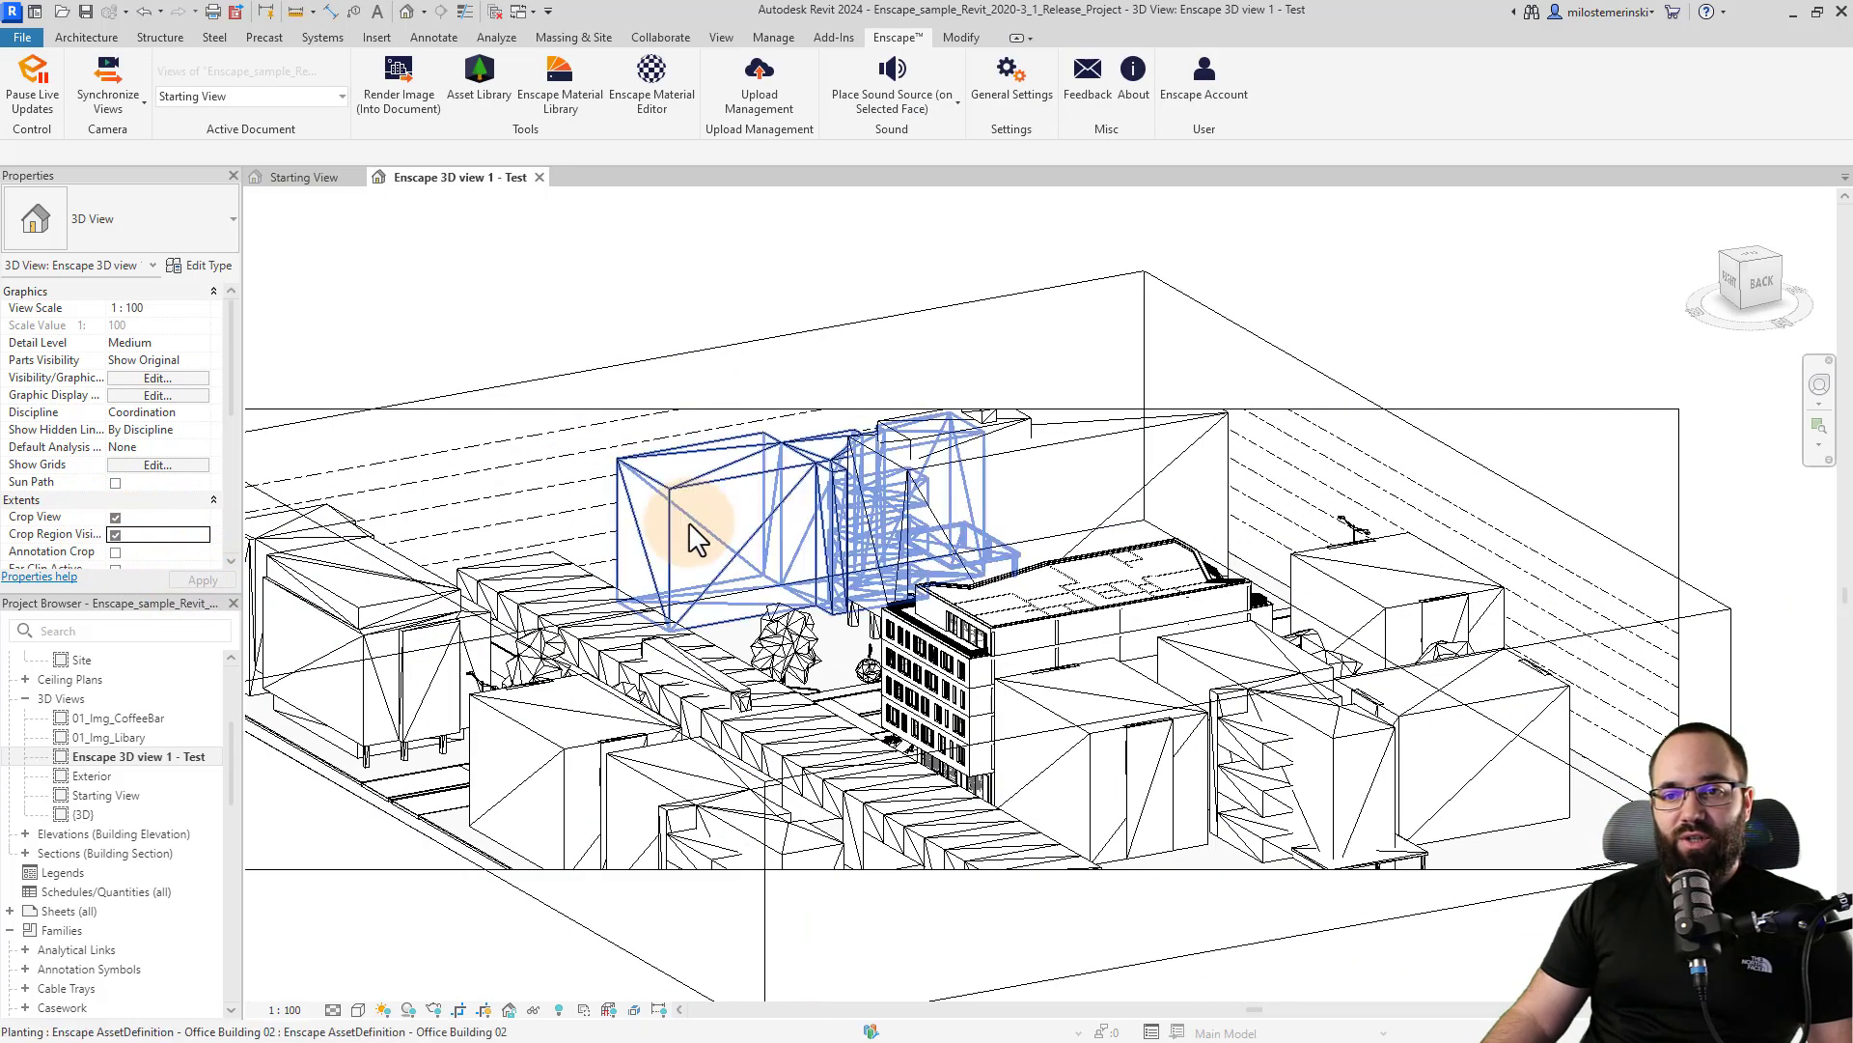
scroll(523, 463, down, 2)
middle_drag(523, 460, 541, 460)
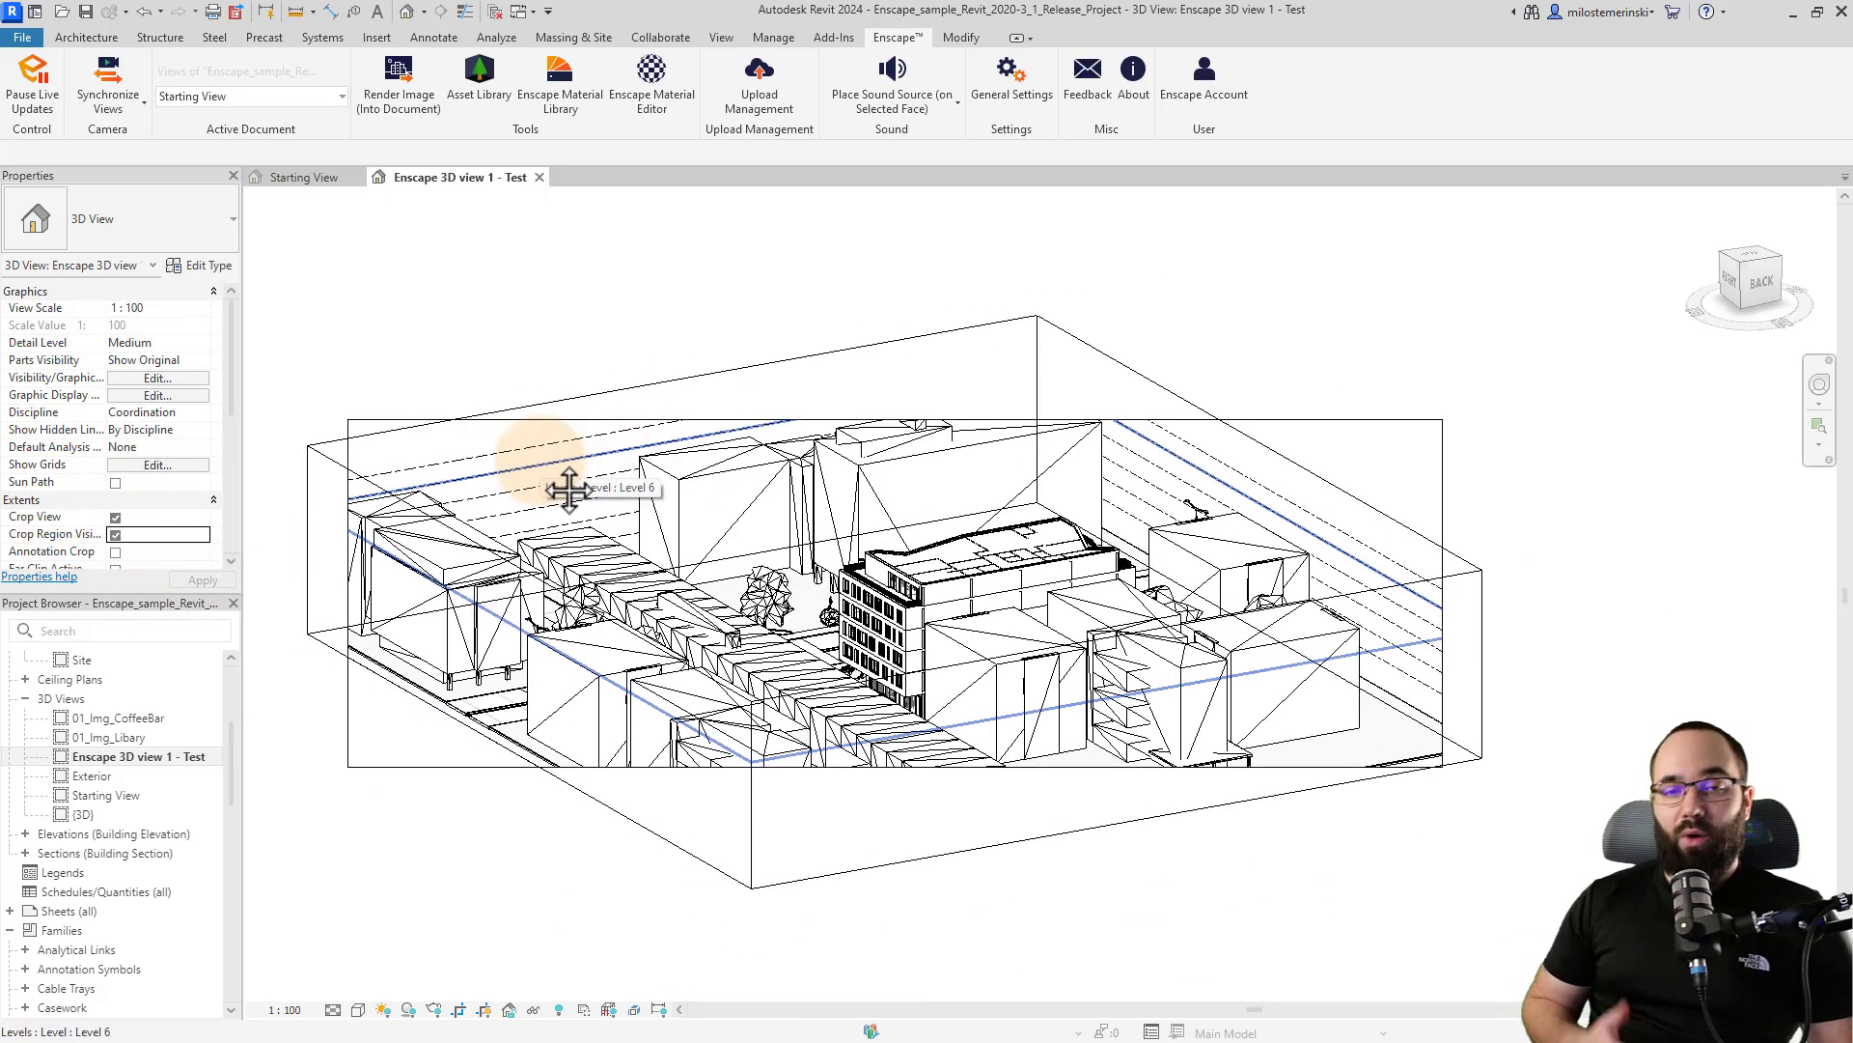